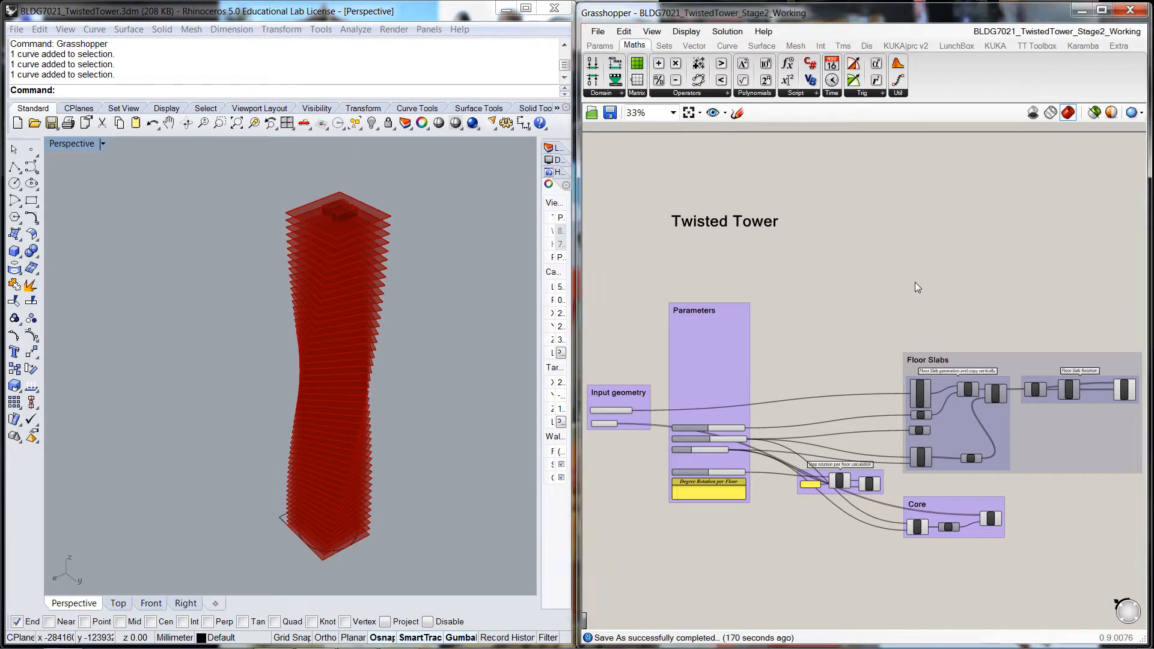
Turn off the preview of the Rotate component in the Floor Slab Rotation group
right_click_drag(915, 283, 880, 240)
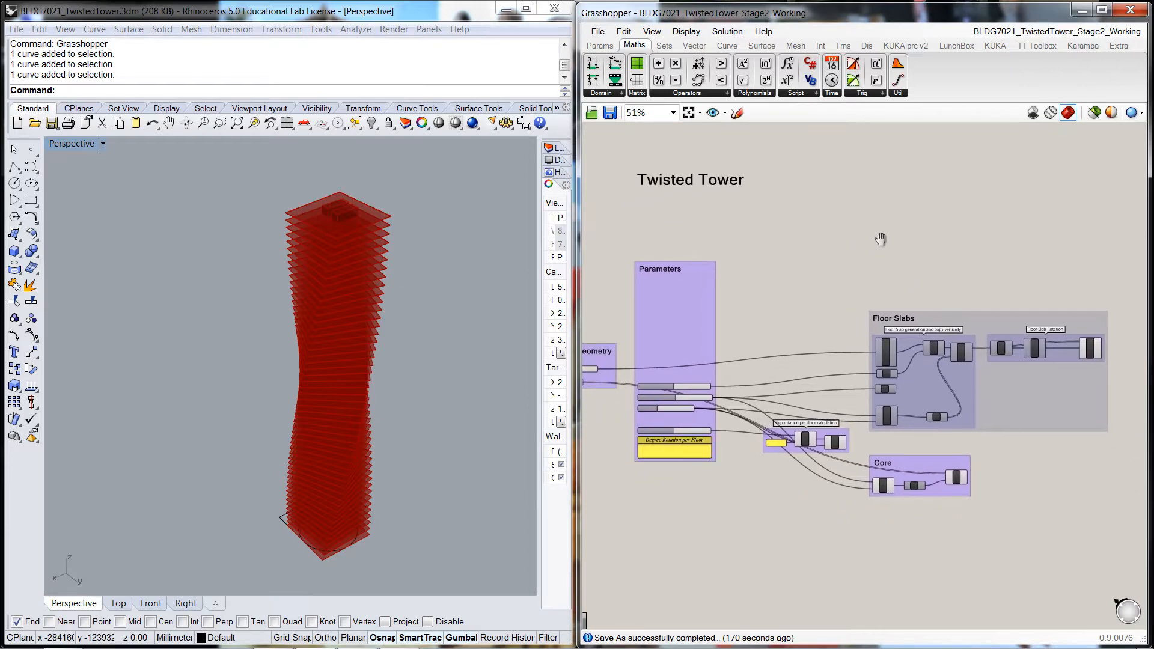
scroll(893, 267, "up", 1)
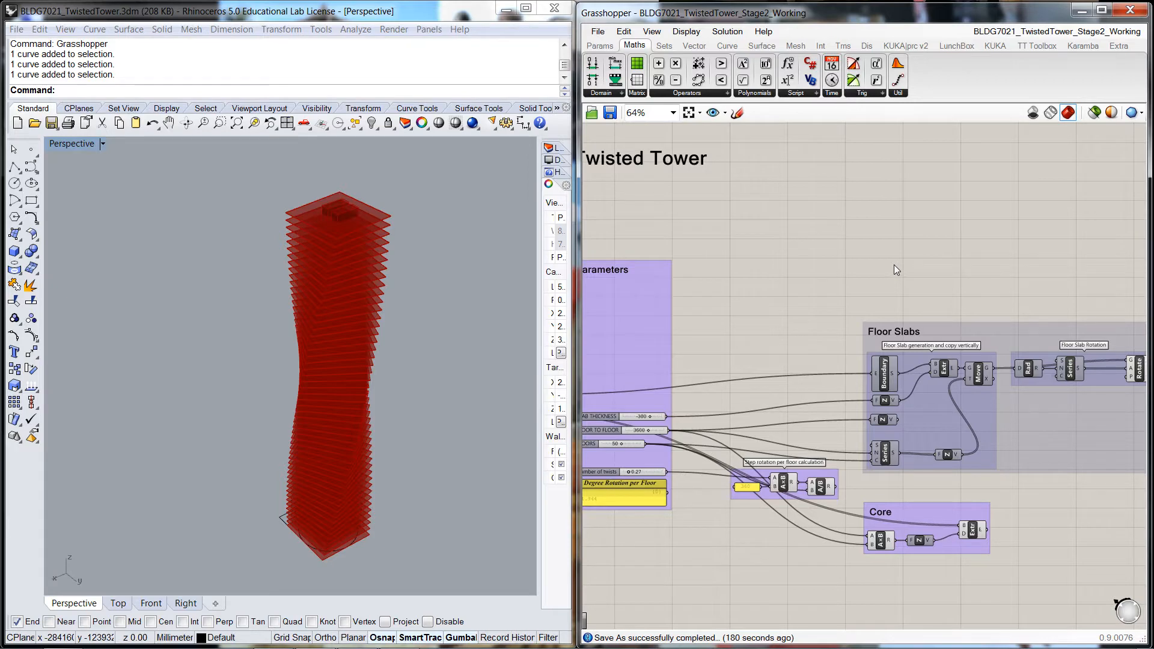
scroll(894, 265, "down", 1)
scroll(889, 223, "up", 1)
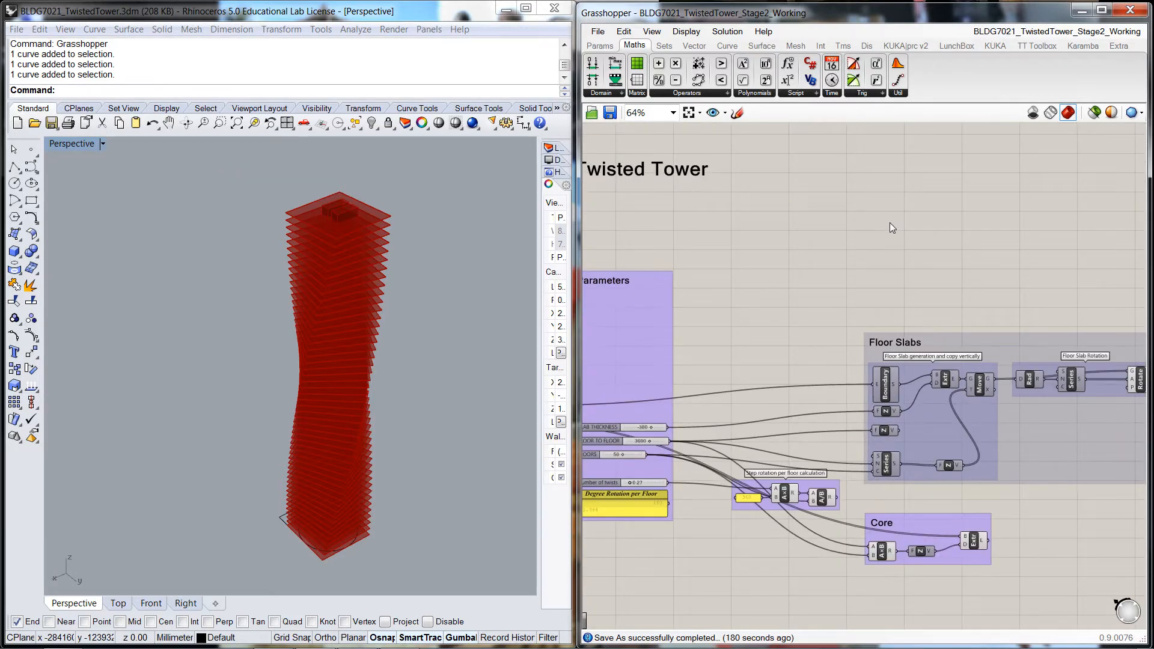
right_click_drag(890, 223, 878, 215)
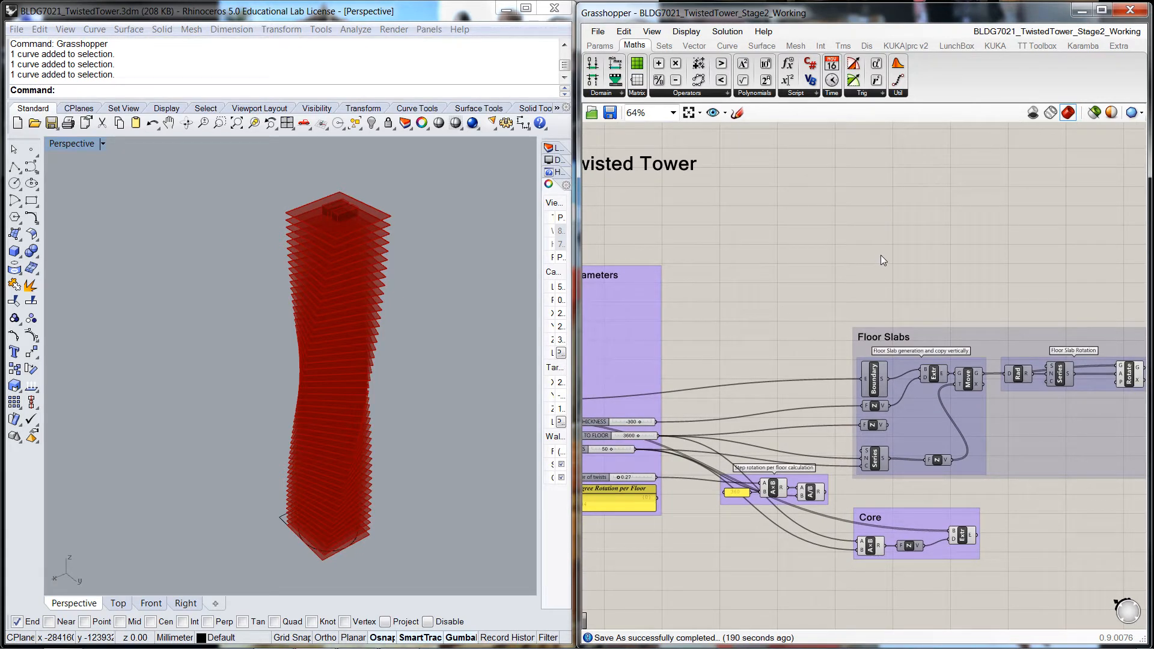
scroll(882, 259, "down", 1)
scroll(1052, 370, "up", 1)
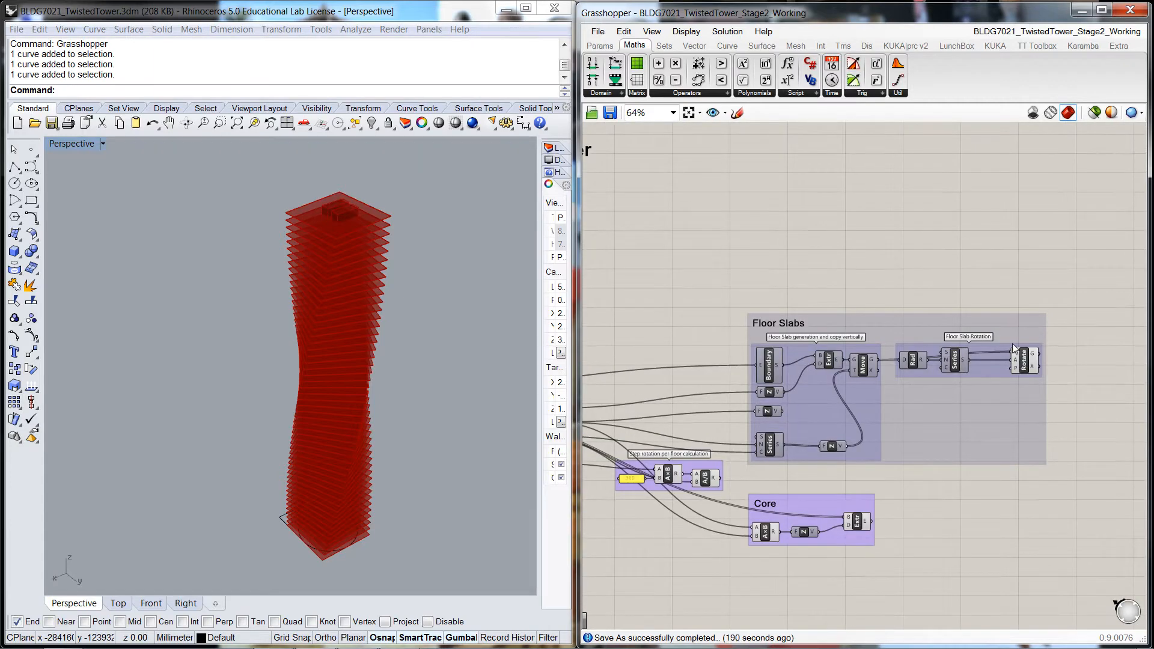
left_click(1027, 363)
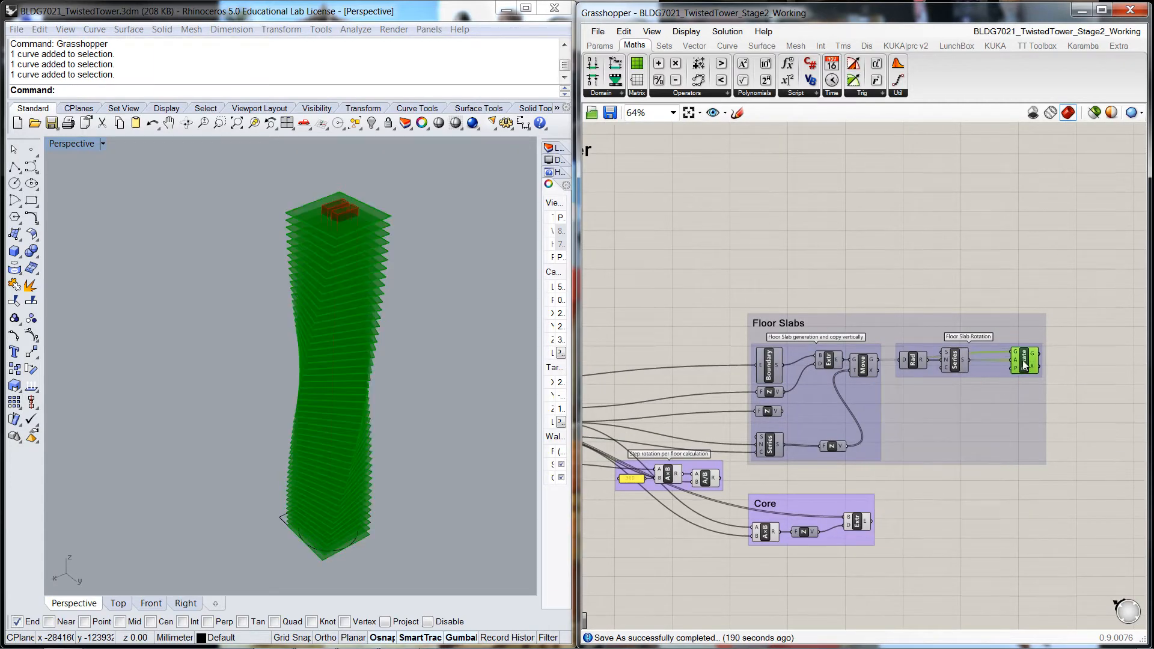
right_click(1025, 364)
left_click(1013, 388)
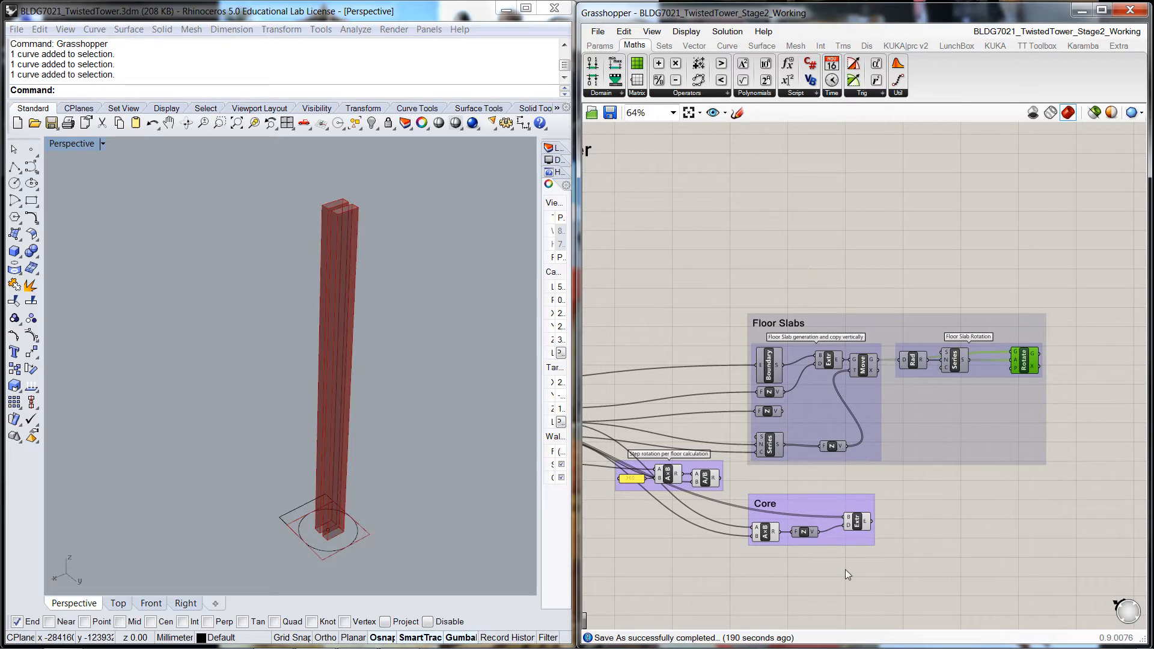
Turn off the preview of the Extrude component in the Core group
left_click(859, 523)
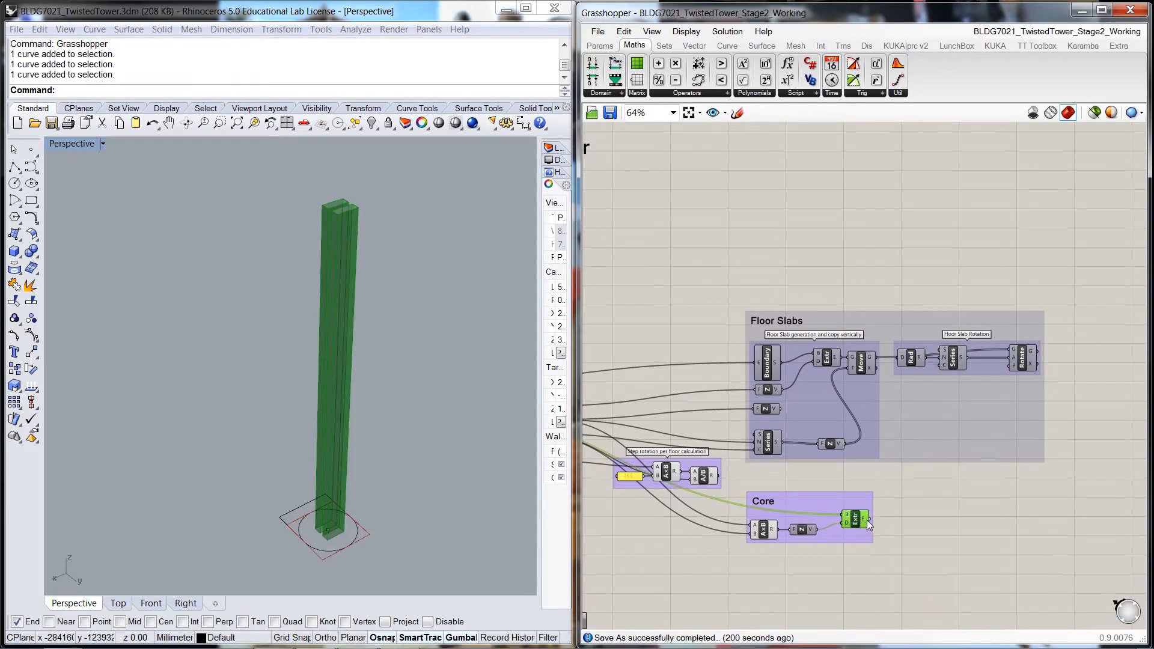
right_click(853, 521)
left_click(880, 547)
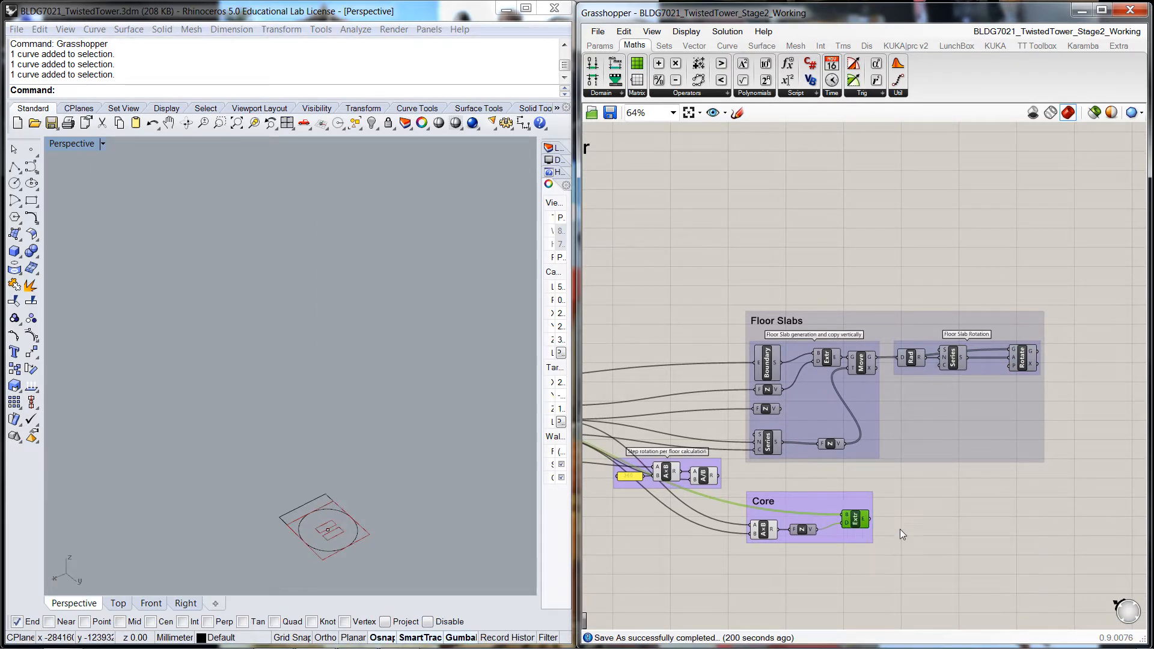
Add a Move component to the empty canvas above the Floor Slabs group
right_click_drag(771, 245, 851, 255)
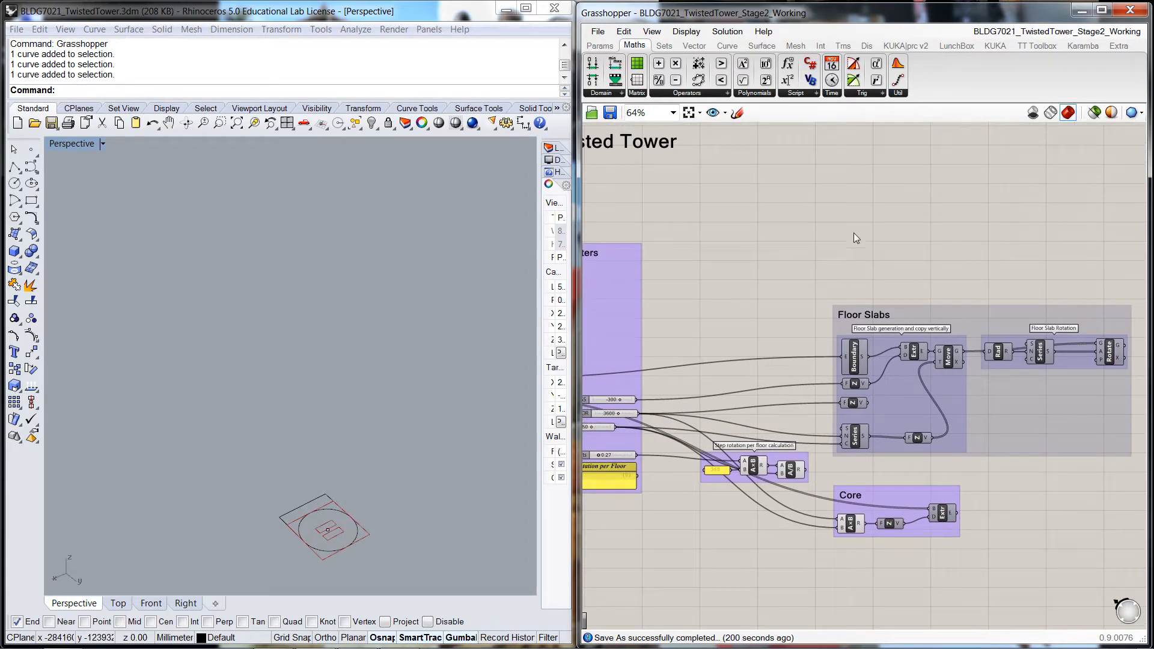
scroll(860, 244, "up", 1)
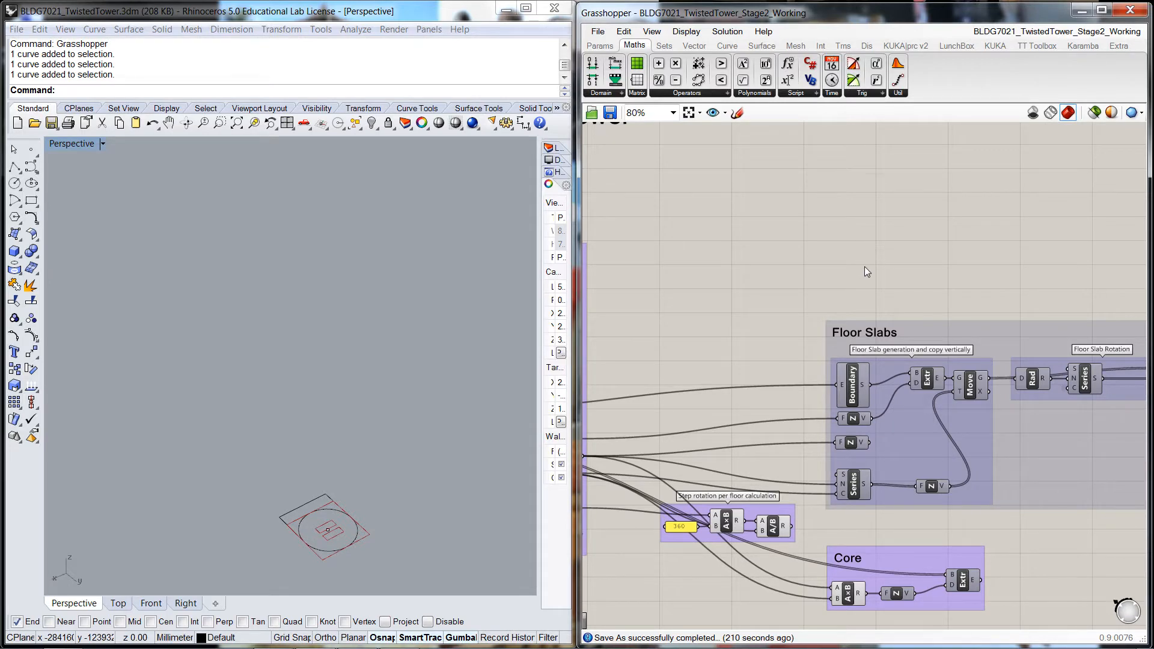
double_click(865, 266)
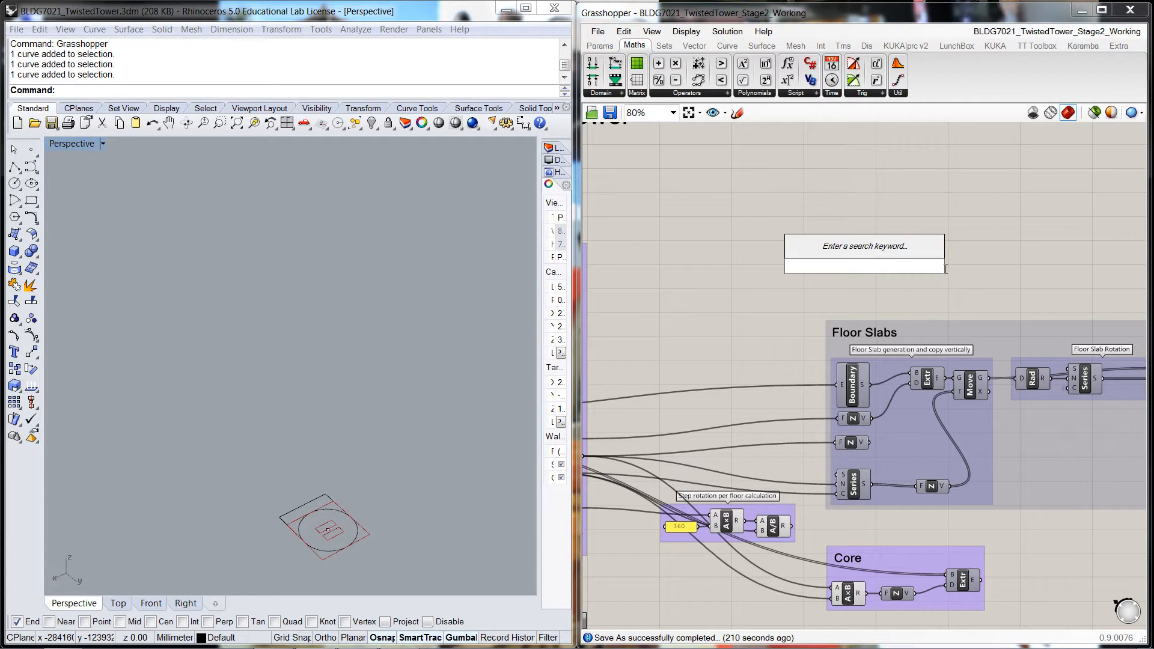
type("move")
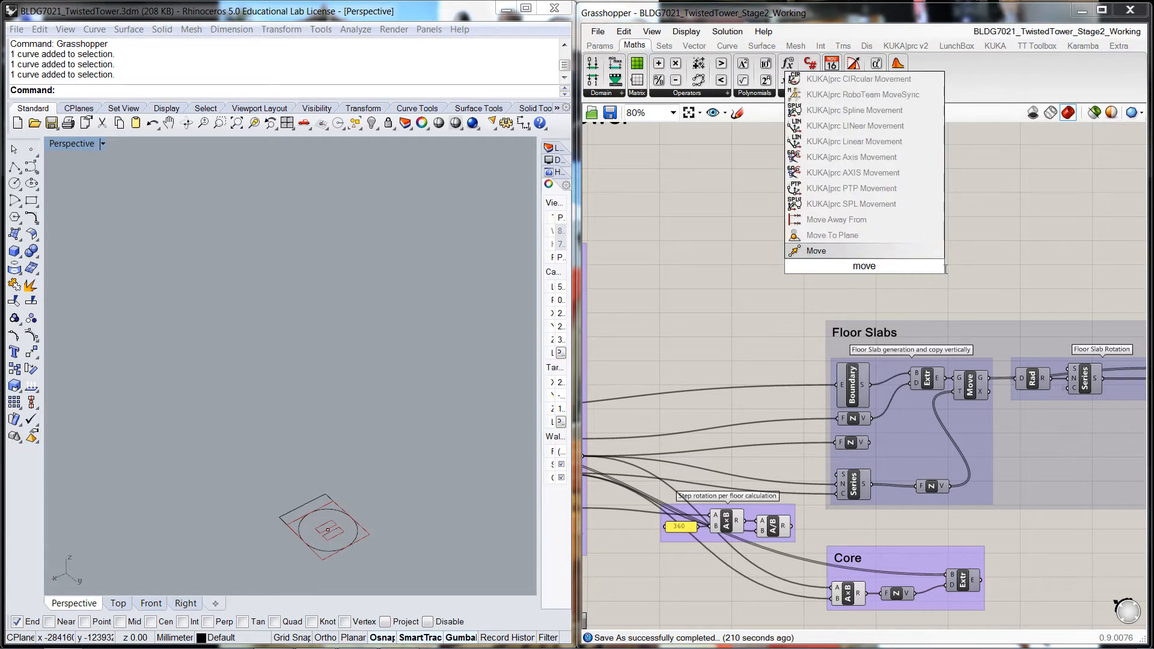
left_click(814, 251)
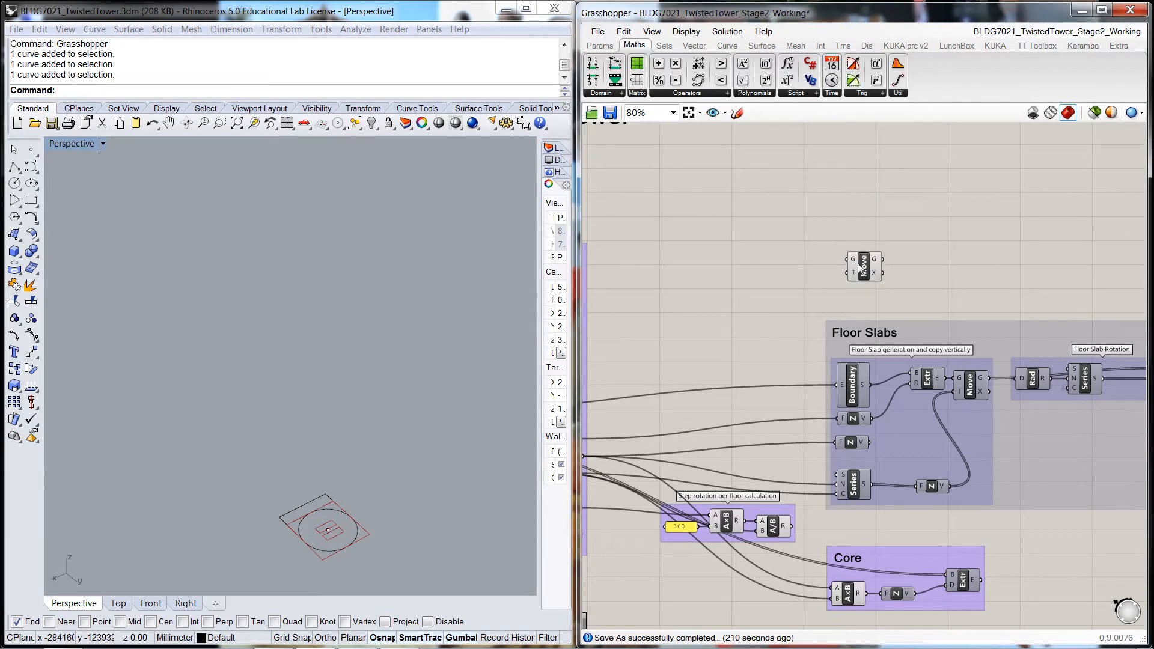
right_click_drag(864, 269, 890, 241)
left_click(890, 241)
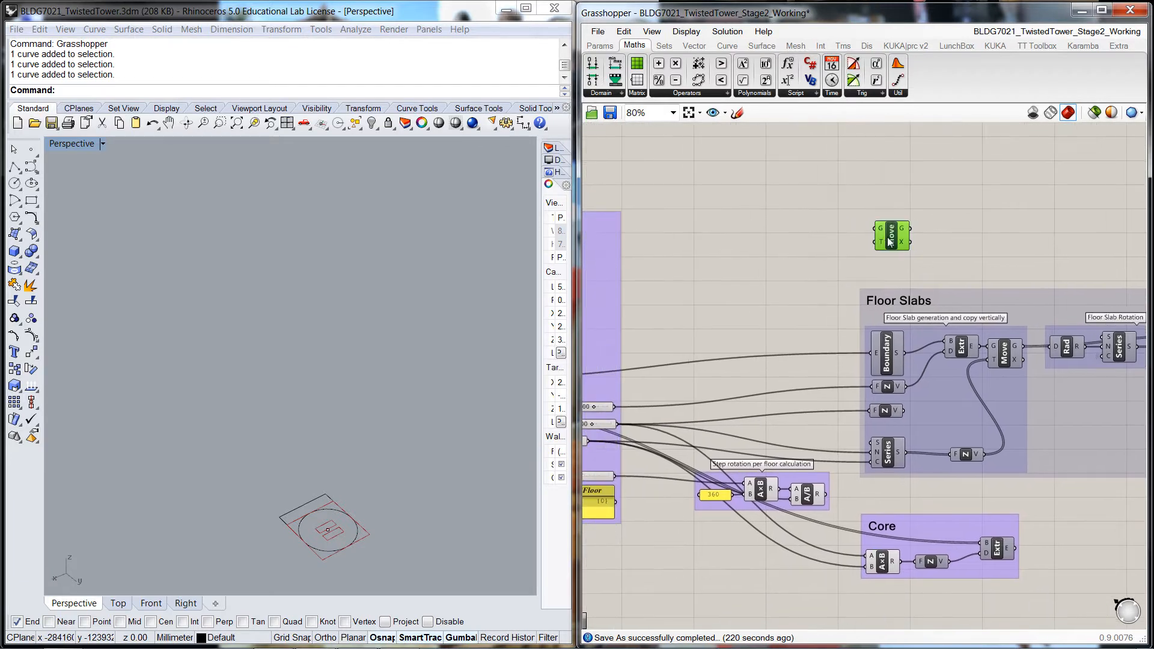
left_click_drag(890, 242, 884, 237)
left_click(958, 211)
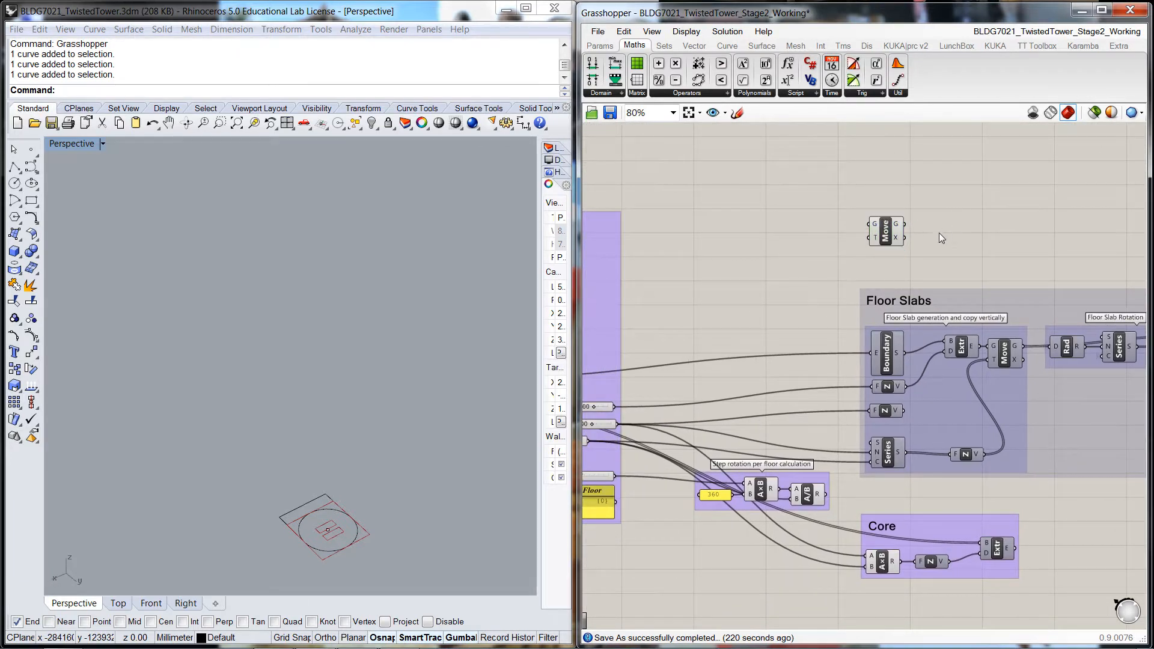
Connect the input floor outline curve to the new Move component's geometry input and adjust the component's position
right_click_drag(939, 233, 1025, 213)
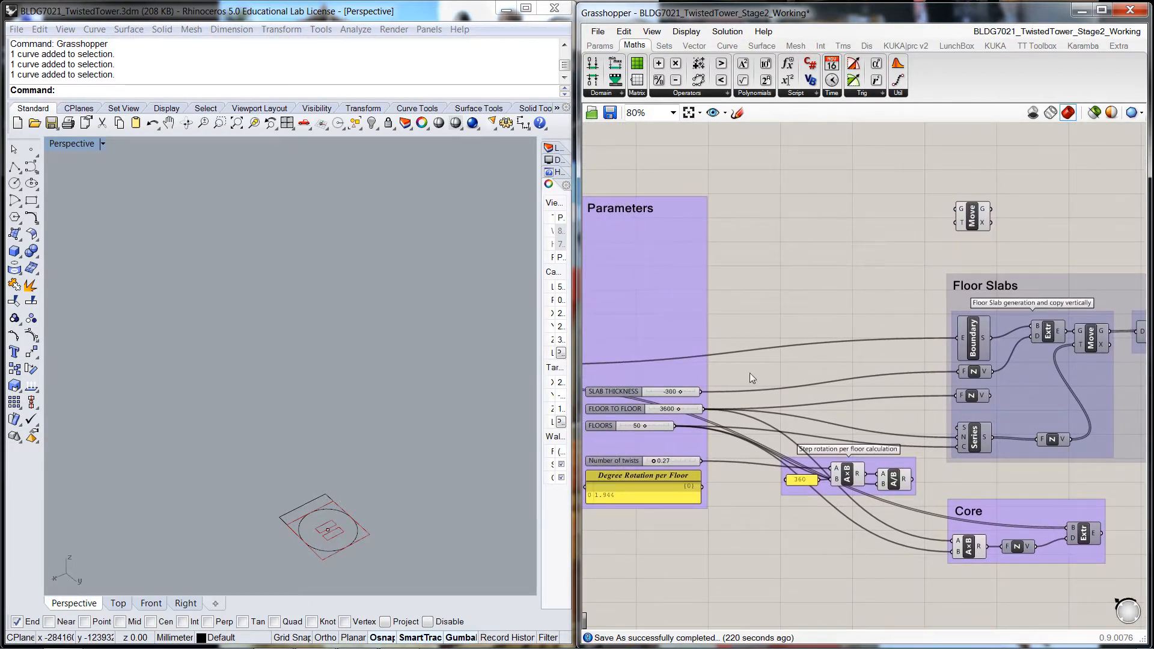
right_click_drag(733, 364, 865, 350)
left_click_drag(656, 351, 1089, 196)
right_click_drag(1040, 245, 835, 243)
left_click(911, 210)
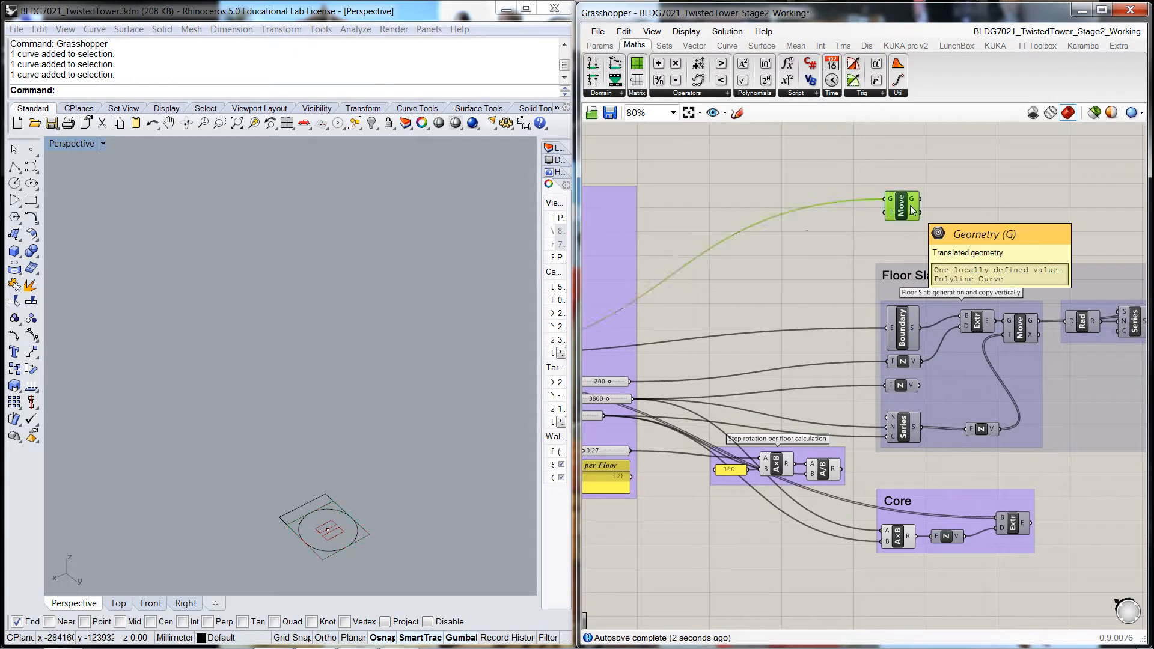
left_click(962, 212)
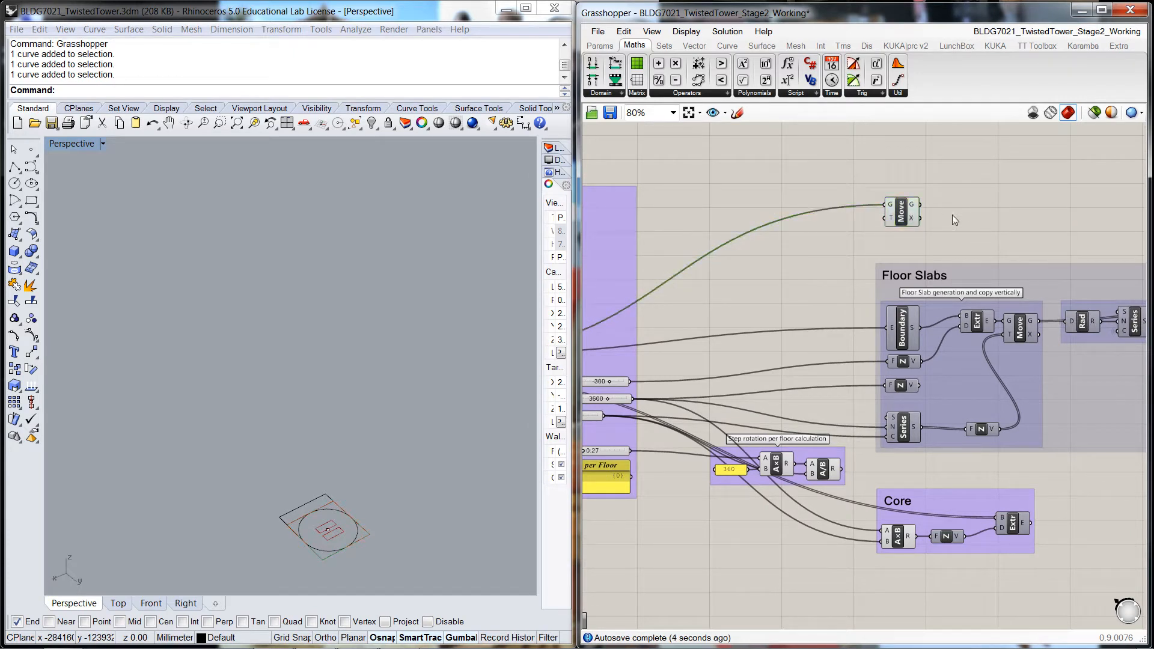
Connect the Unit Z vector fed by the floor-height Series to the new Move component's translation input
right_click_drag(958, 217, 909, 203)
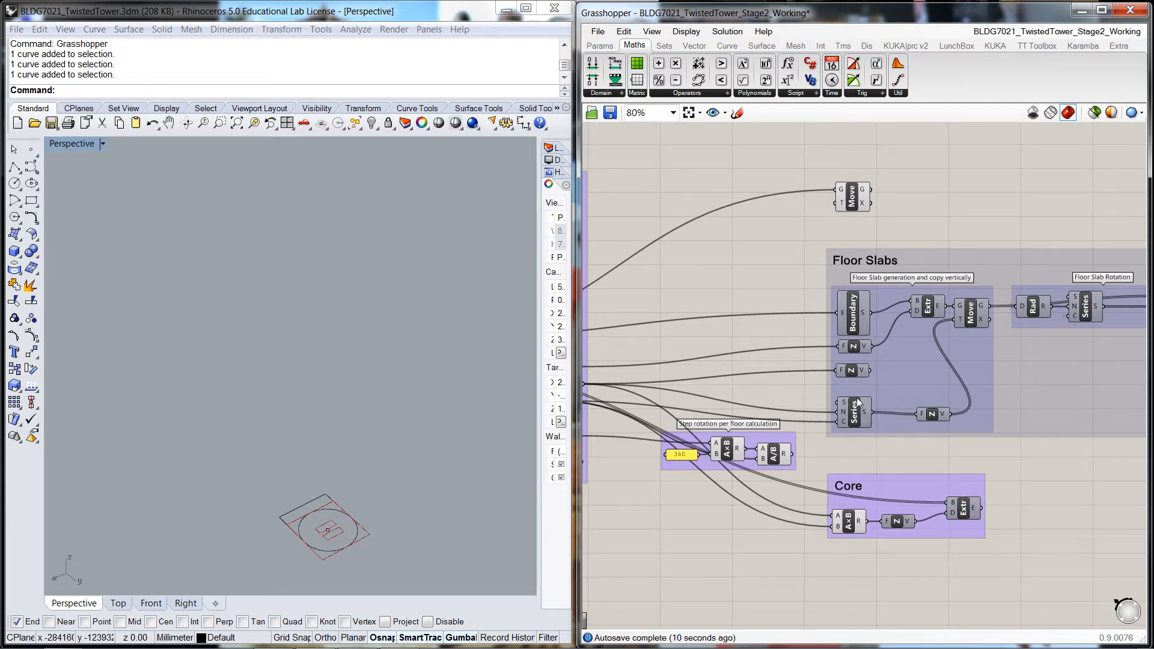
right_click_drag(856, 445, 921, 451)
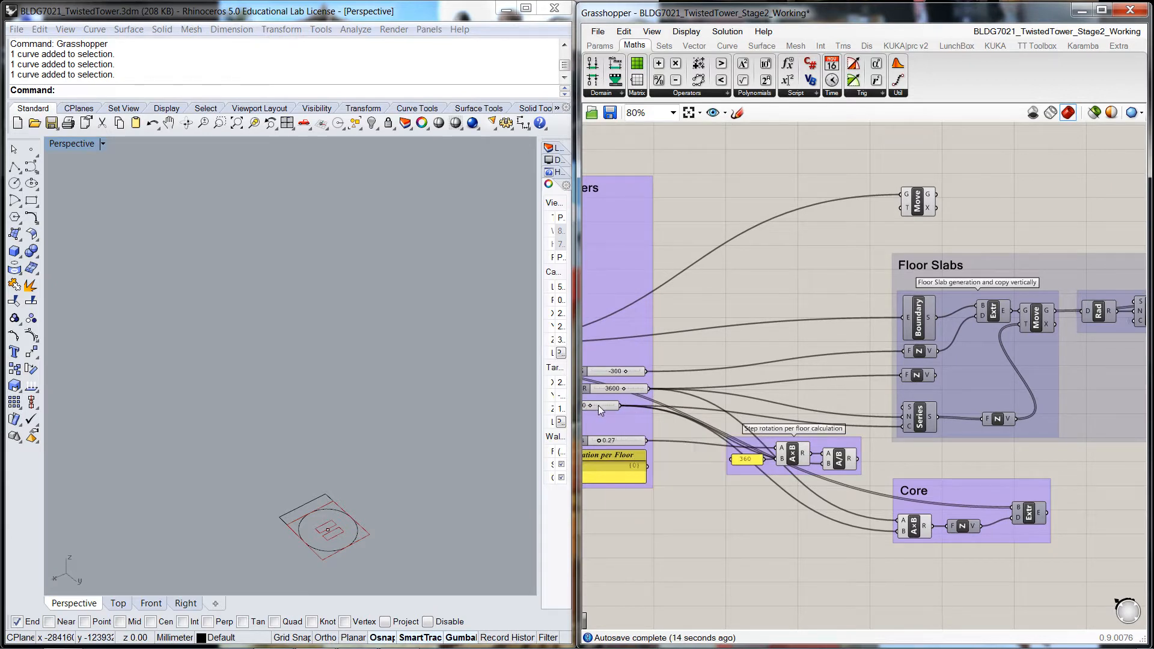
right_click_drag(582, 404, 618, 409)
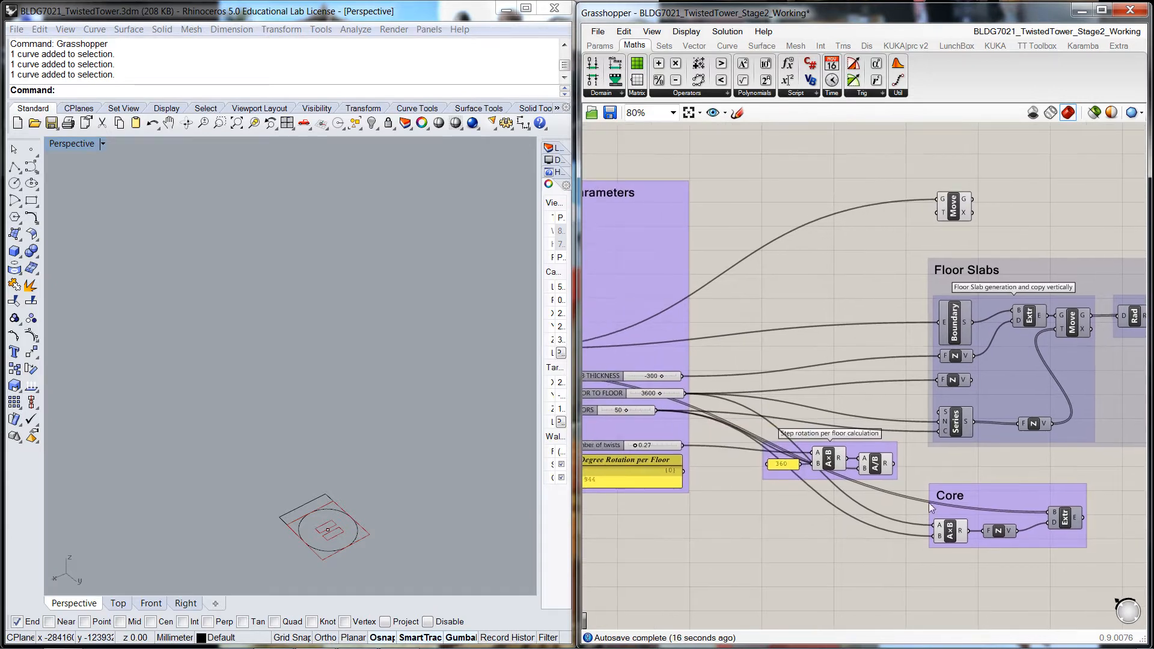
right_click_drag(984, 447, 876, 441)
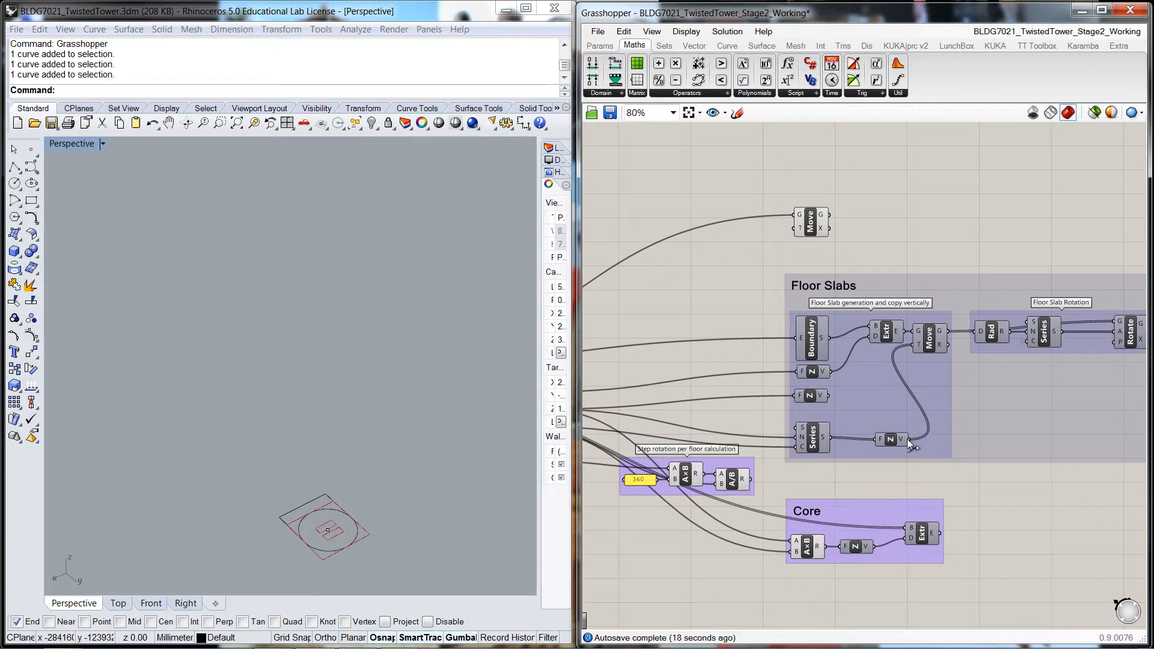
left_click_drag(910, 439, 790, 228)
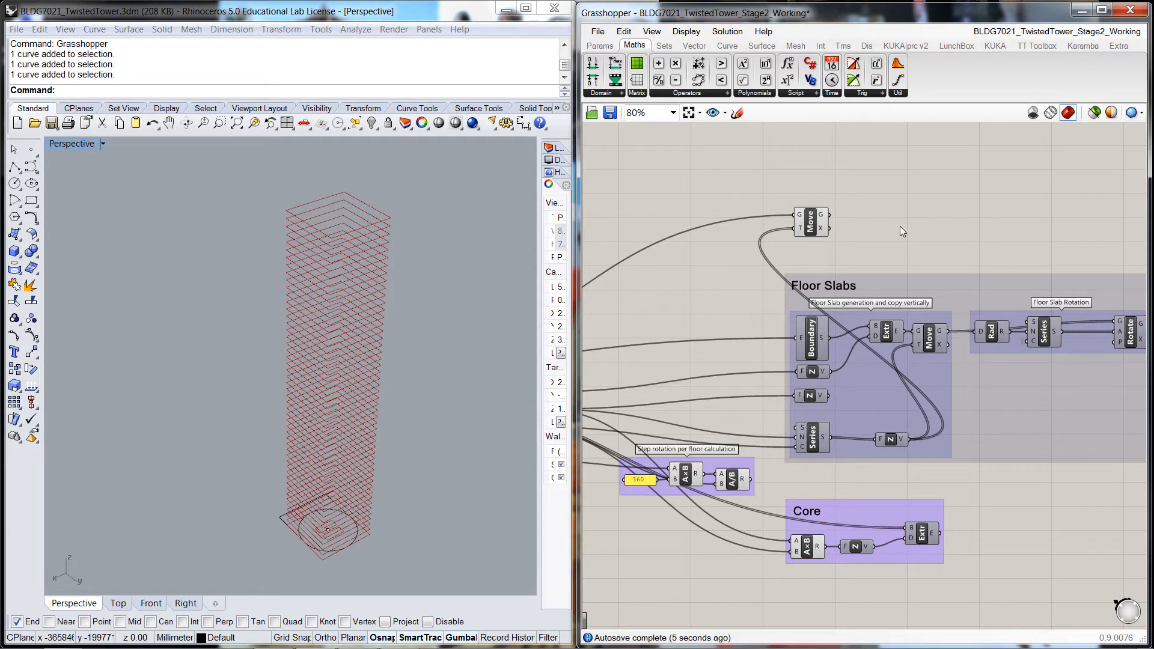
Add a Rotate component that rotates objects in a plane beside the new Move component
right_click_drag(900, 226, 812, 229)
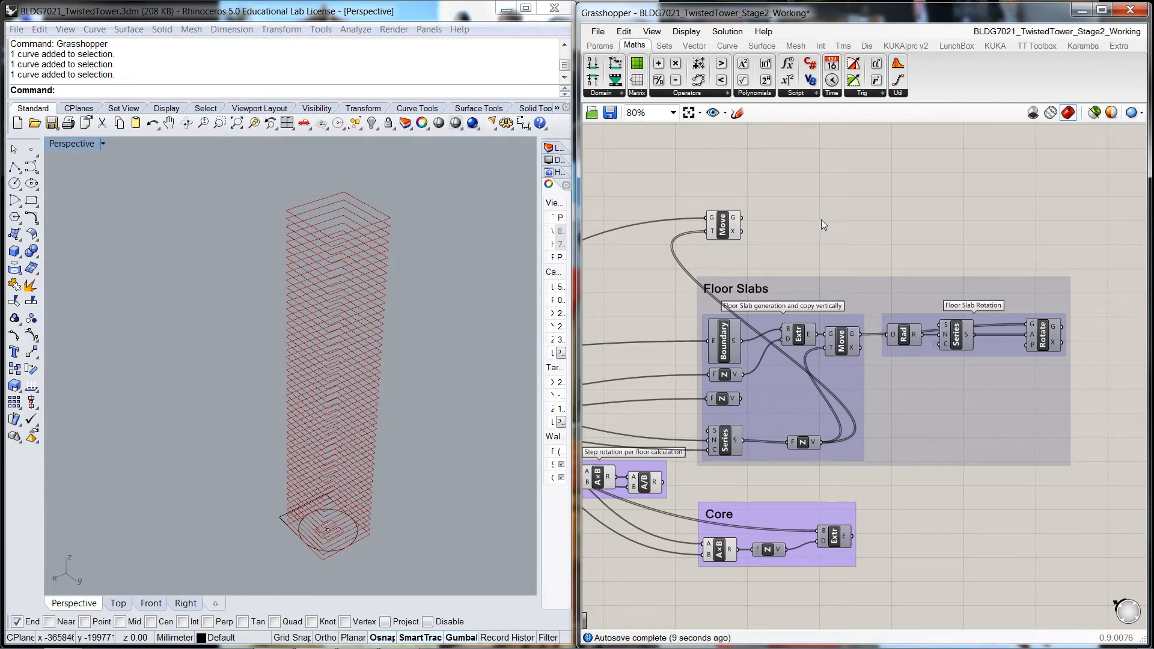
right_click(821, 219)
left_click(796, 213)
double_click(796, 213)
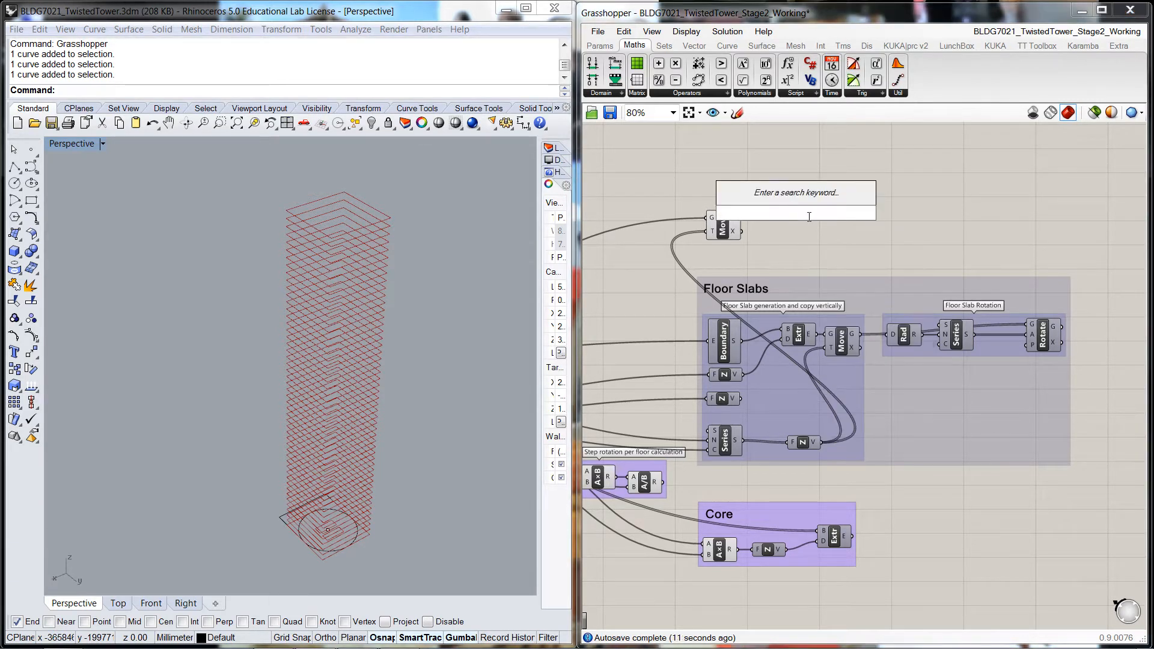
type("rotate")
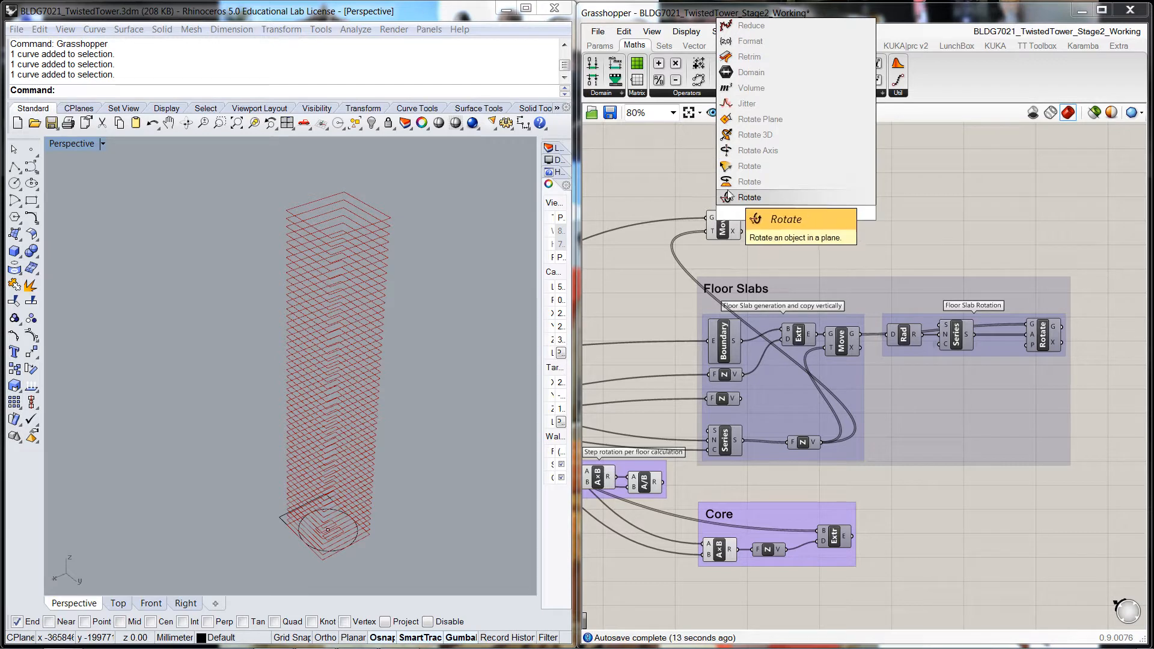
left_click(733, 183)
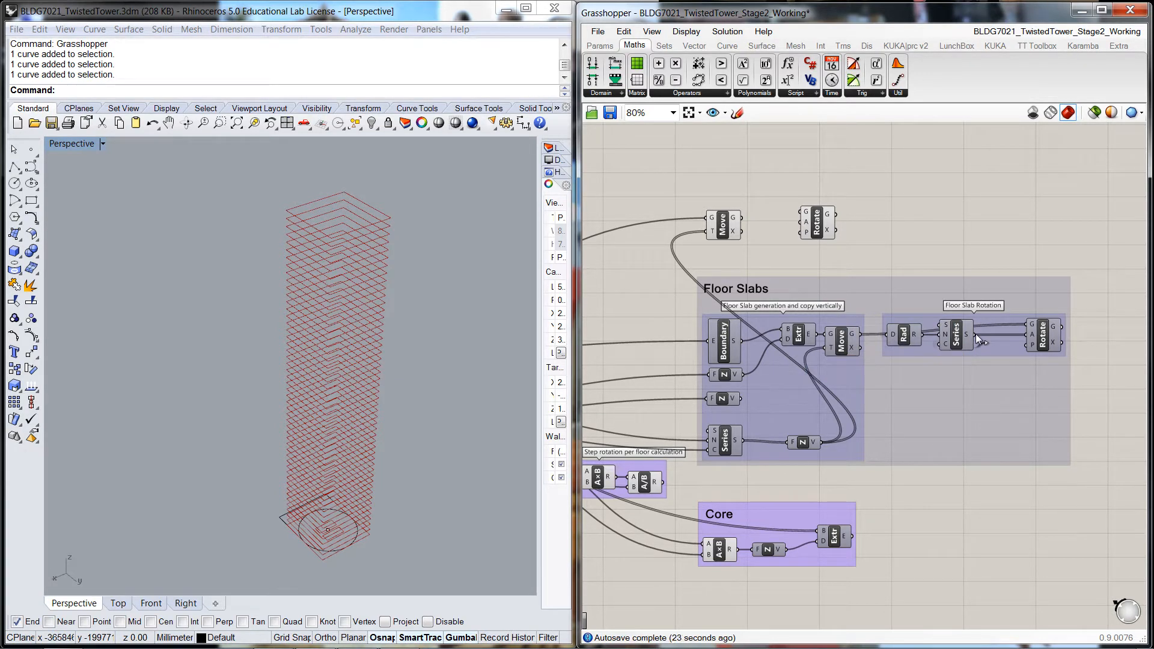
Wire the Floor Slab Rotation Series into the new Rotate's angle input and the new Move's geometry output into its geometry input
left_click_drag(980, 334, 814, 240)
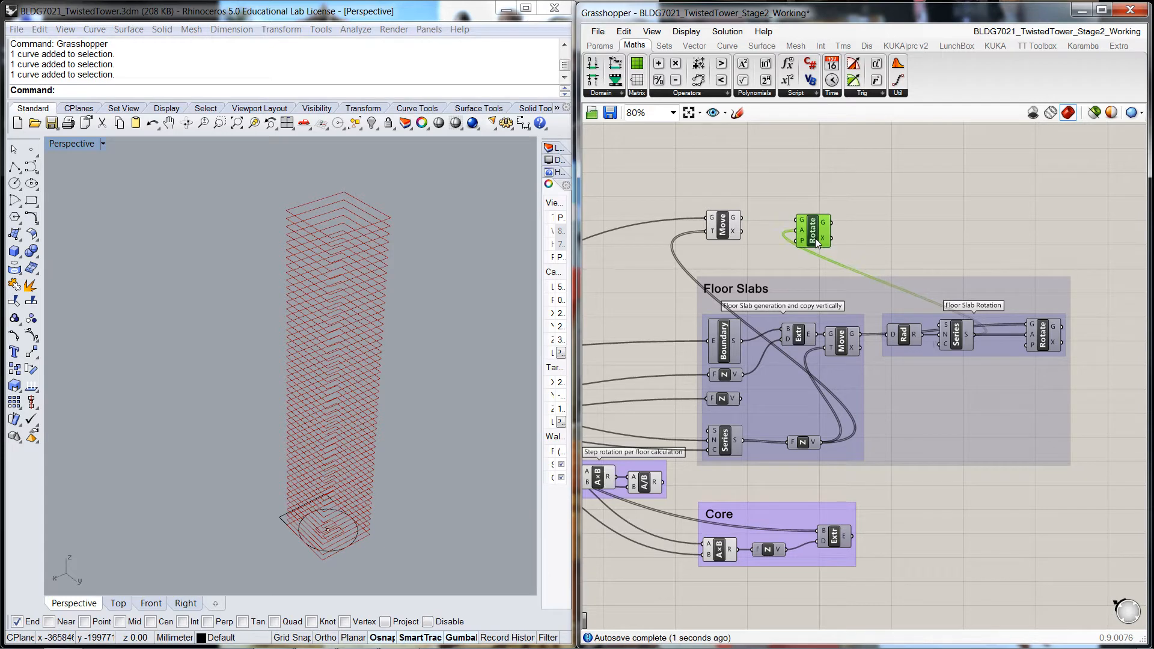
left_click(854, 235)
right_click_drag(854, 235, 960, 226)
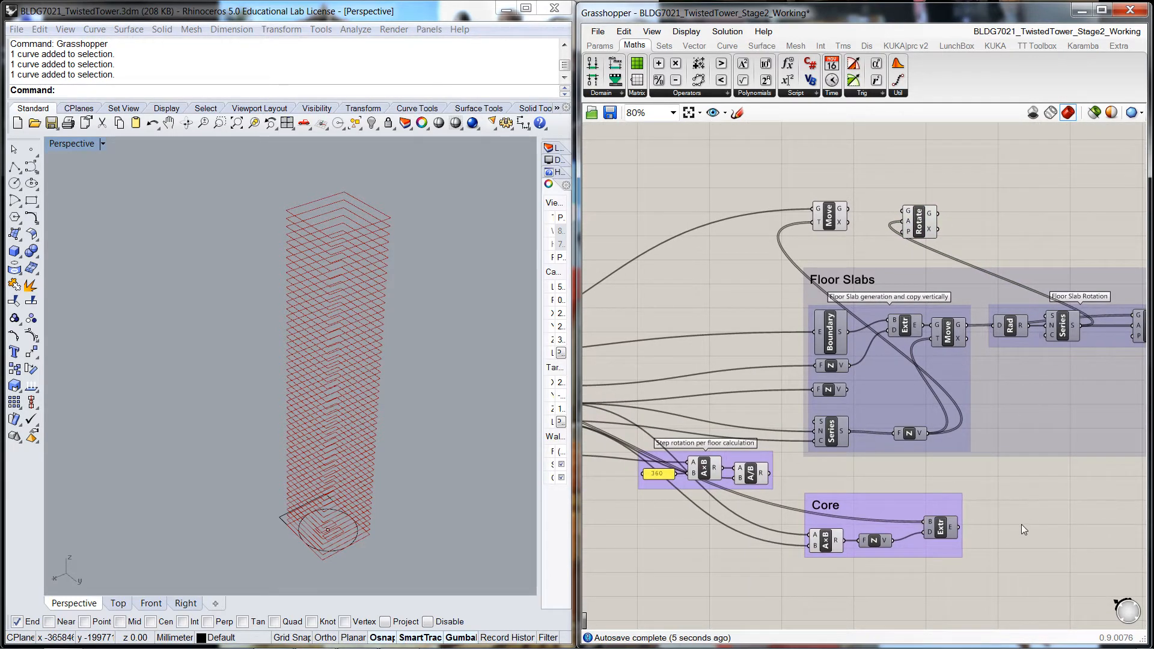
right_click_drag(1022, 524, 968, 497)
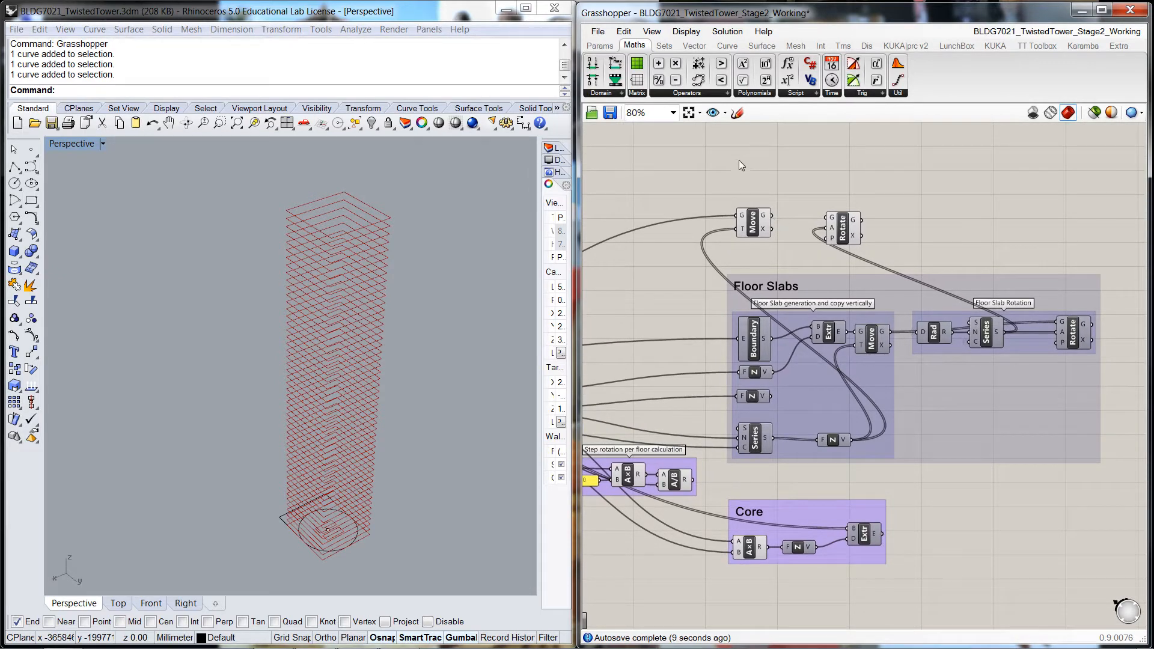
left_click_drag(772, 216, 843, 228)
left_click(905, 232)
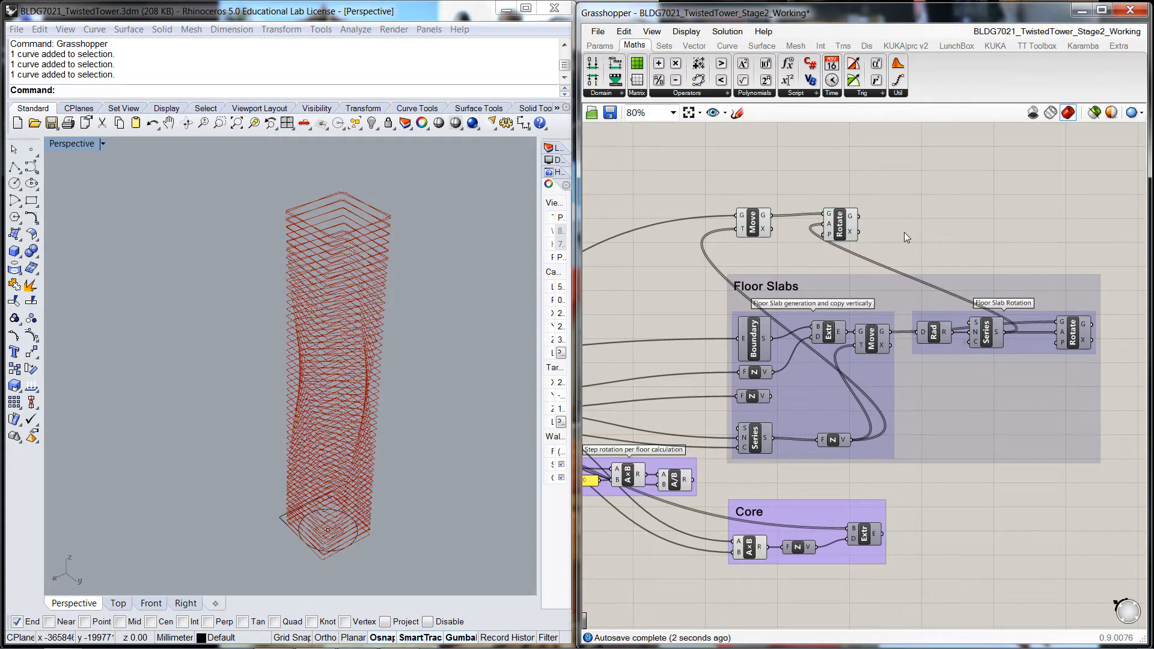
Turn off the new Move component's preview and inspect the rotated floor outlines in the perspective view
left_click(753, 232)
right_click(758, 229)
left_click(774, 252)
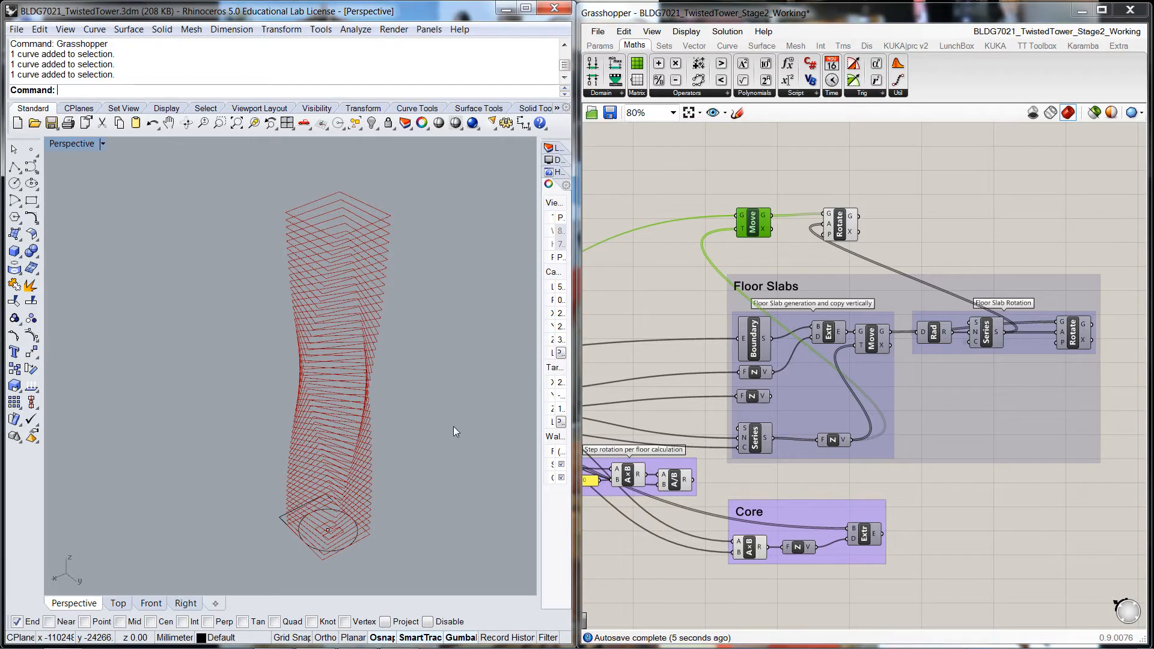
right_click_drag(453, 427, 425, 451)
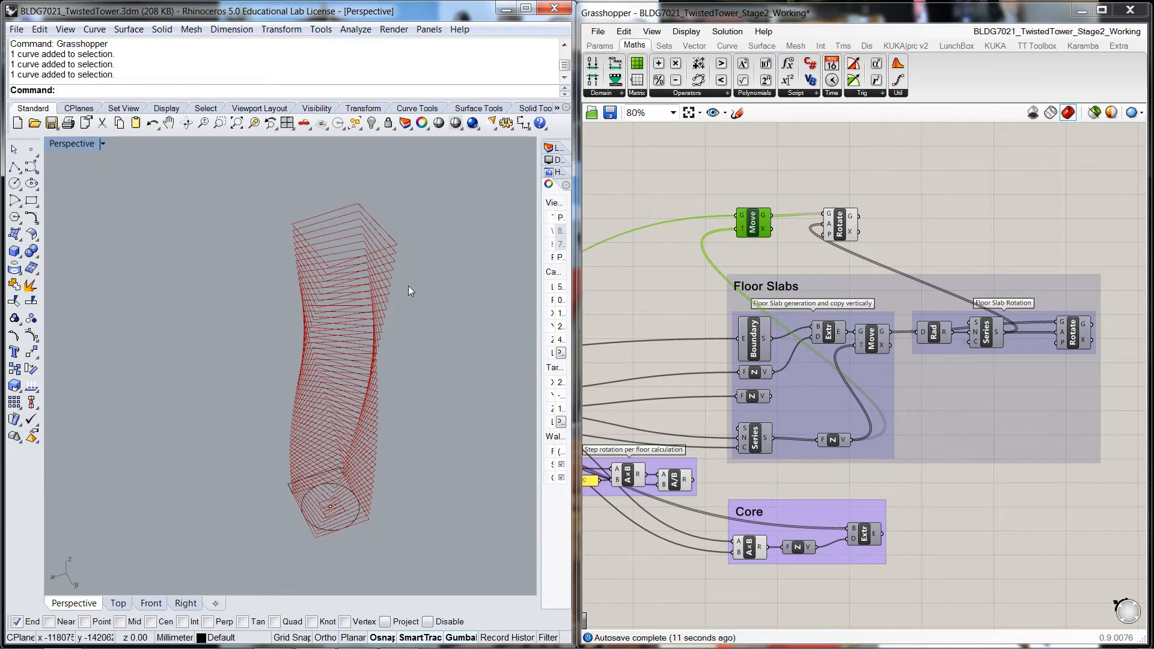
left_click(789, 235)
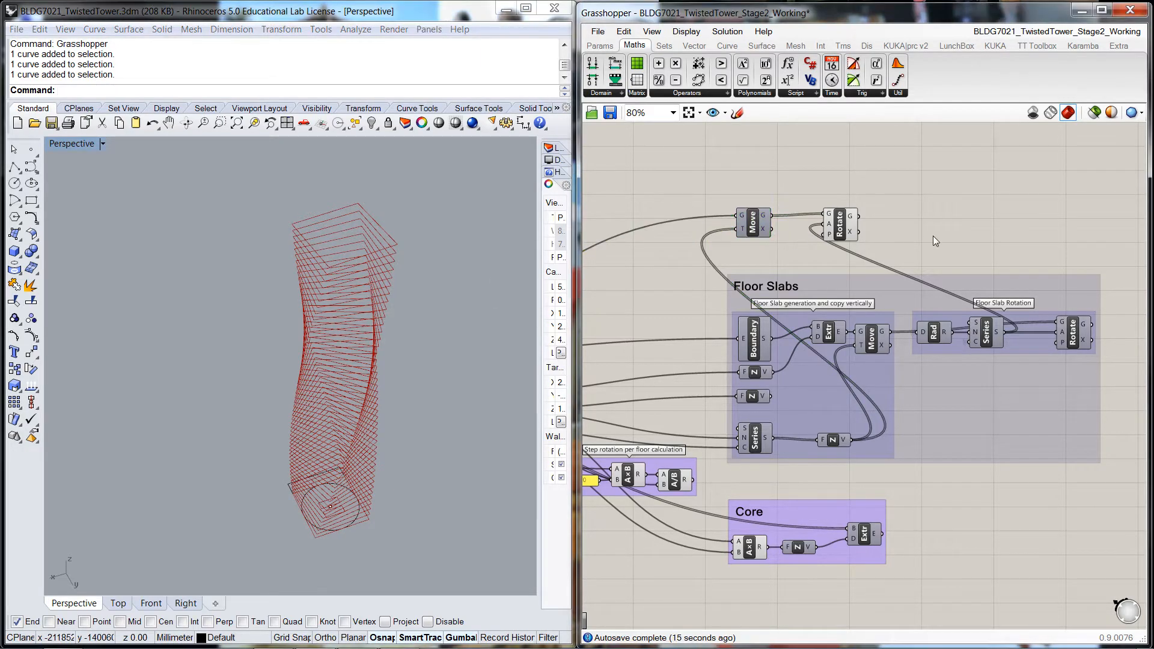
Try lofting the rotated floor outlines by feeding the new Rotate's geometry output into a Loft component, and inspect the surface
double_click(951, 233)
type("loft")
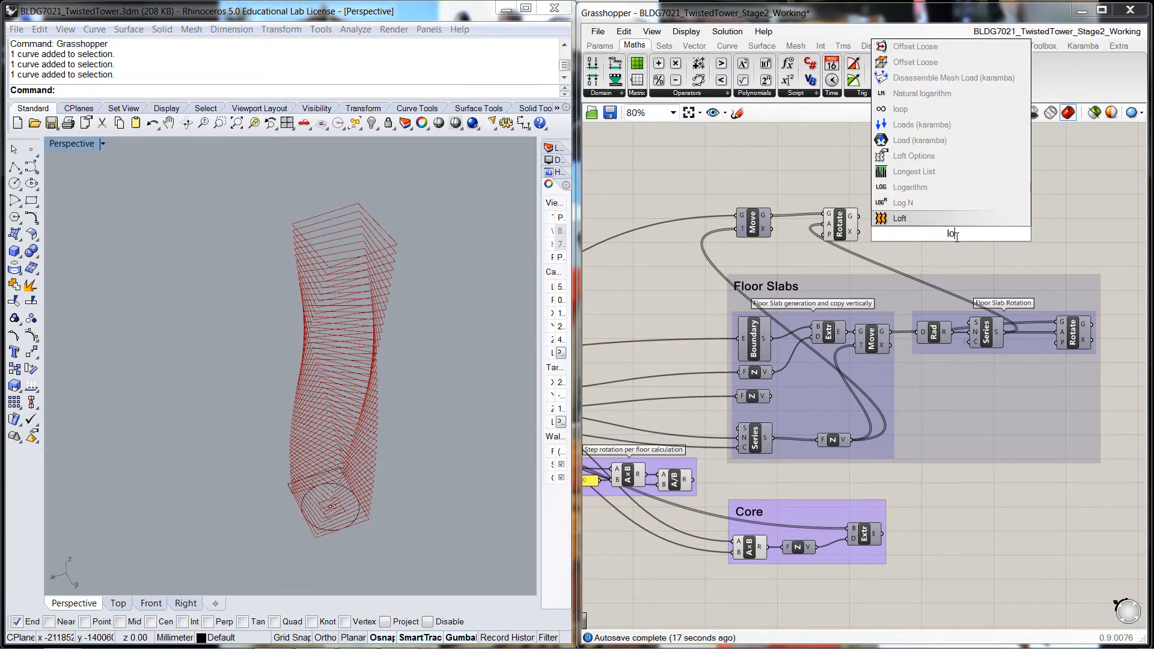
left_click(902, 218)
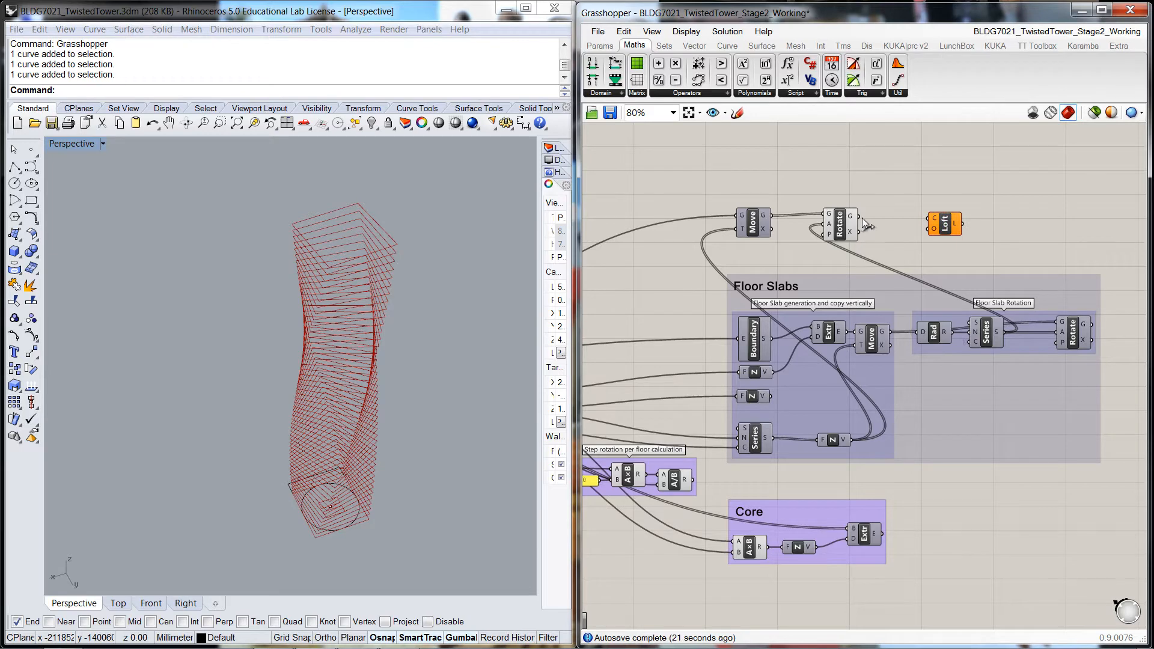
left_click_drag(859, 216, 930, 218)
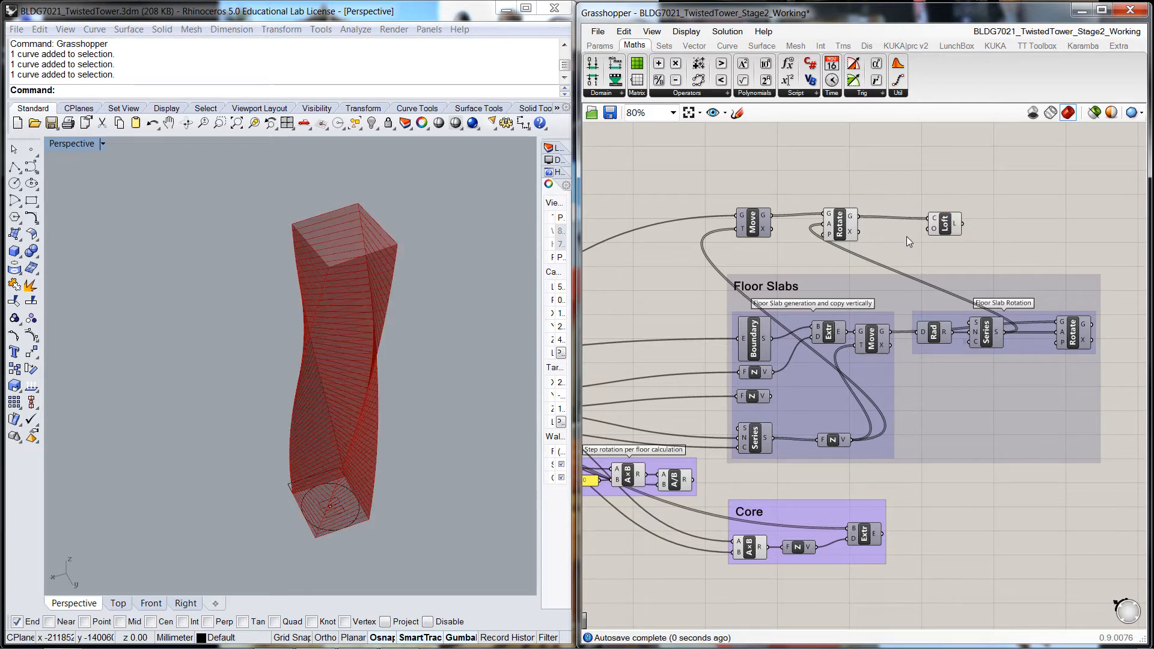
mouse_move(420, 333)
right_mouse_down()
mouse_move(481, 294)
mouse_move(461, 343)
mouse_move(448, 326)
mouse_move(434, 345)
mouse_move(432, 330)
right_mouse_up()
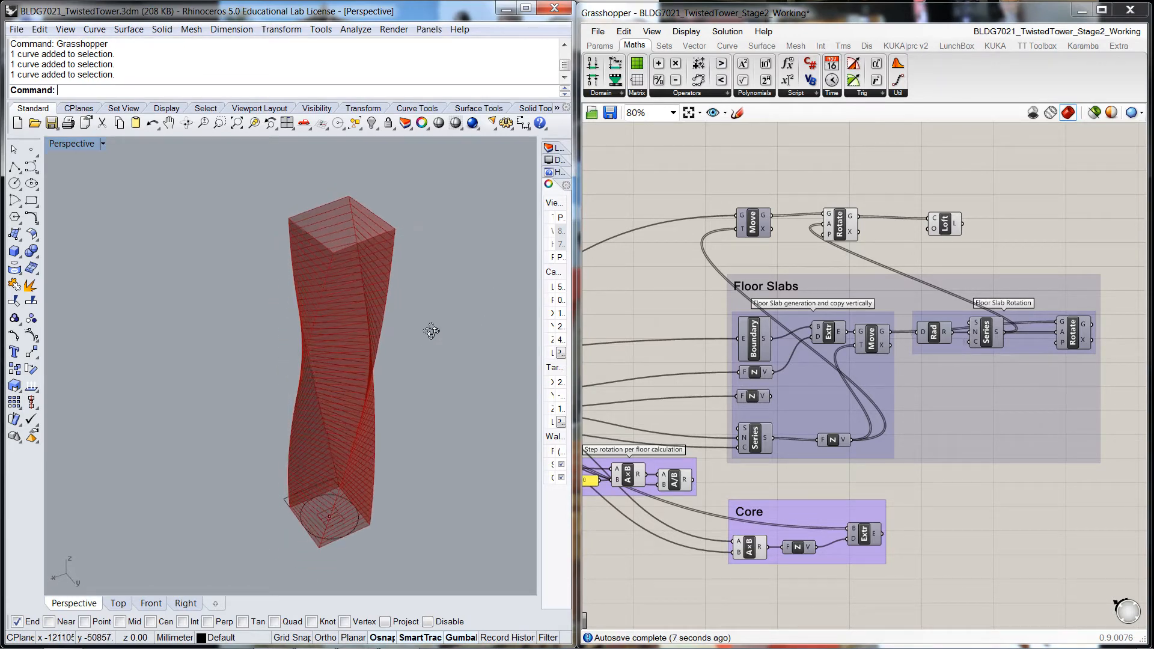
Delete the Loft component from the definition
left_click(946, 224)
key("Delete")
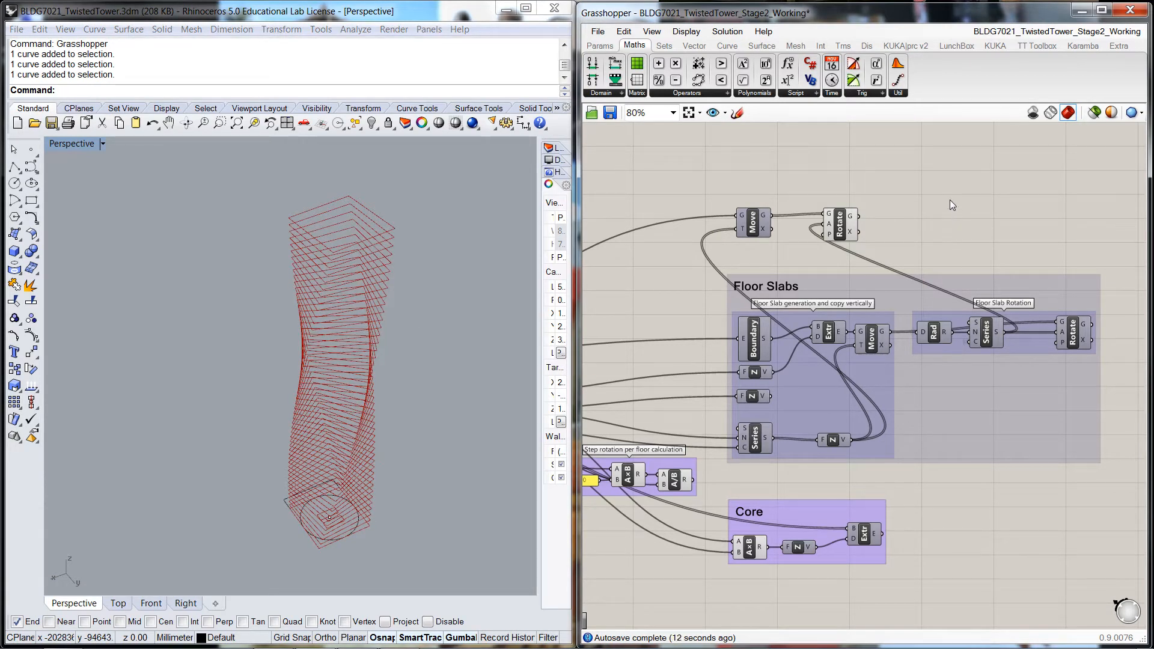
right_click_drag(952, 194, 955, 238)
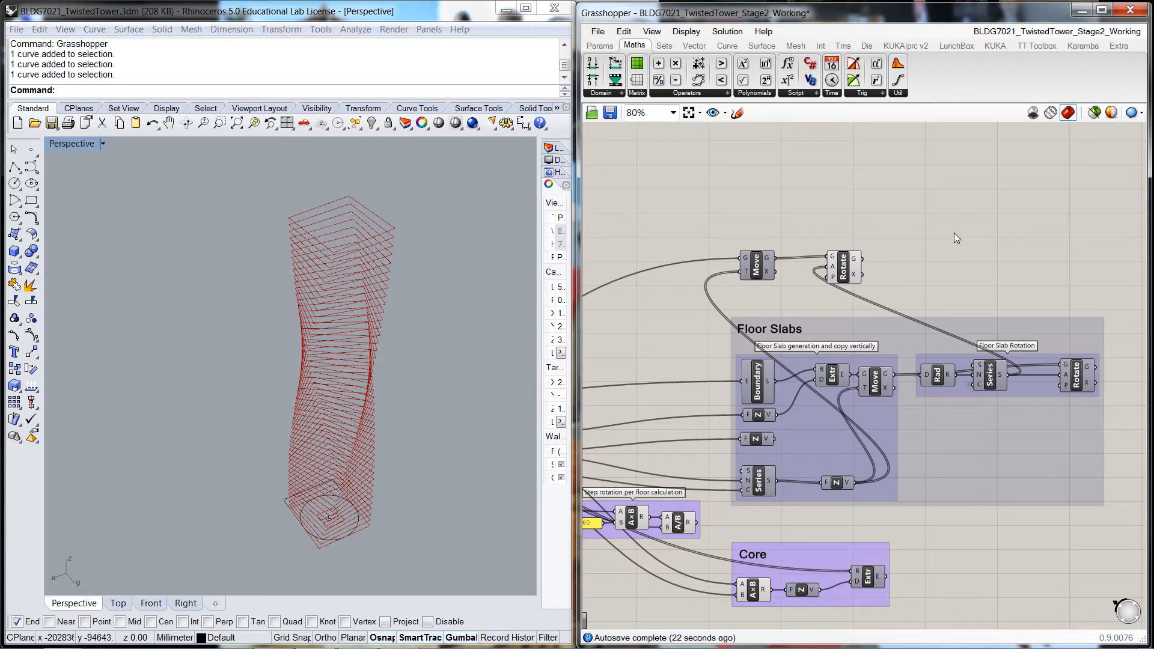
Turn off the preview of the new Rotate component above the Floor Slabs group
right_click_drag(816, 231, 884, 216)
left_click(913, 253)
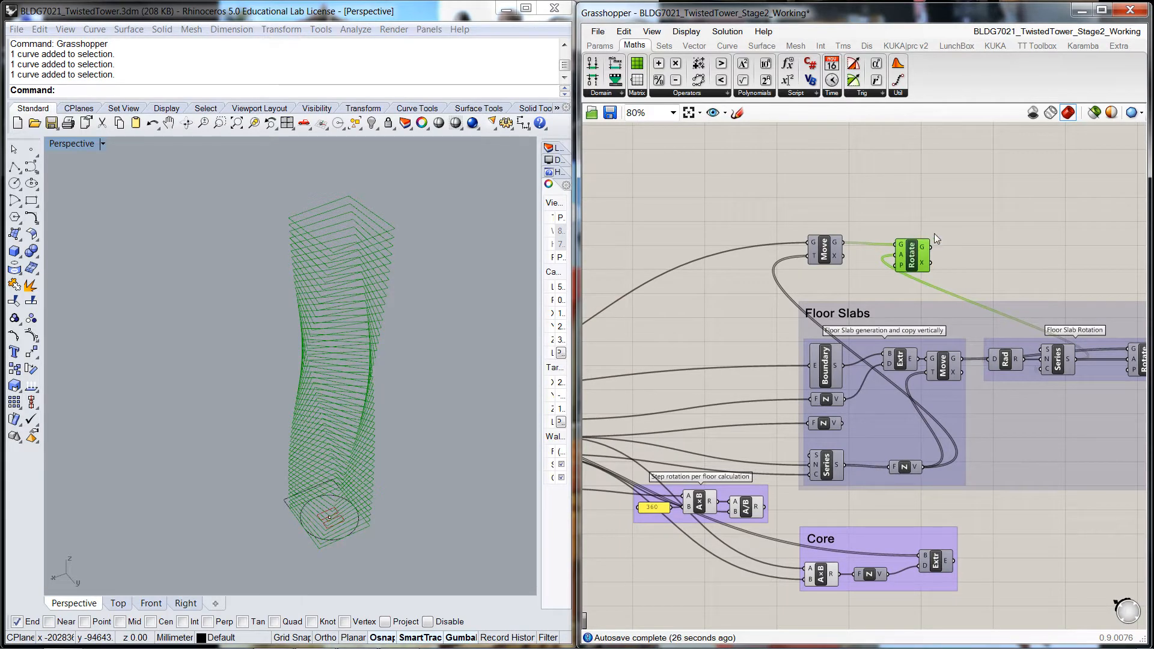
left_click(986, 230)
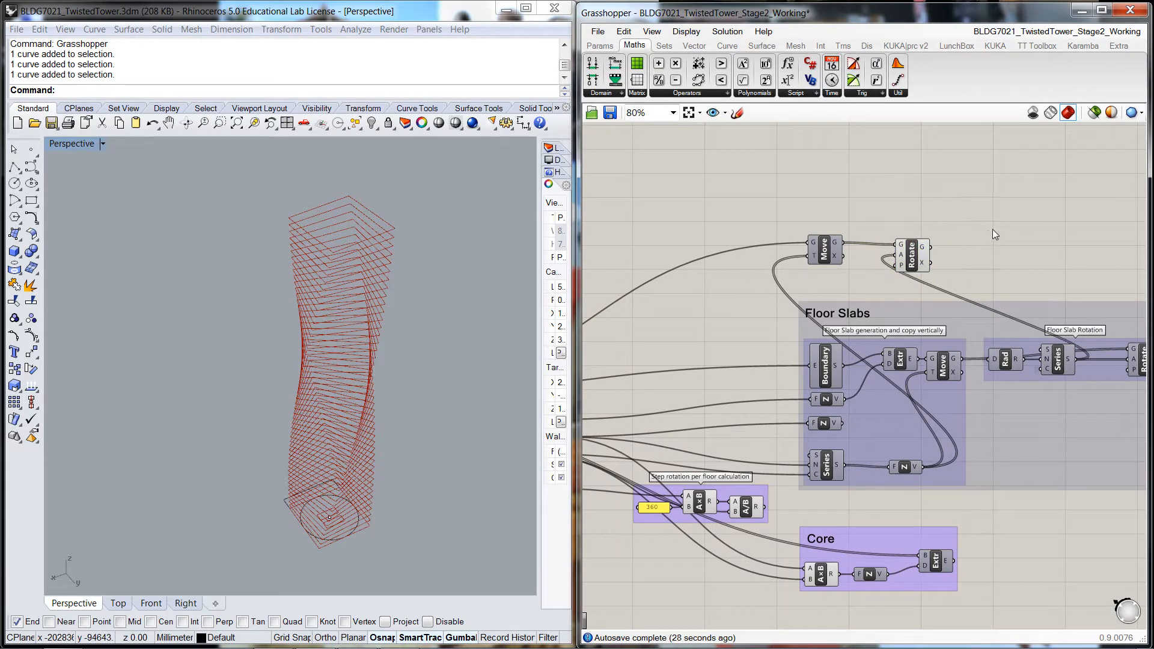
left_click(913, 254)
right_click(913, 255)
left_click(952, 277)
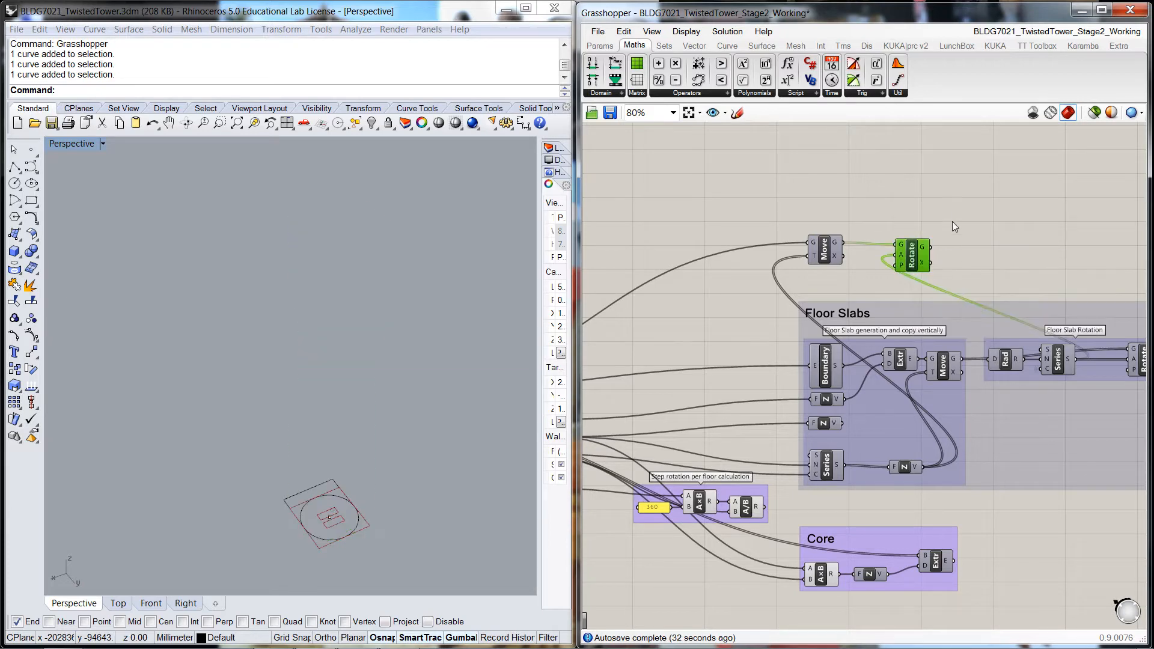
left_click(952, 221)
Examine the base floor outline and core curves up close in the perspective view
right_click_drag(767, 188, 803, 171)
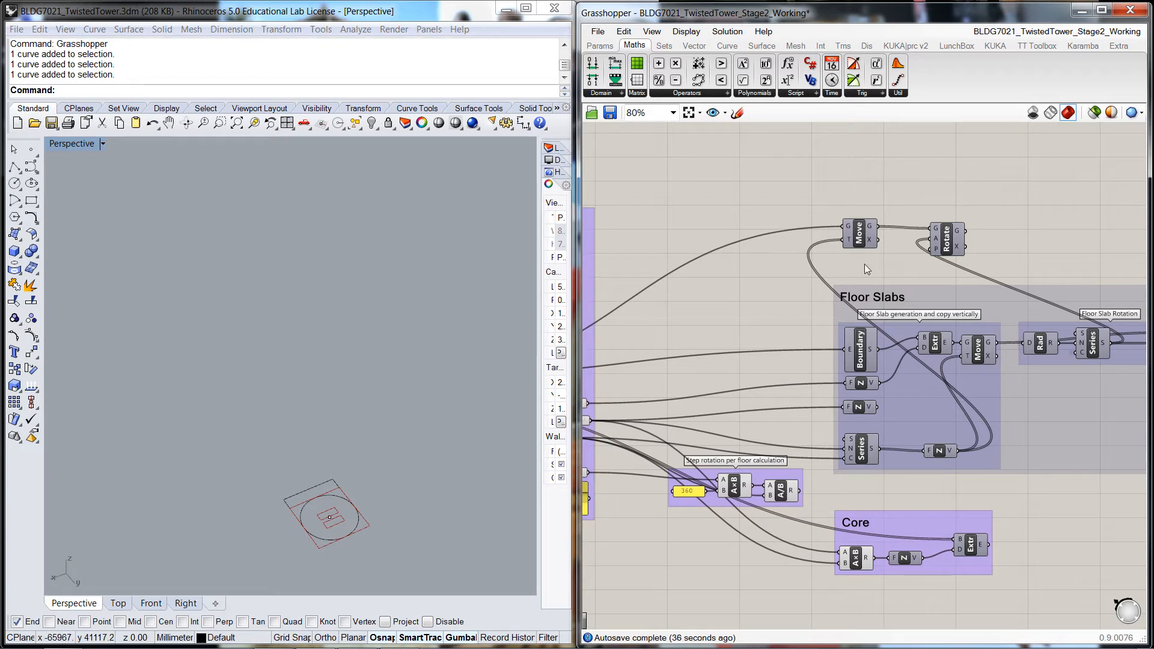
scroll(370, 546, "up", 2)
scroll(371, 546, "down", 2)
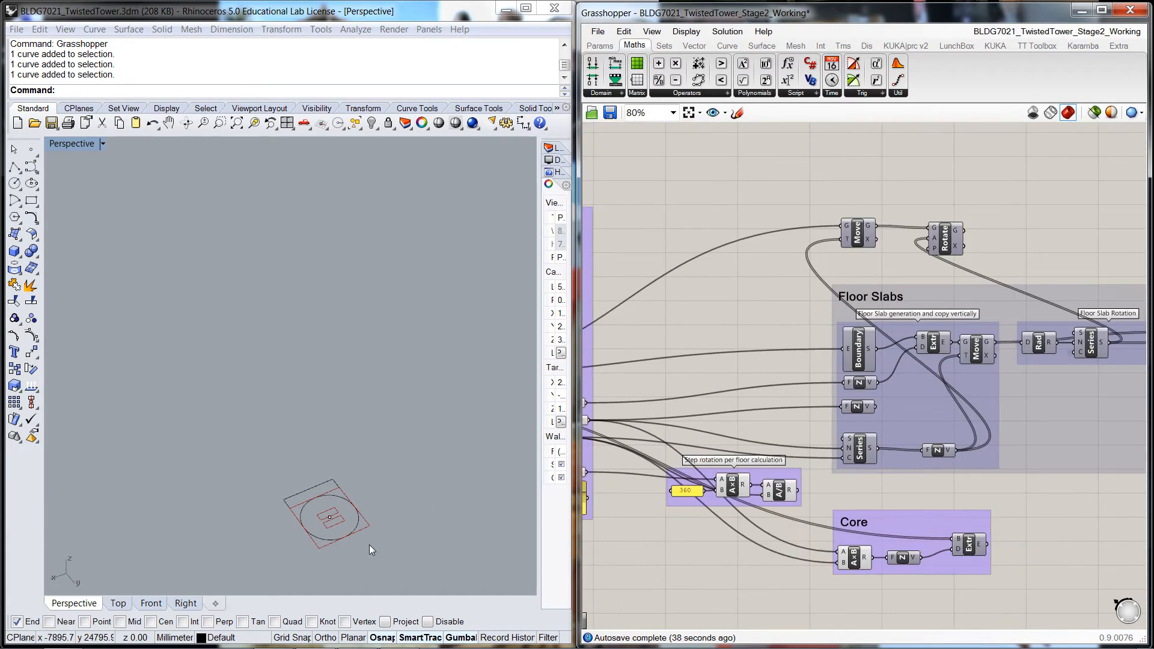
scroll(369, 545, "down", 1)
left_click(368, 544)
scroll(337, 549, "up", 5)
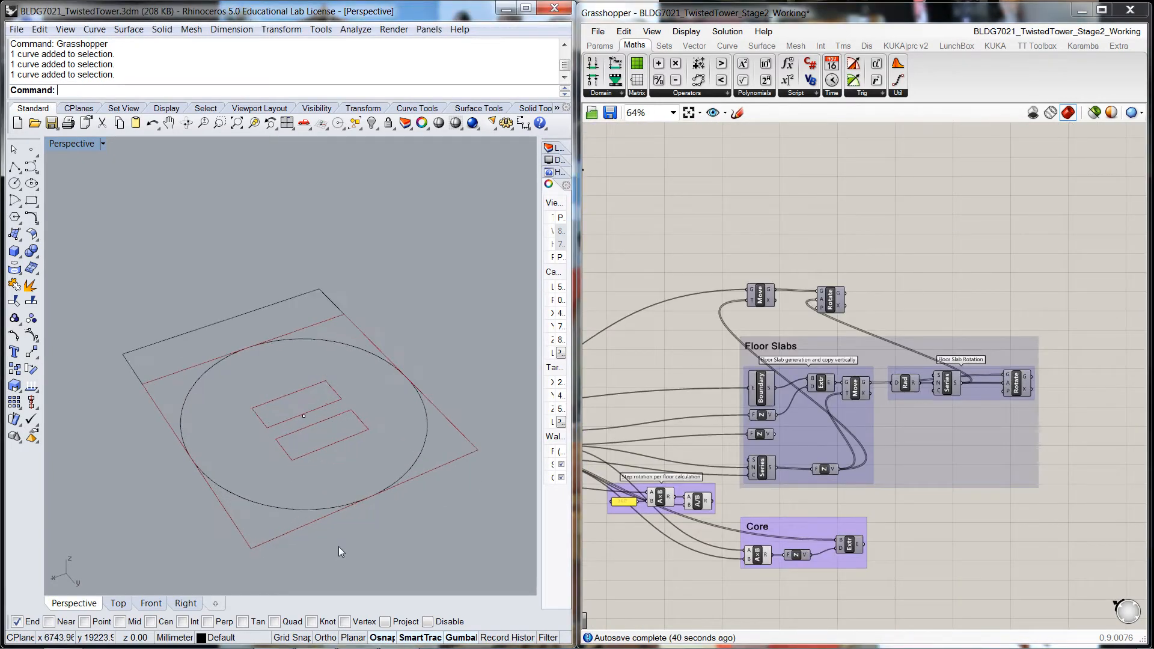
scroll(338, 546, "up", 1)
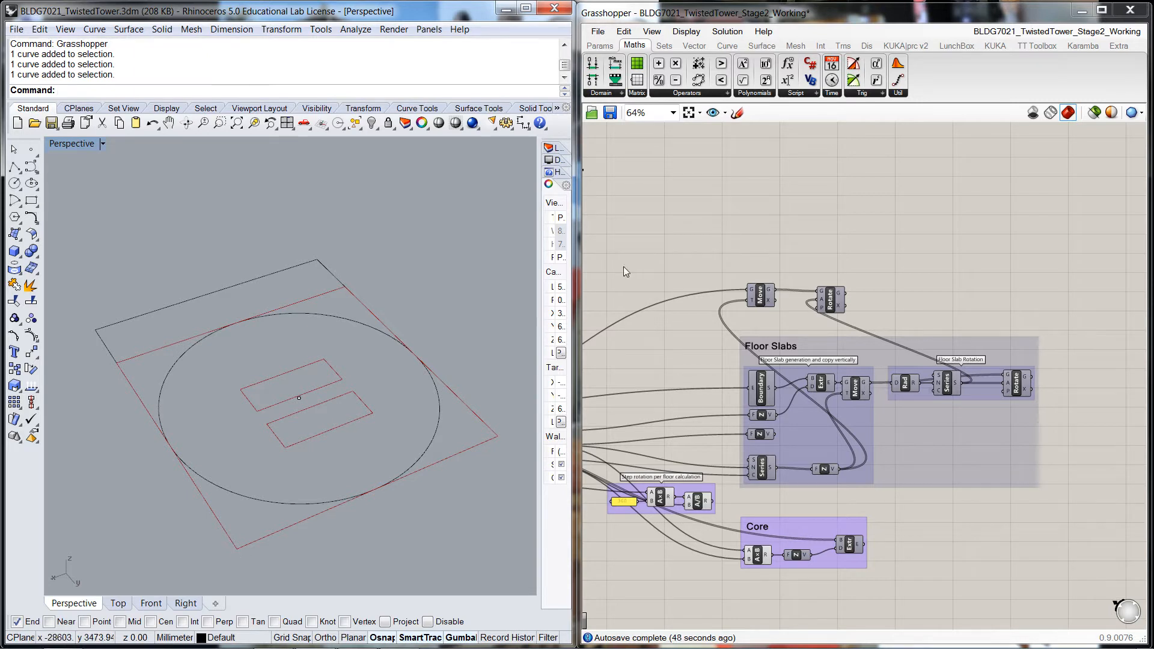
Add a Unit Z vector and a Move component above the existing outline Move, and wire the vector into the Move's translation input
right_click_drag(762, 226, 862, 237)
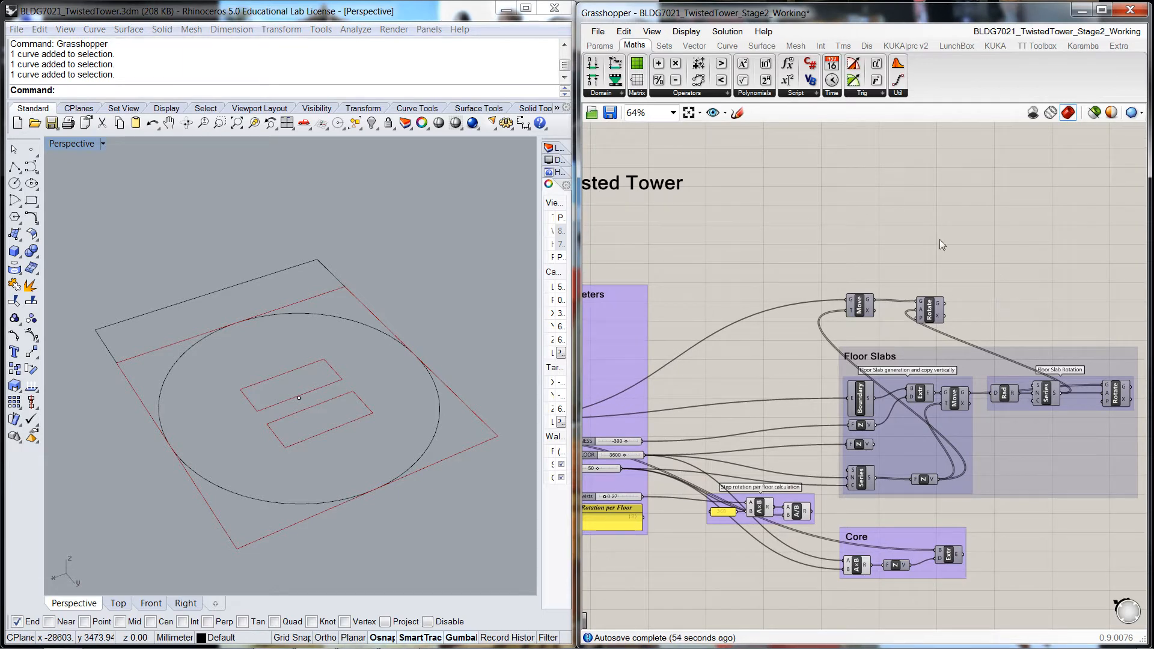
double_click(869, 261)
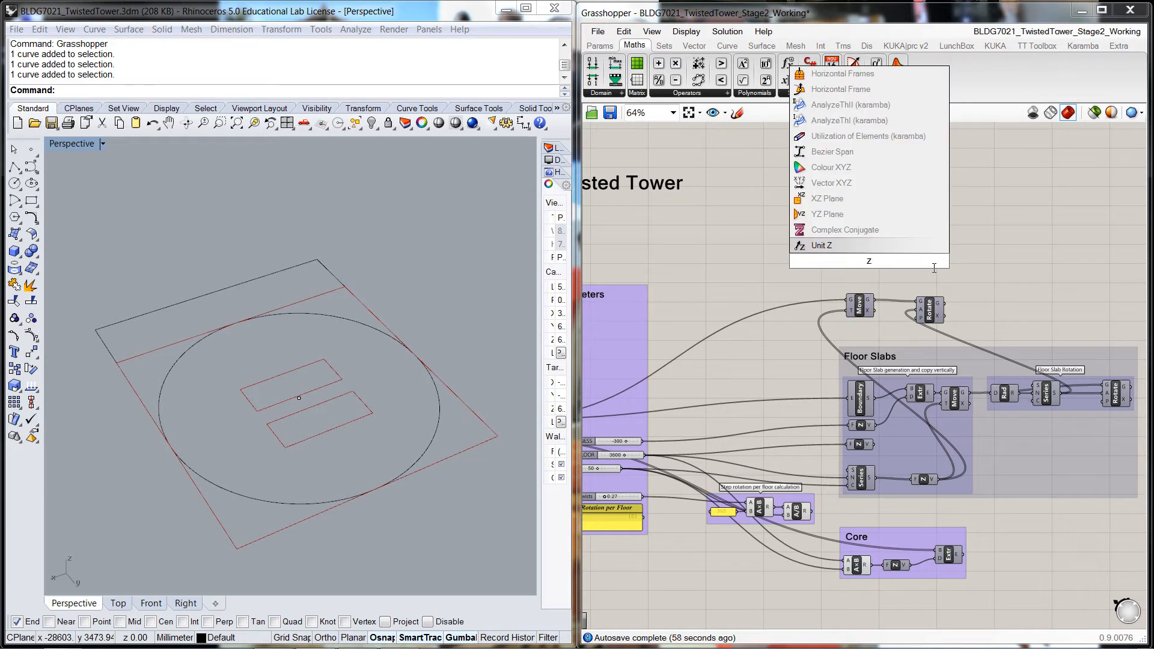
key("Return")
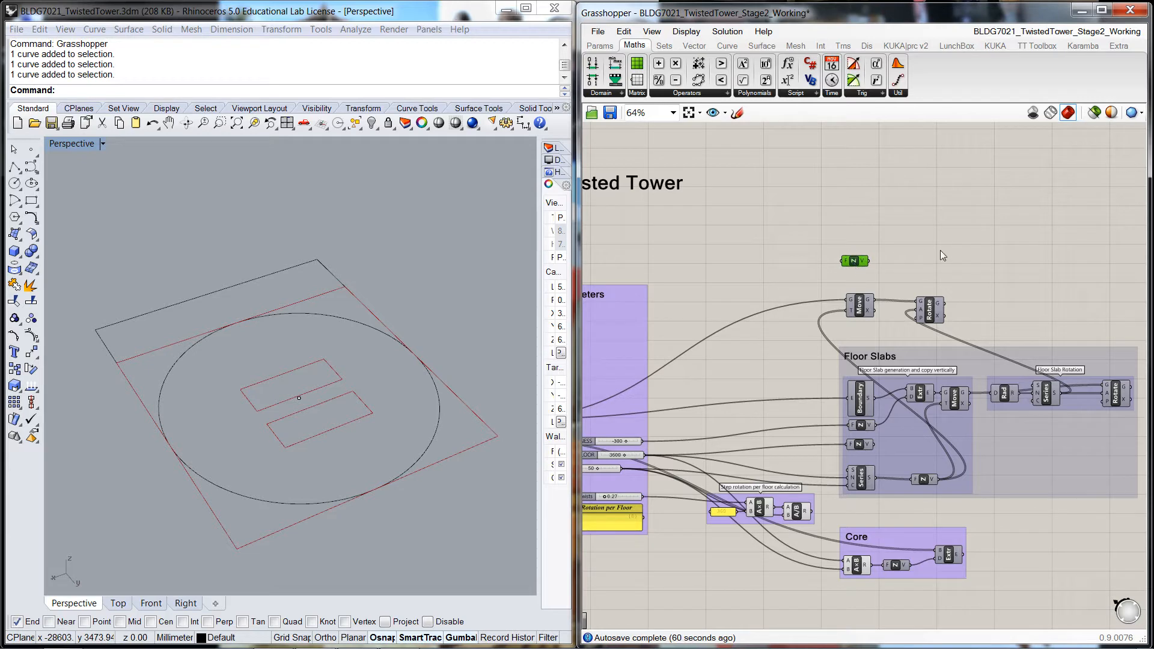
left_click(912, 262)
double_click(912, 262)
type("move")
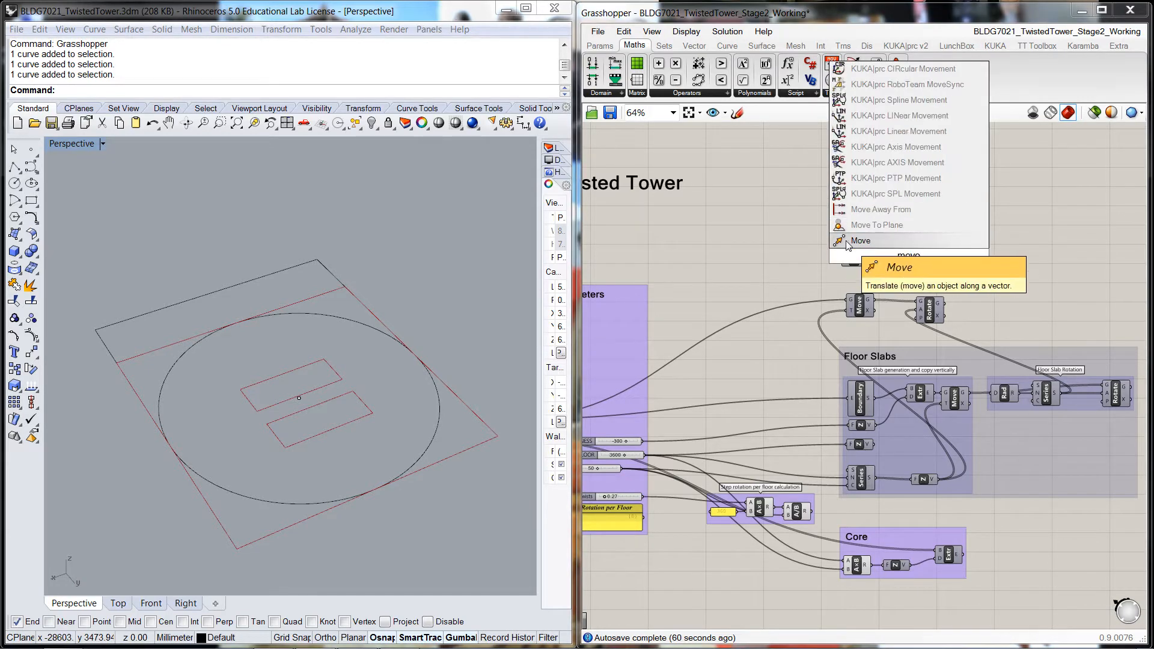
key("Return")
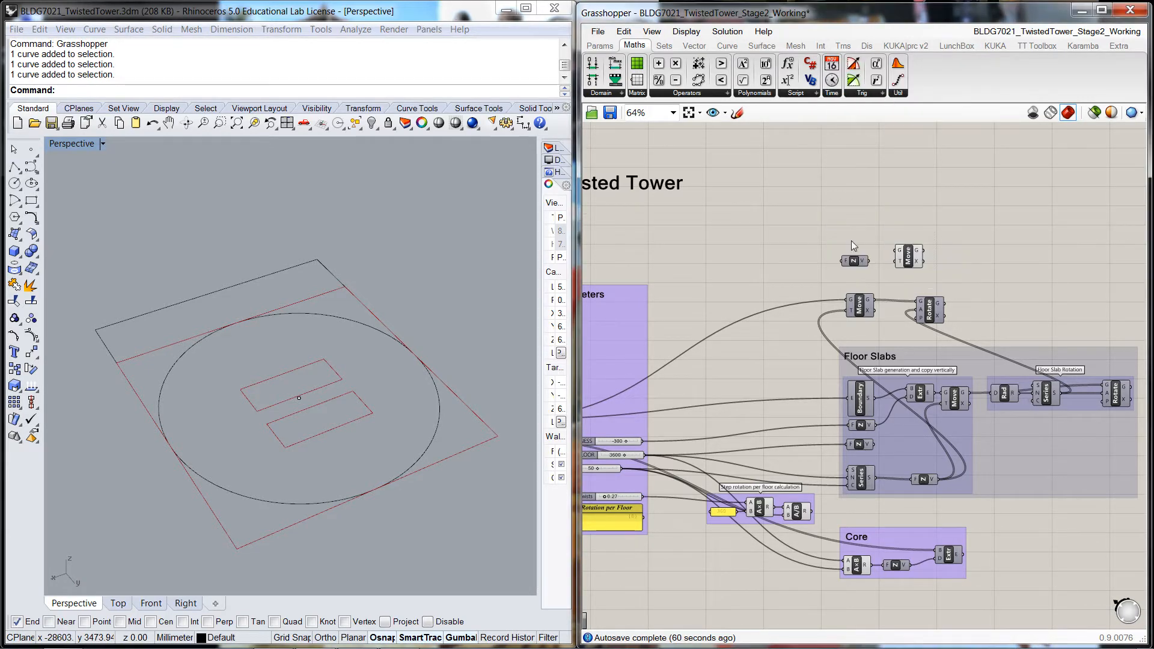
left_click_drag(870, 260, 901, 253)
left_click(951, 268)
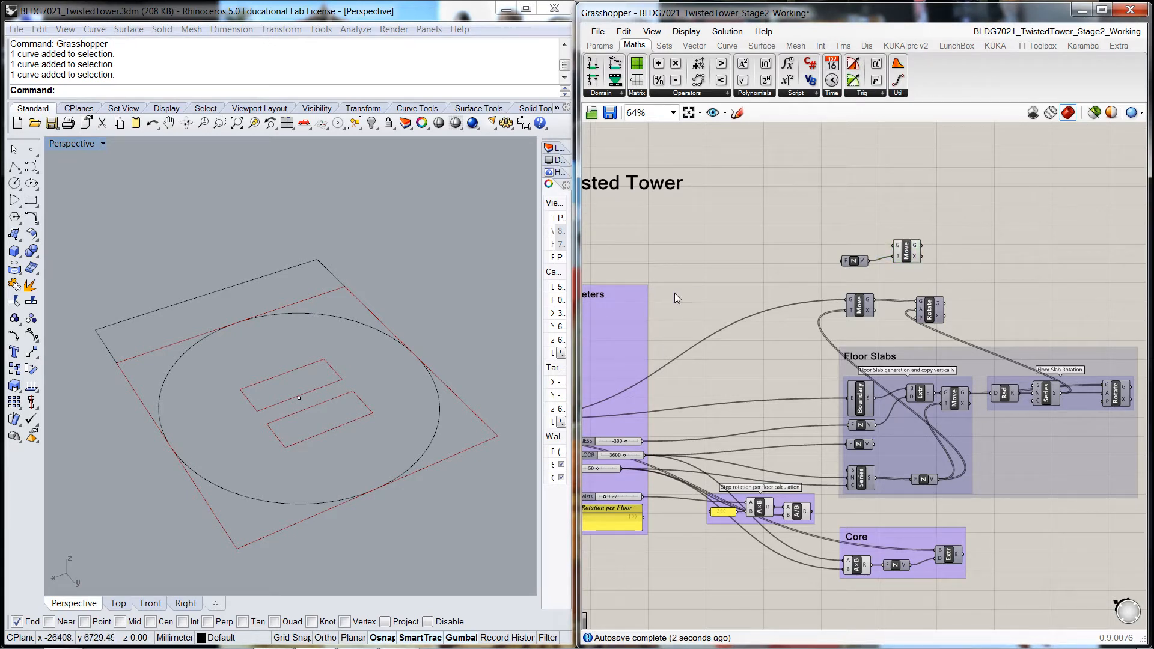
Wire the outline curve into the topmost Move's geometry input and the Slab Thickness slider into its Unit Z factor, and check the offset outline
right_click_drag(675, 294, 784, 295)
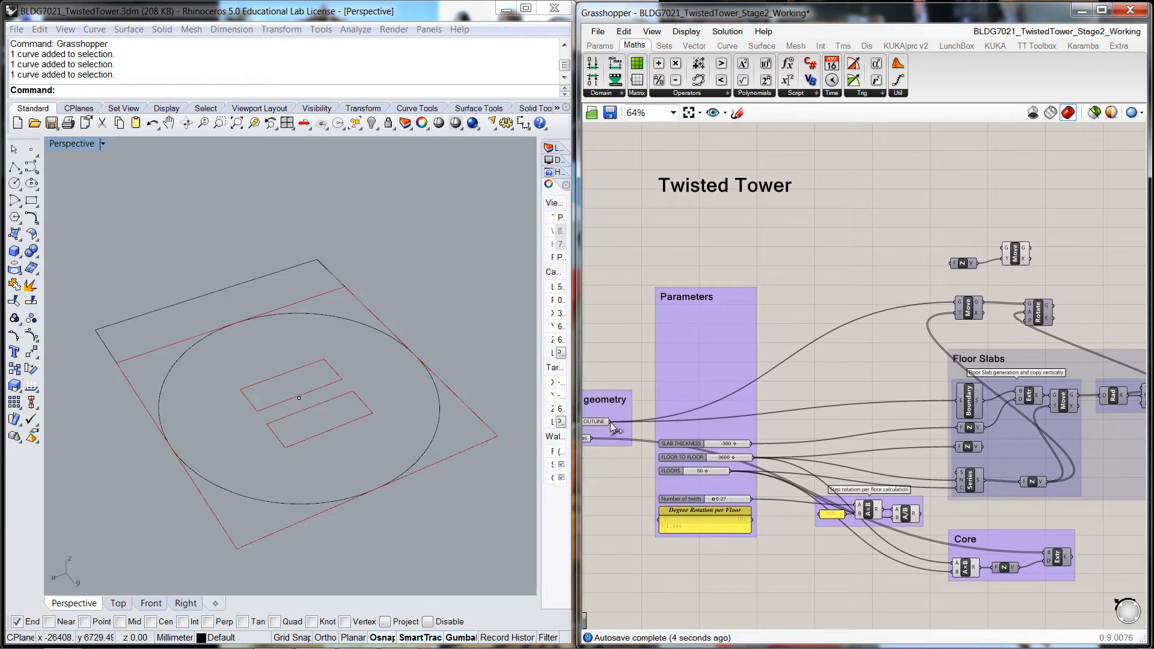
left_click_drag(611, 422, 1005, 248)
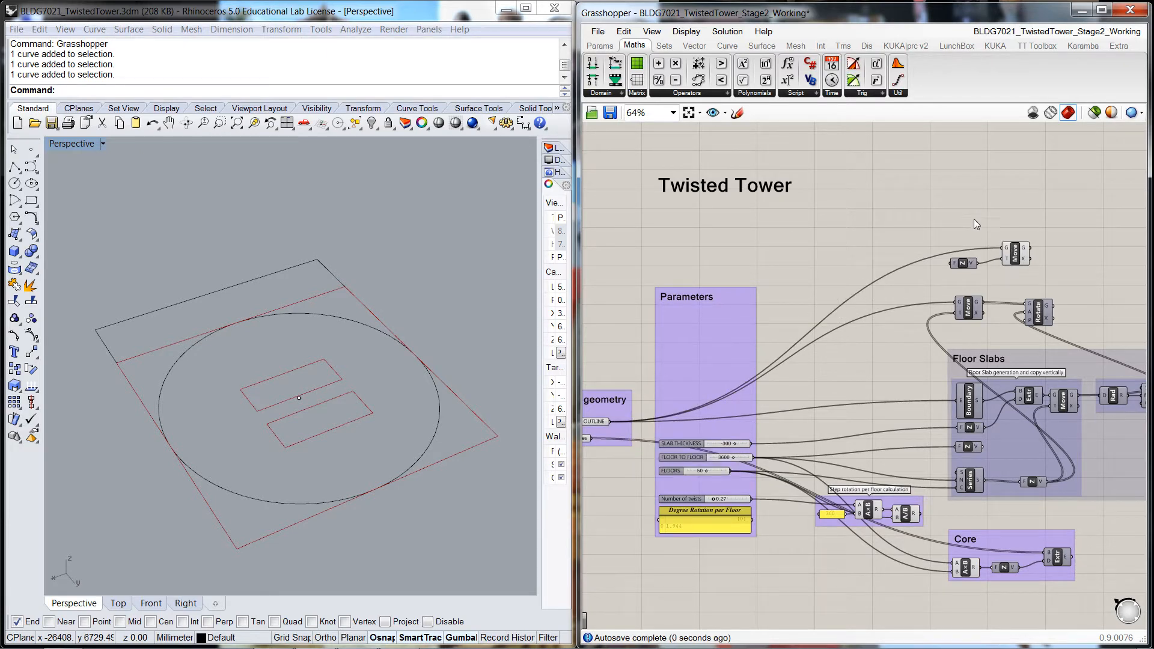
right_click_drag(974, 224, 935, 209)
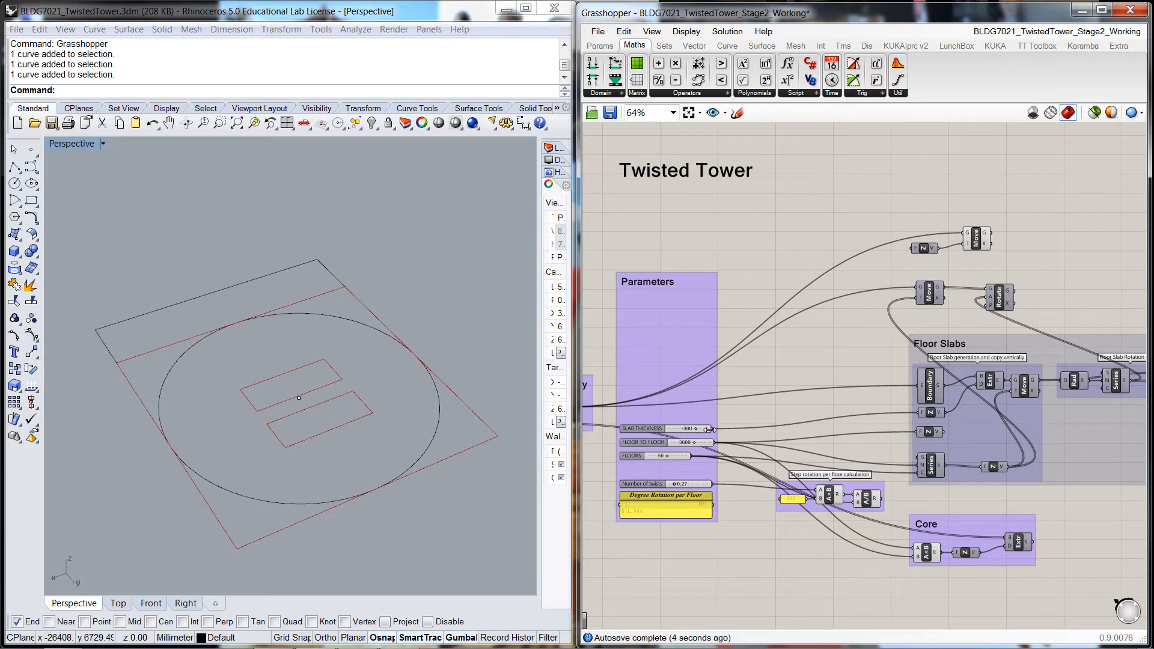
left_click_drag(710, 428, 909, 254)
left_click(418, 516)
scroll(495, 452, "up", 2)
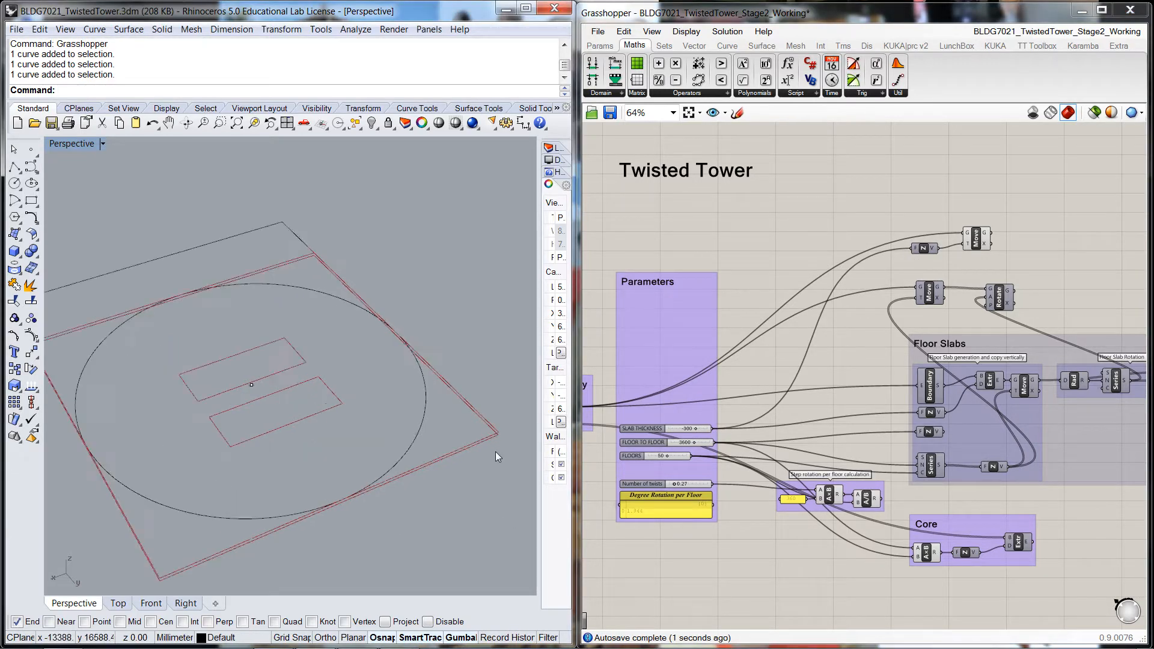
scroll(496, 452, "up", 3)
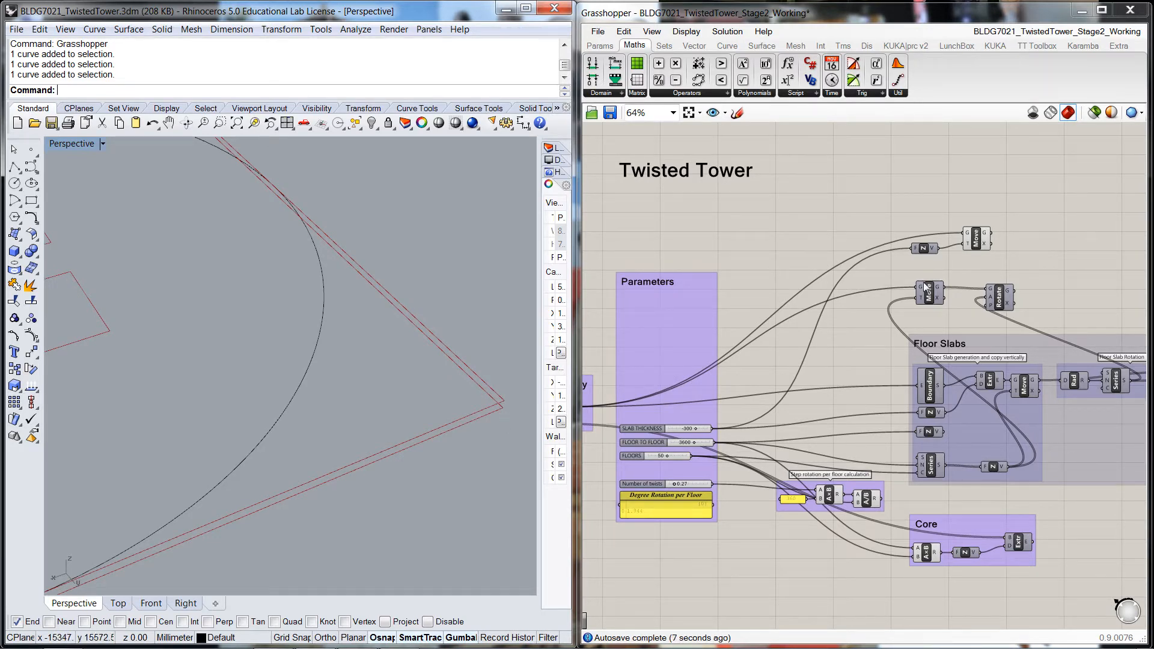
Line up the topmost Unit Z and Move components in a tidy row
right_click_drag(1010, 258, 791, 294)
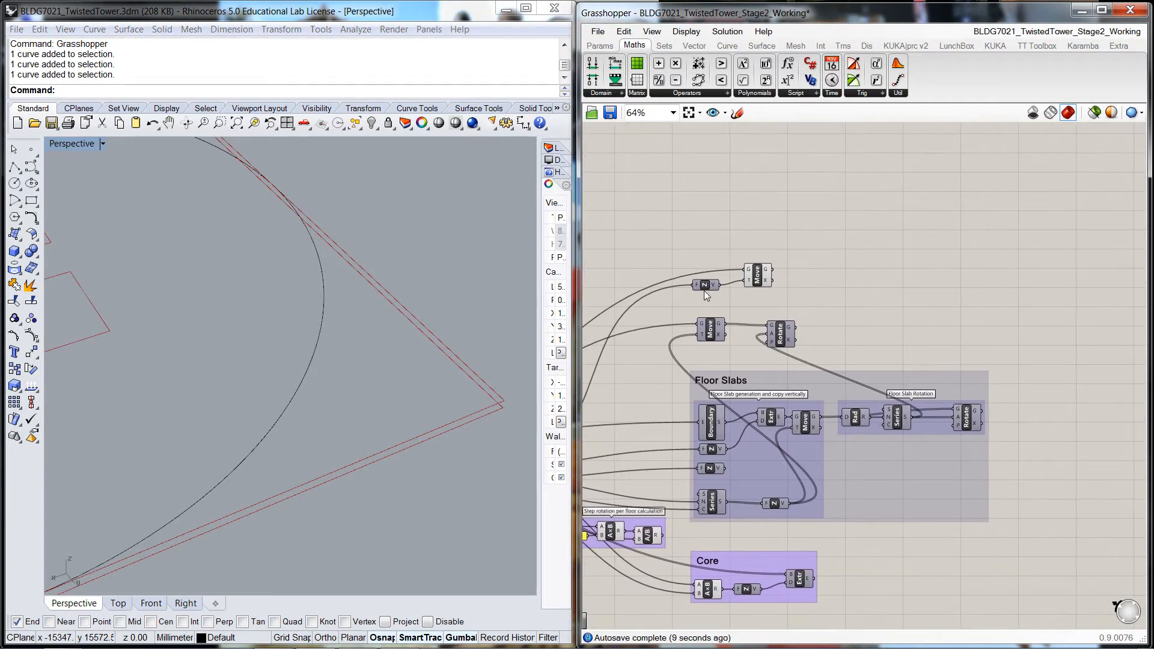
left_click(708, 283)
left_click_drag(760, 277, 775, 281)
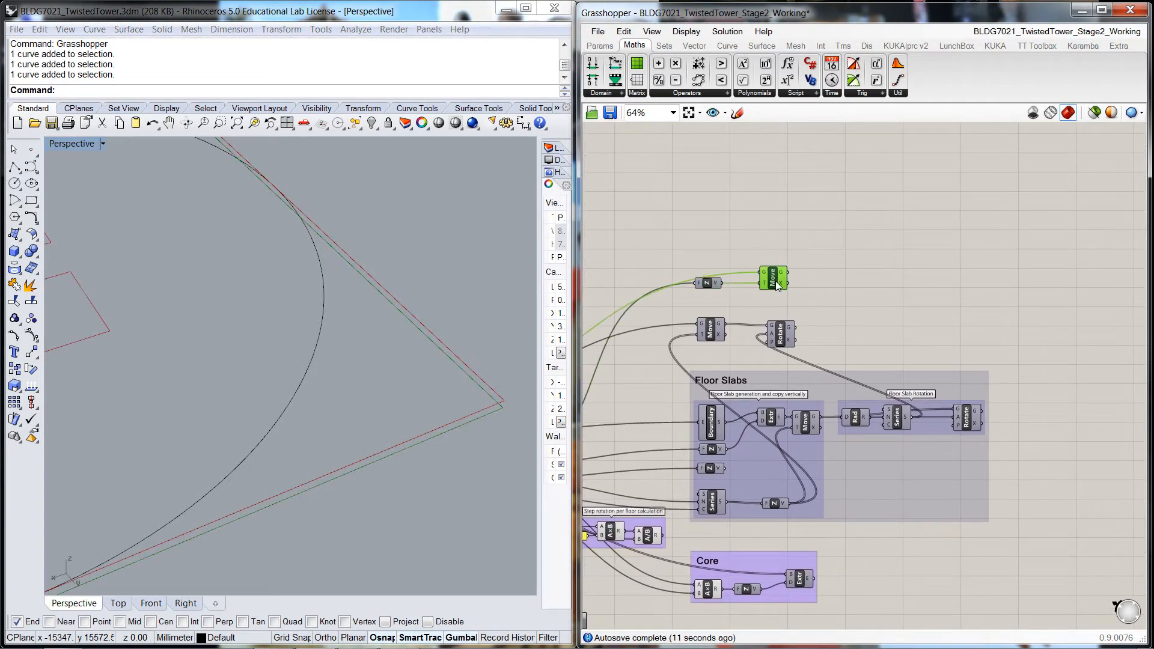
left_click(816, 284)
Add another Move component after the slab-thickness Move, feeding it that Move's geometry and the floor-height Unit Z vector as translation
right_click_drag(830, 272, 794, 282)
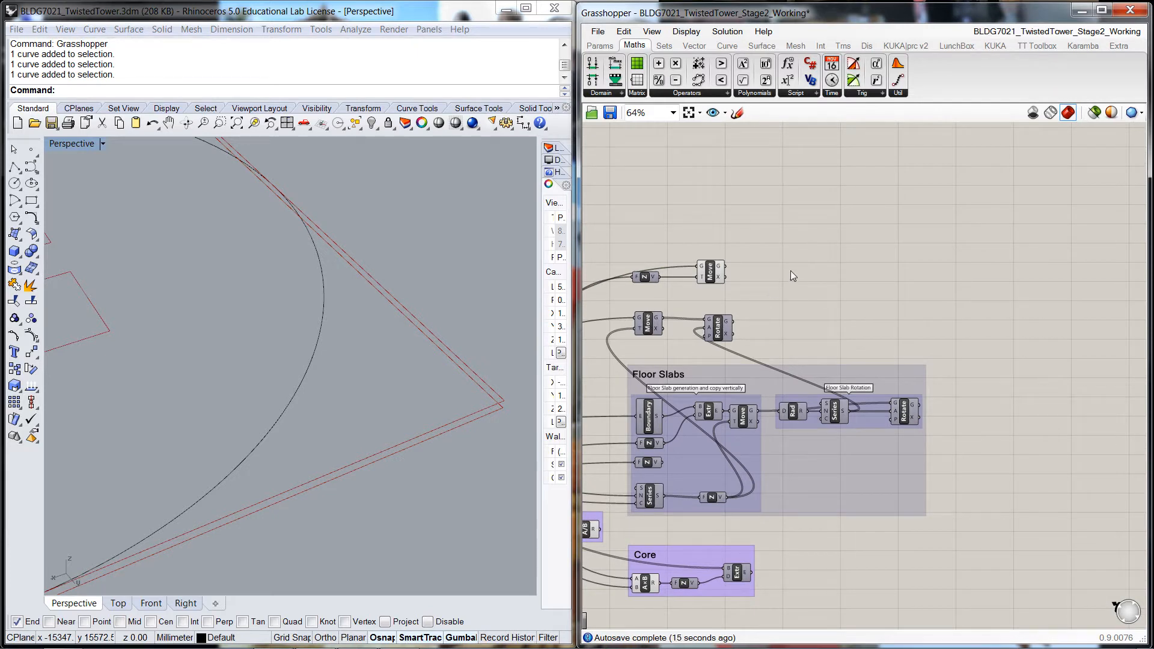
double_click(791, 270)
type("move")
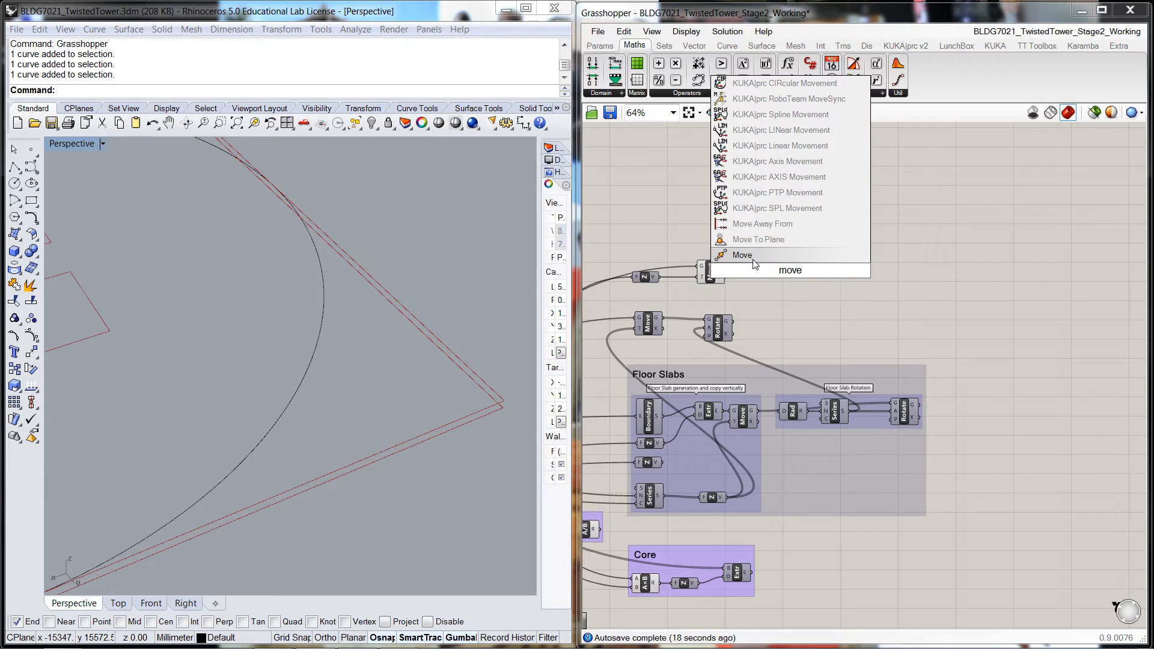
left_click(753, 258)
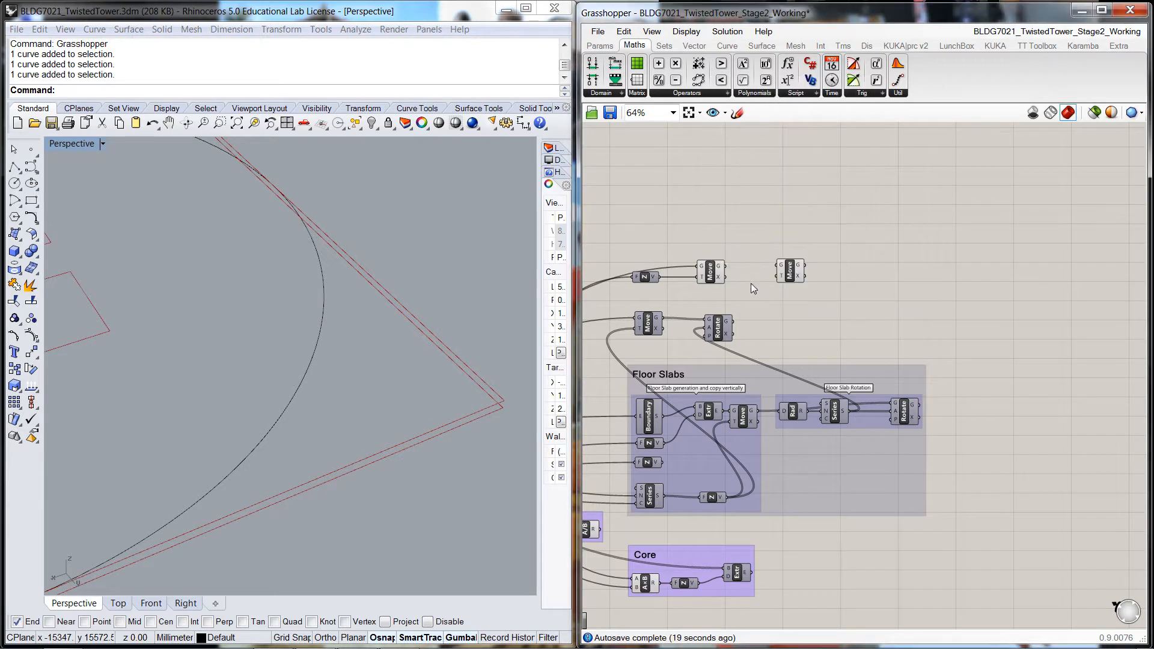
left_click_drag(802, 278, 785, 266)
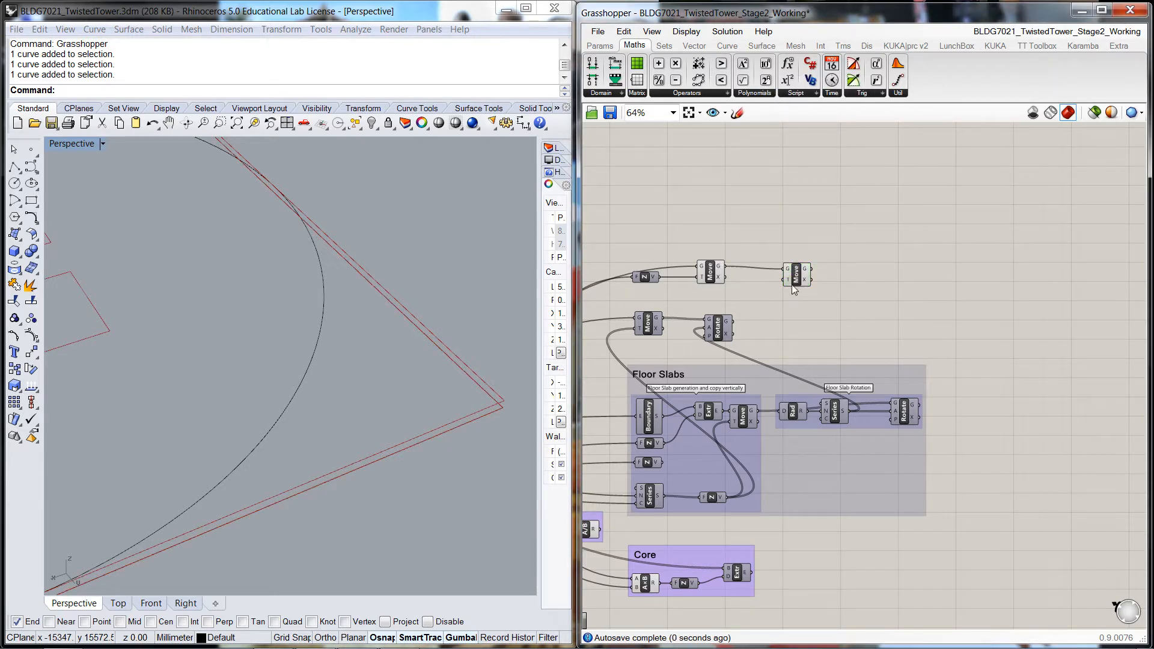
left_click(837, 298)
left_click_drag(737, 492, 765, 274)
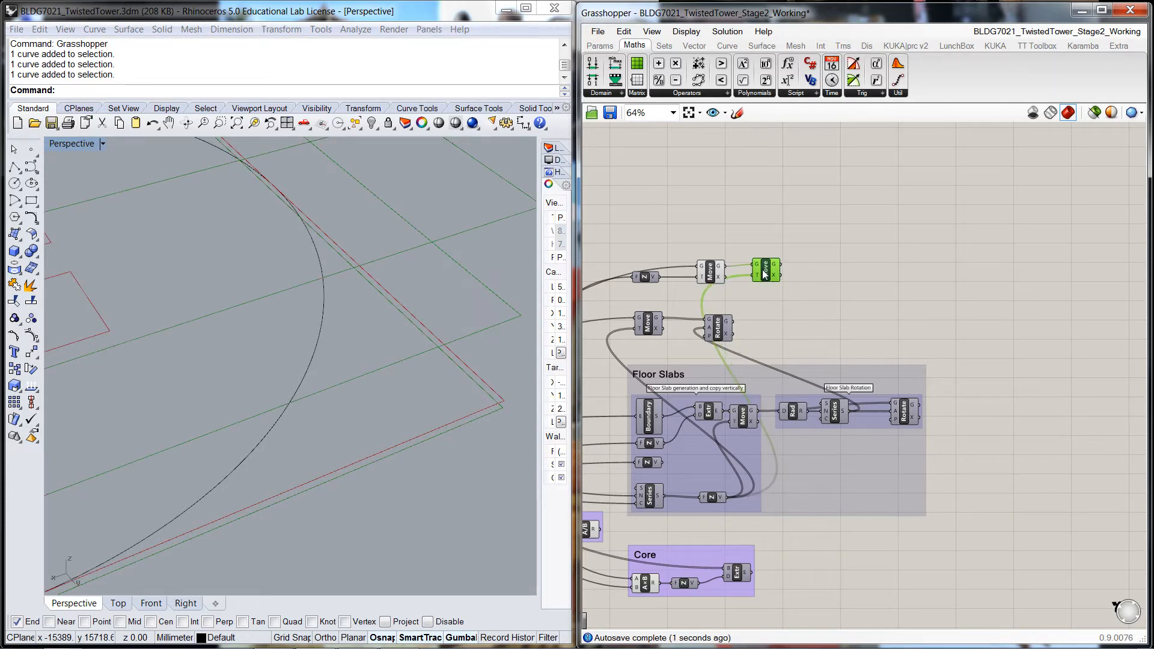
left_click(813, 309)
Add a Rotate component at the end of the top row, fed by the last Move's geometry and the Floor Slab Rotation Series as angle
double_click(824, 269)
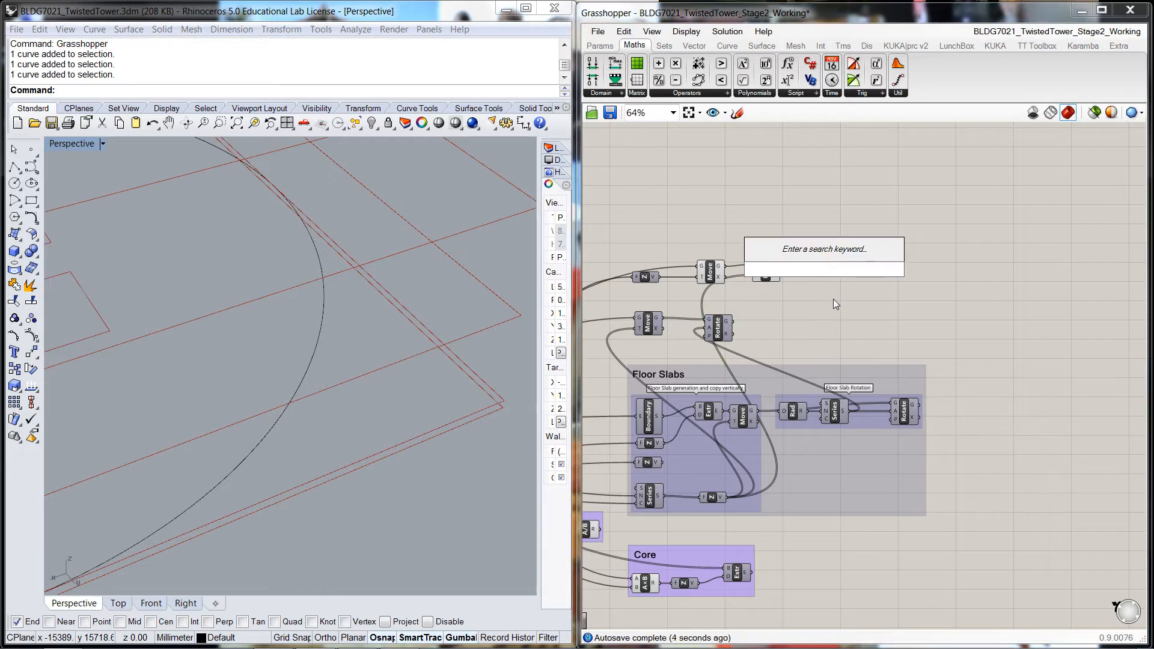
type("rot")
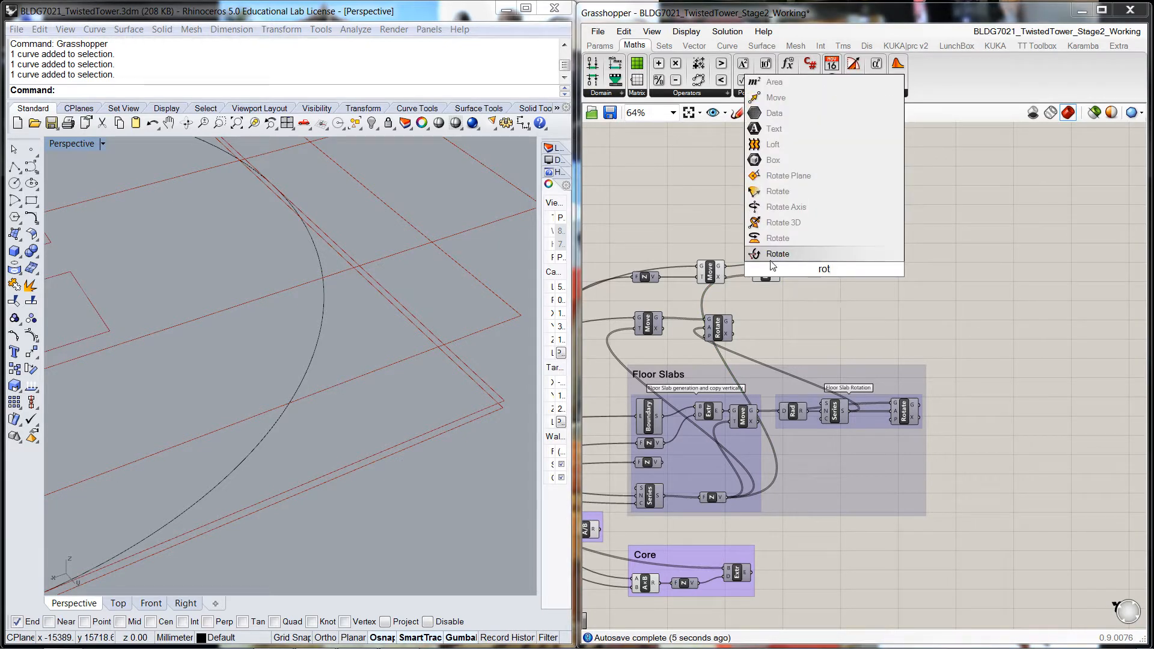
left_click(784, 255)
mouse_move(827, 272)
left_mouse_down()
mouse_move(794, 265)
mouse_move(815, 268)
left_mouse_up()
left_click(800, 349)
left_click_drag(829, 277, 826, 271)
left_click(823, 323)
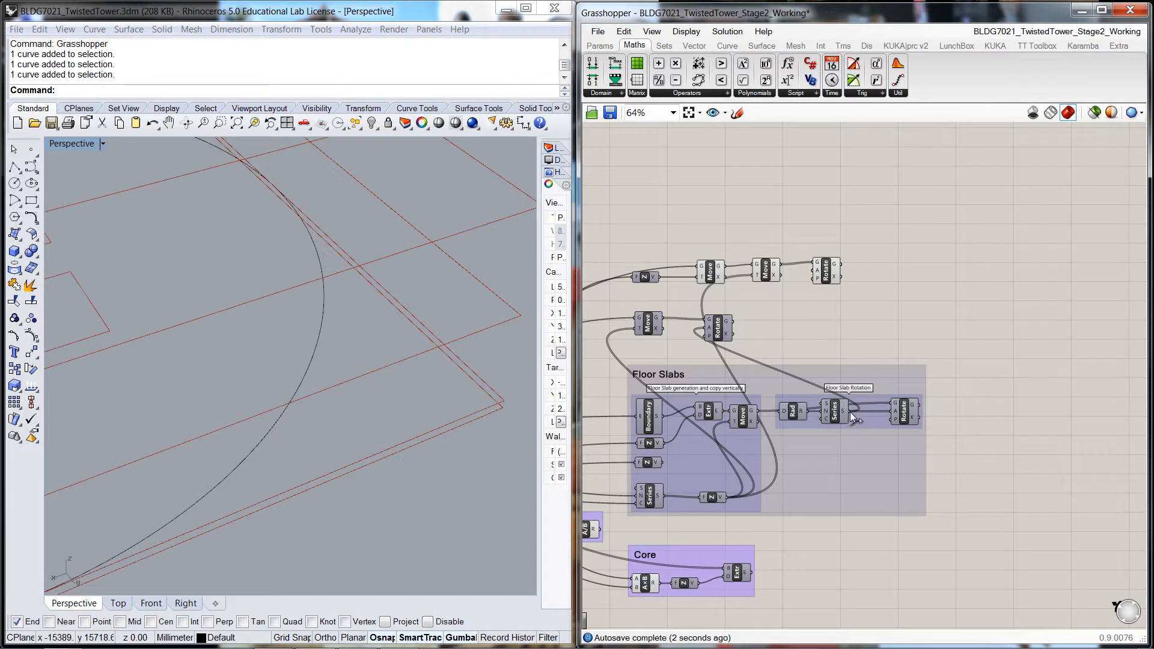
left_click_drag(848, 411, 823, 280)
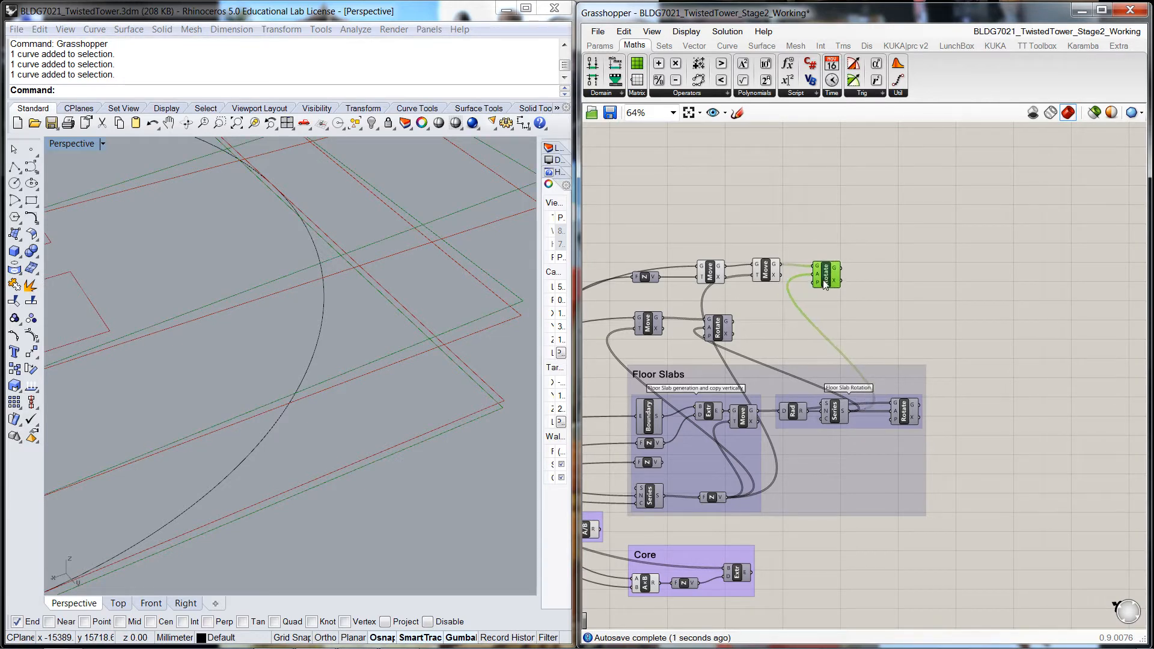
Line up the Rotate component at the end of the top row with the Move components beside it
left_click(868, 324)
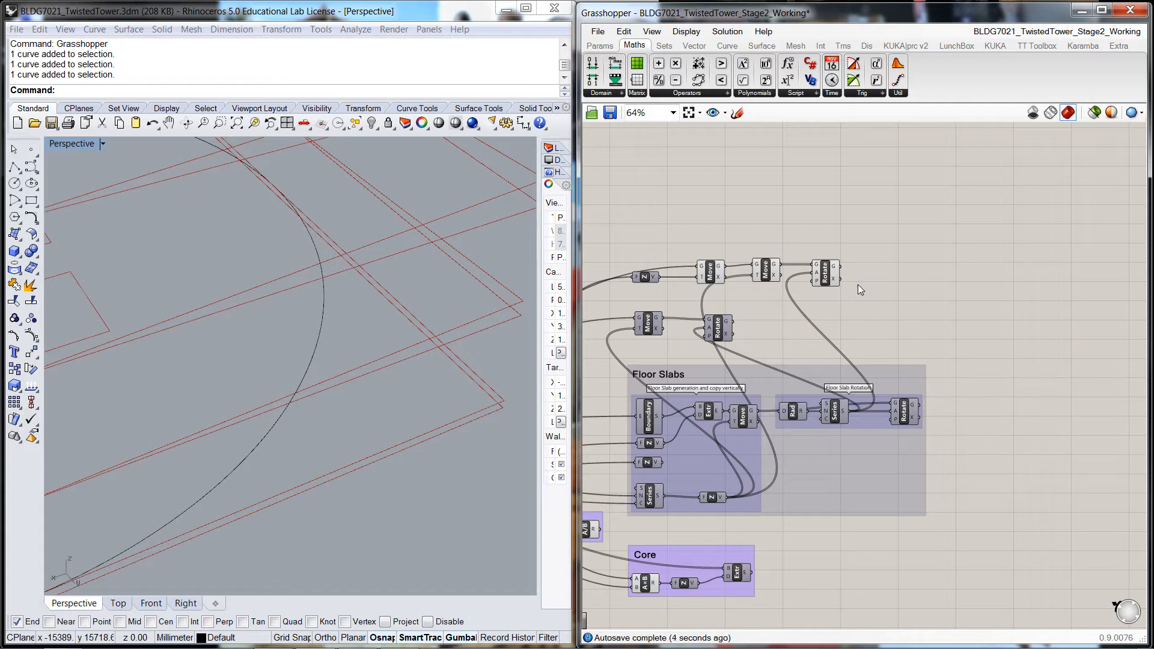
left_click_drag(825, 278, 820, 276)
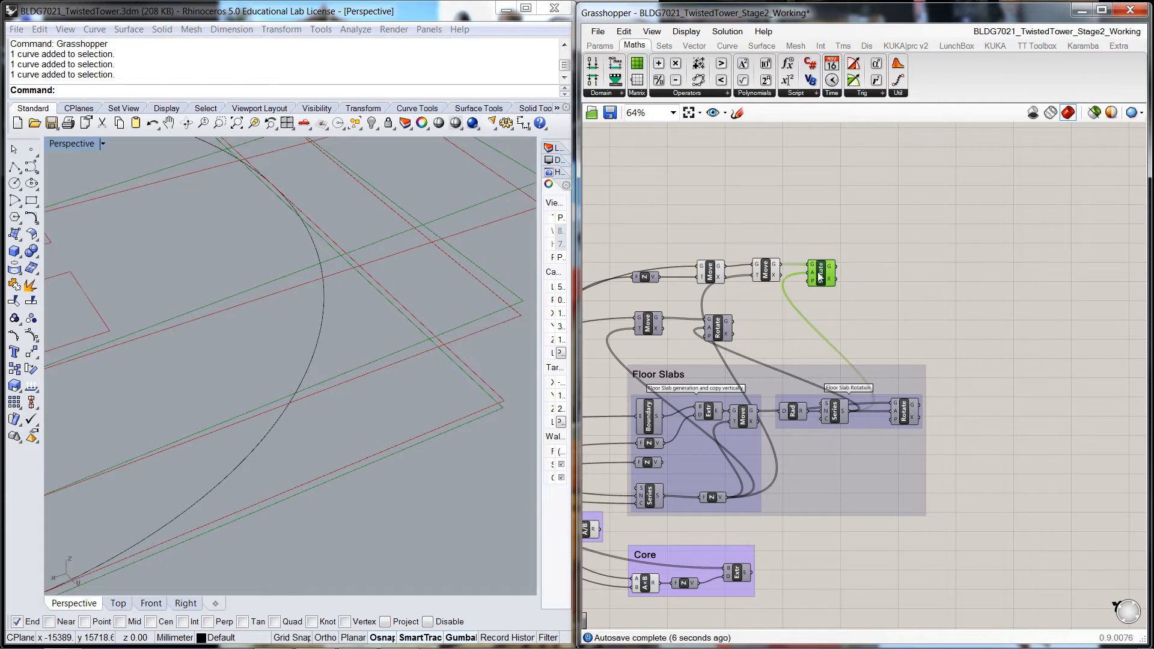
left_click(764, 312)
Turn off the preview of both Move components in the top row
left_click(465, 464)
scroll(463, 456, "down", 14)
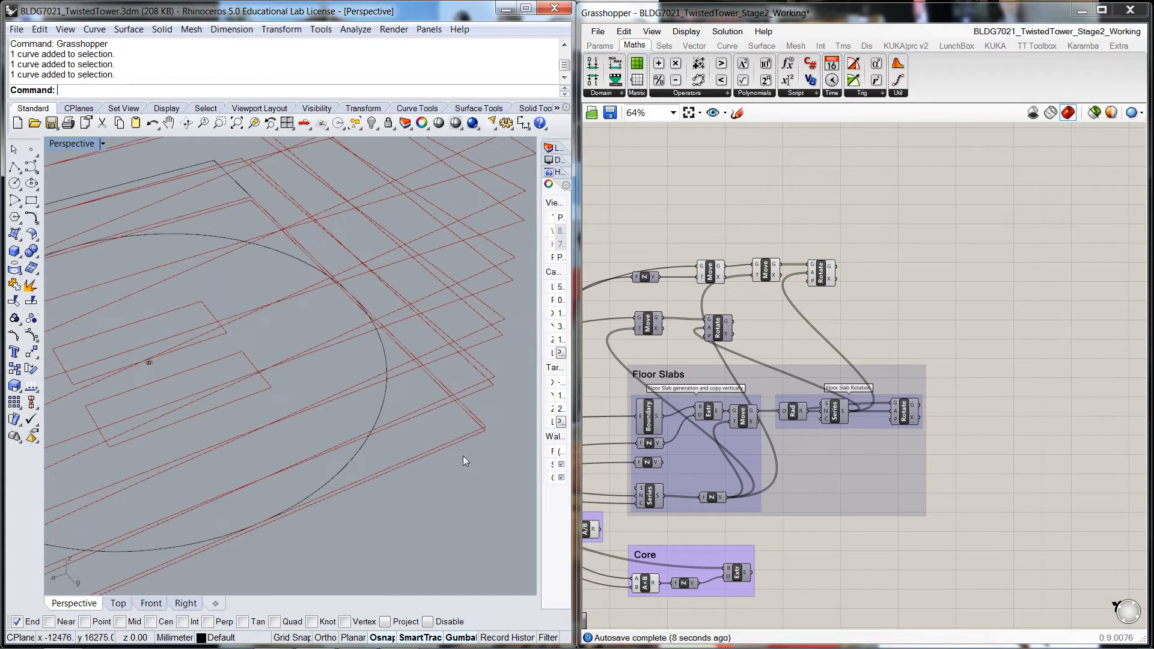
scroll(460, 455, "down", 3)
left_click(763, 270)
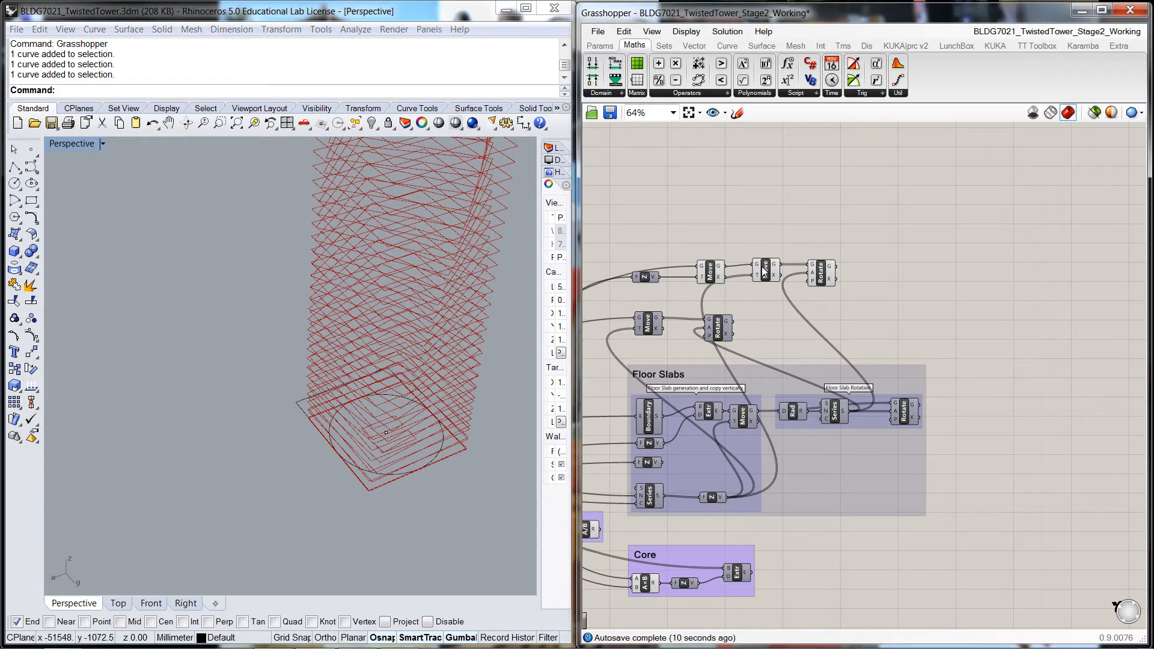
right_click(763, 270)
left_click(788, 291)
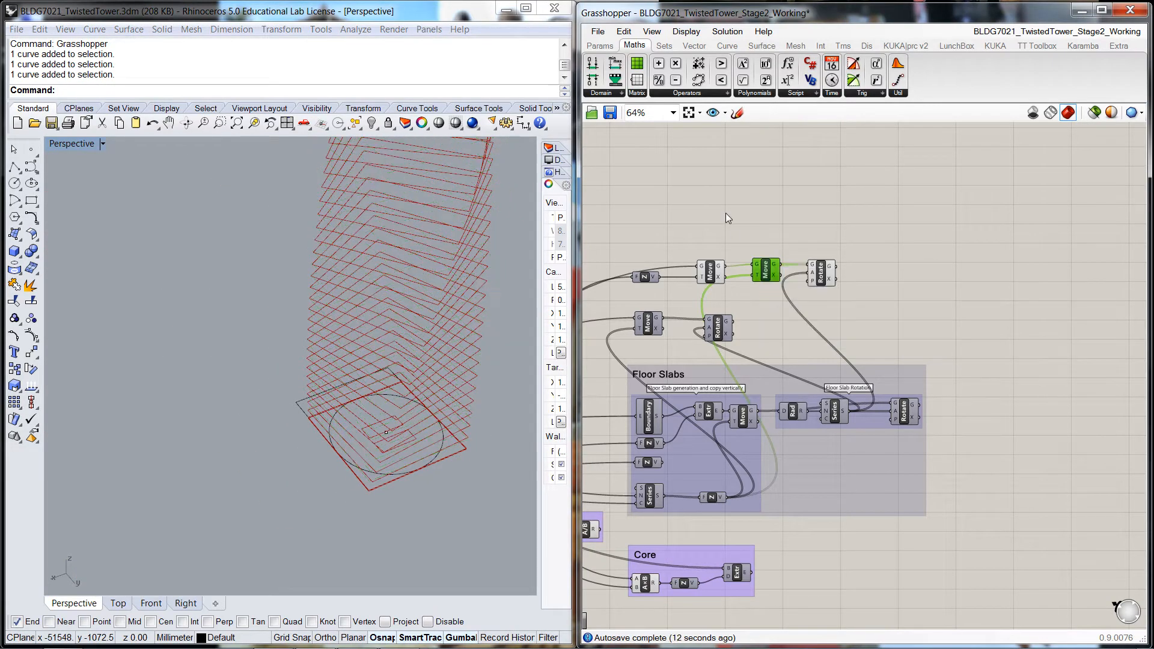
left_click(713, 275)
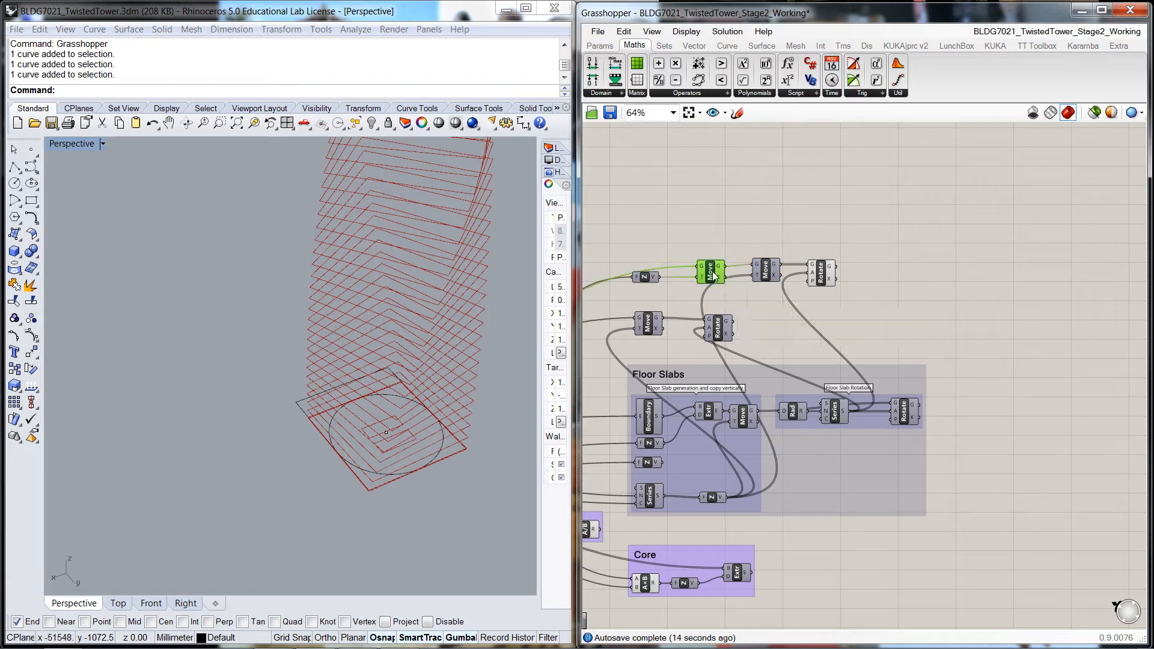
right_click(713, 274)
left_click(749, 297)
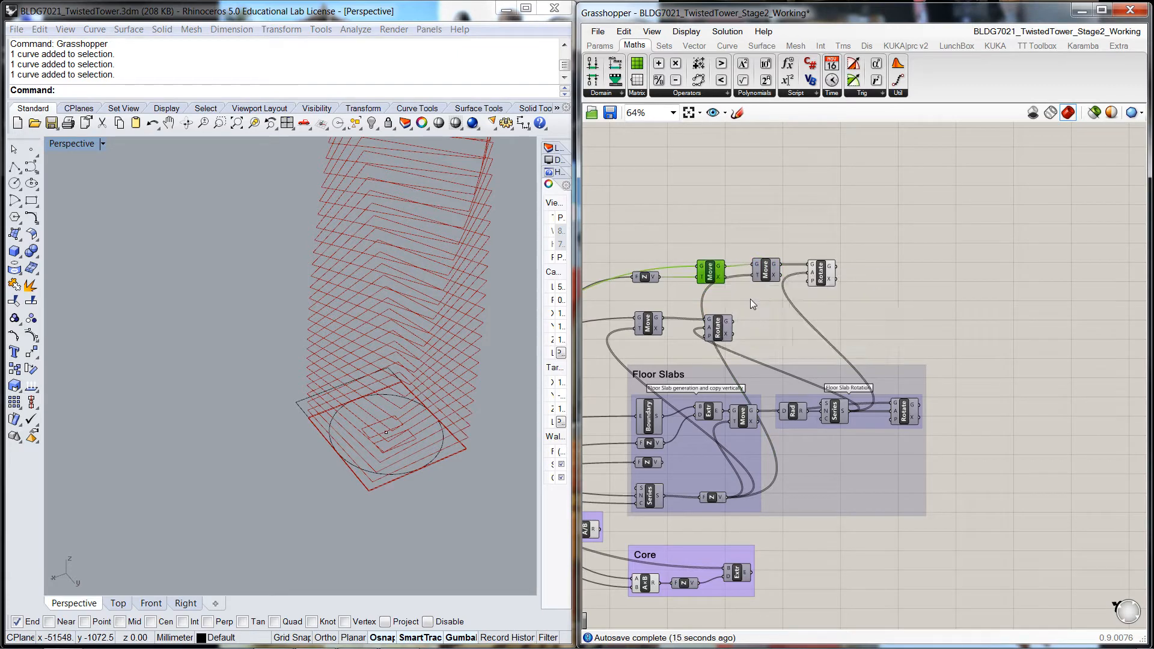
Turn on the preview of the lower row's Rotate component and inspect the paired floor outlines up the tower and at its base
left_click(720, 334)
right_click(721, 335)
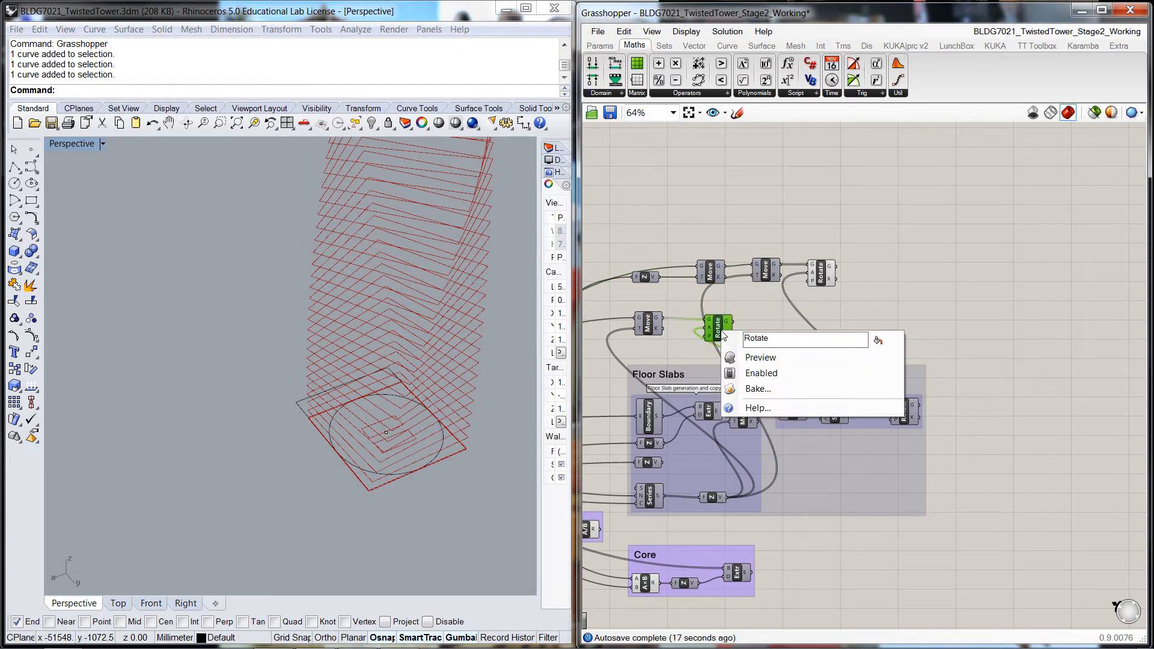
left_click(746, 357)
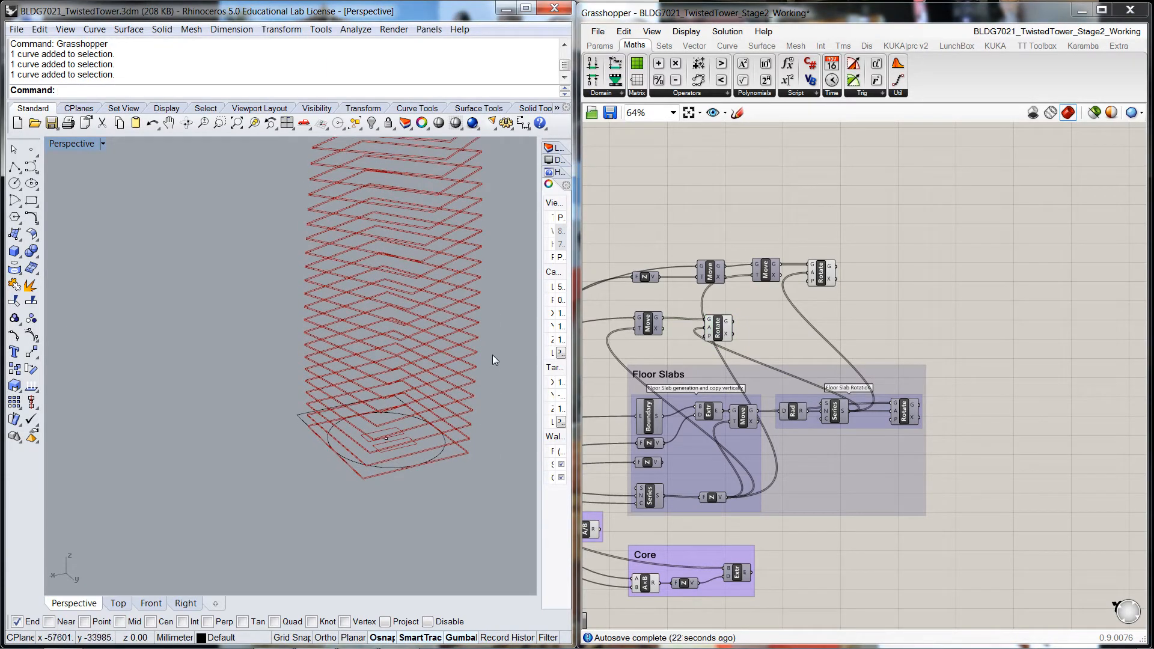
right_click_drag(496, 326, 480, 438, "shift")
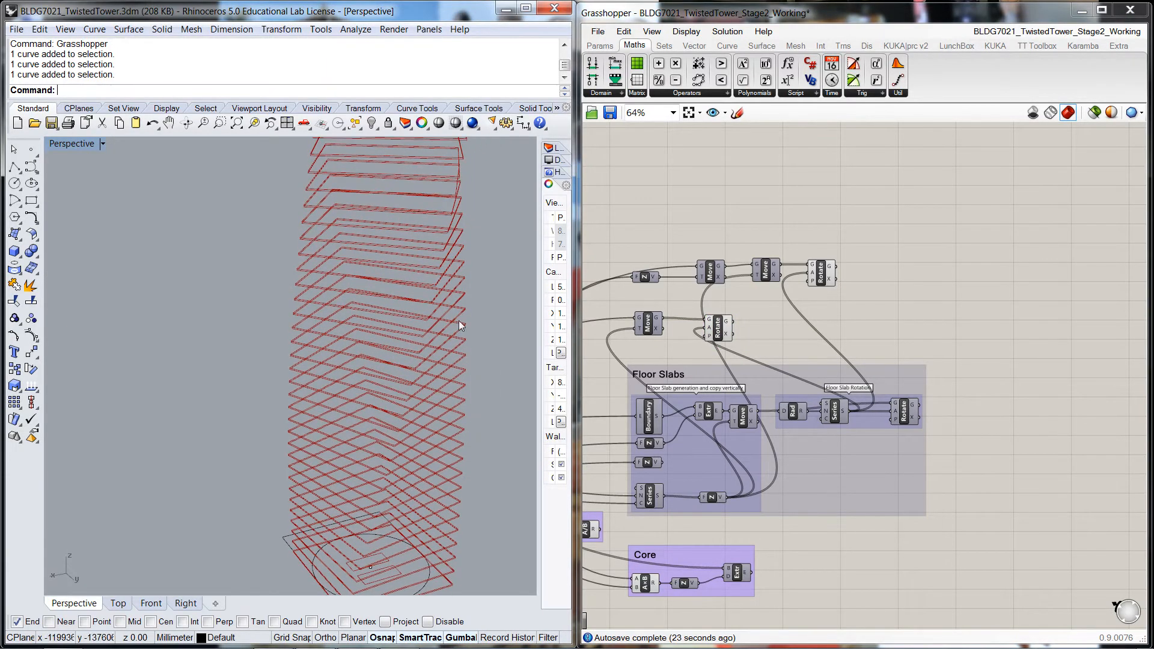
right_click_drag(485, 309, 400, 347)
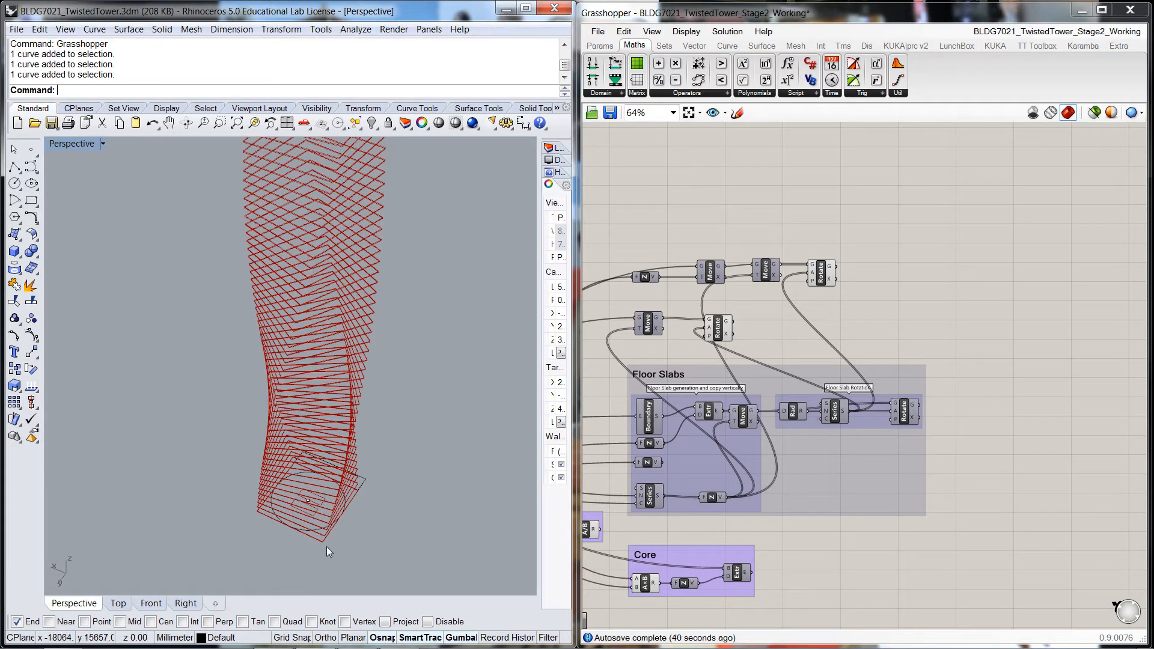
scroll(321, 548, "up", 6)
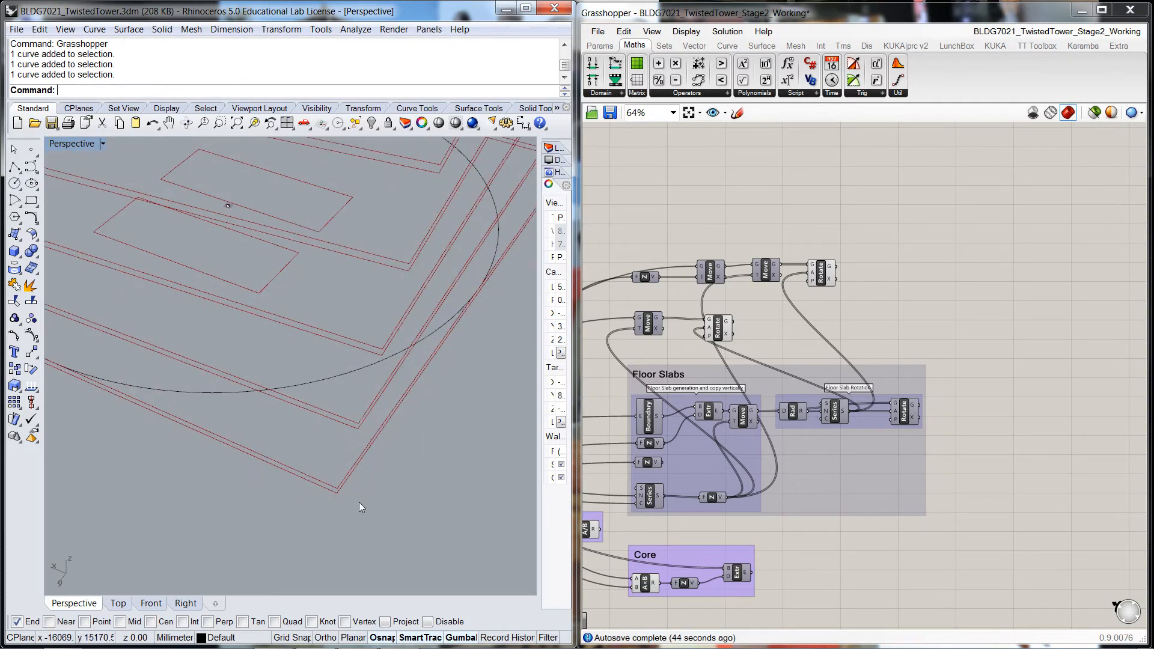
scroll(359, 507, "down", 6)
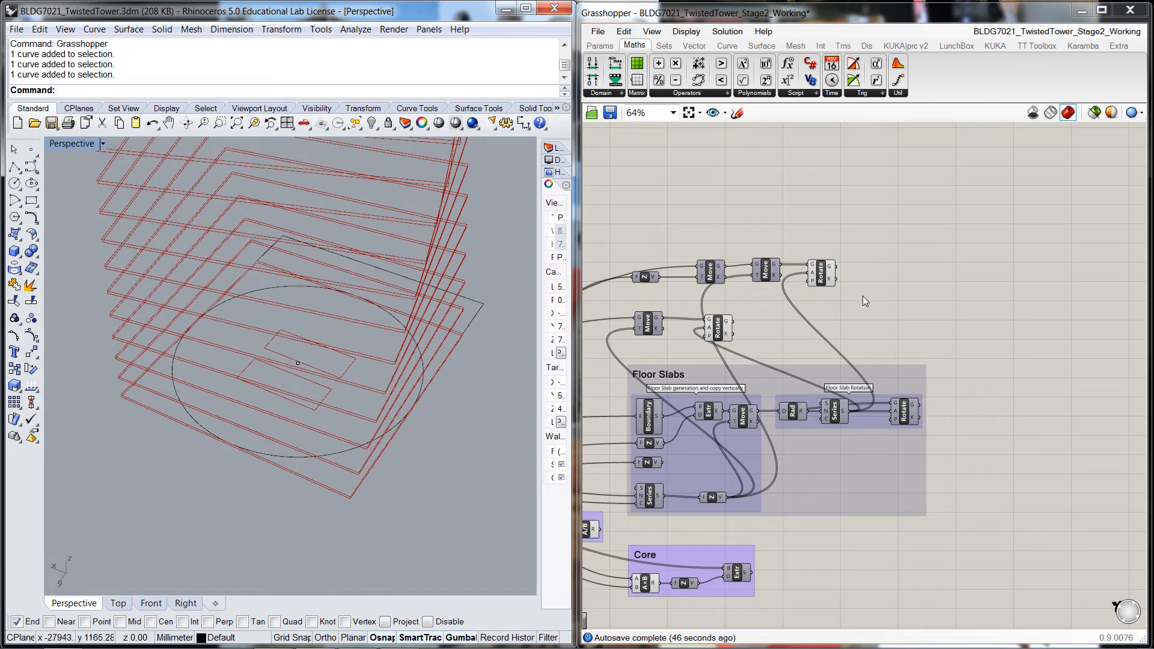
Add a Cull Index component after the top-row Rotate and feed that Rotate's geometry output into its list input
double_click(886, 291)
type("cu")
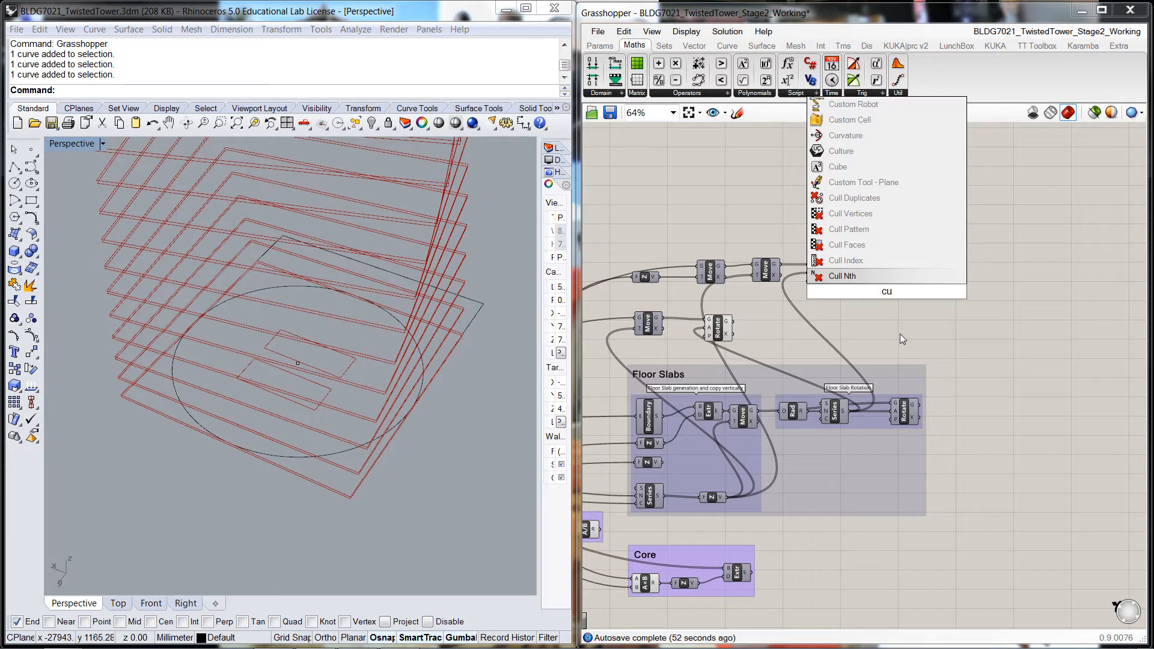
type("ll")
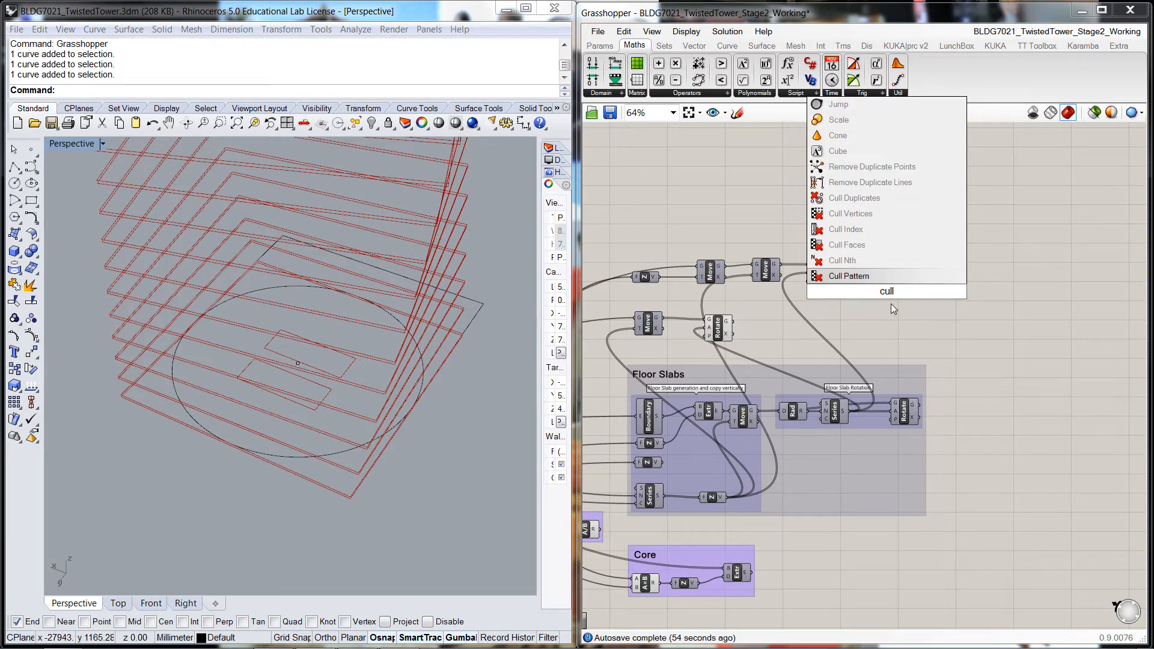
left_click(845, 229)
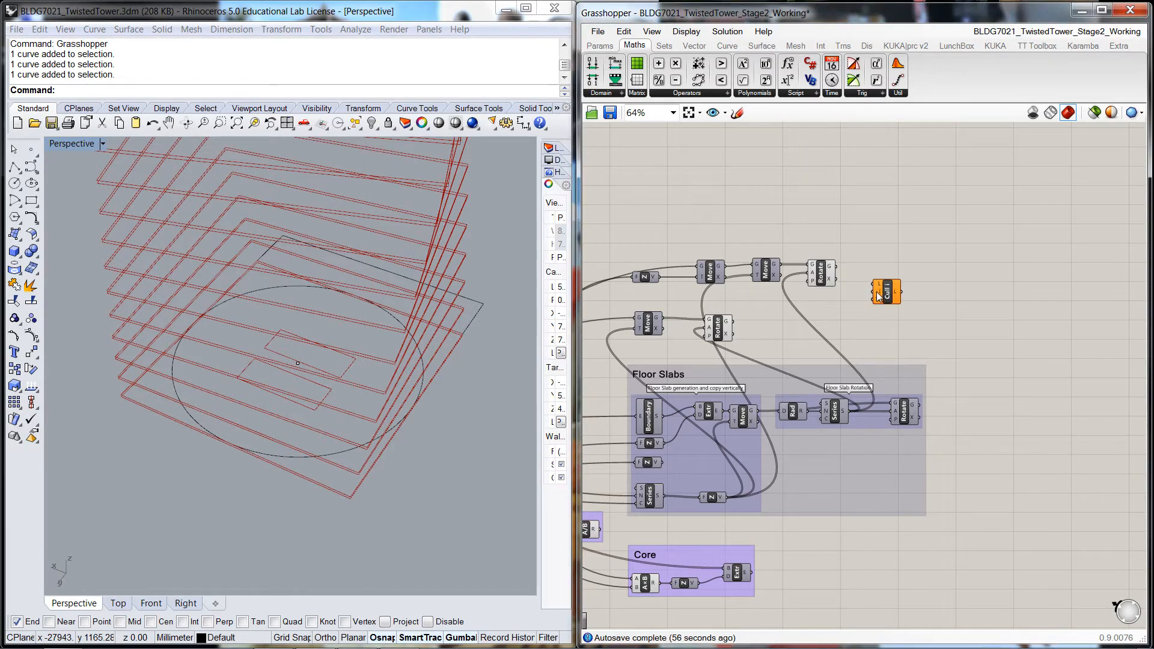
mouse_move(879, 295)
left_click_drag(879, 295, 868, 286)
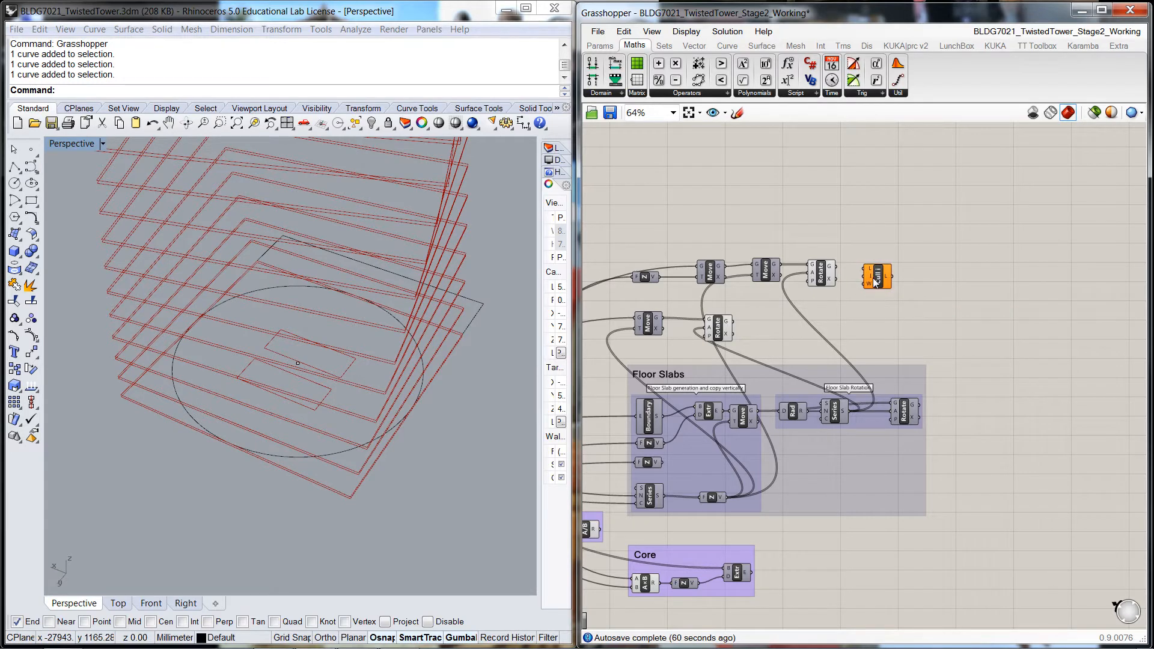
scroll(872, 280, "up", 3)
left_click_drag(817, 259, 886, 298)
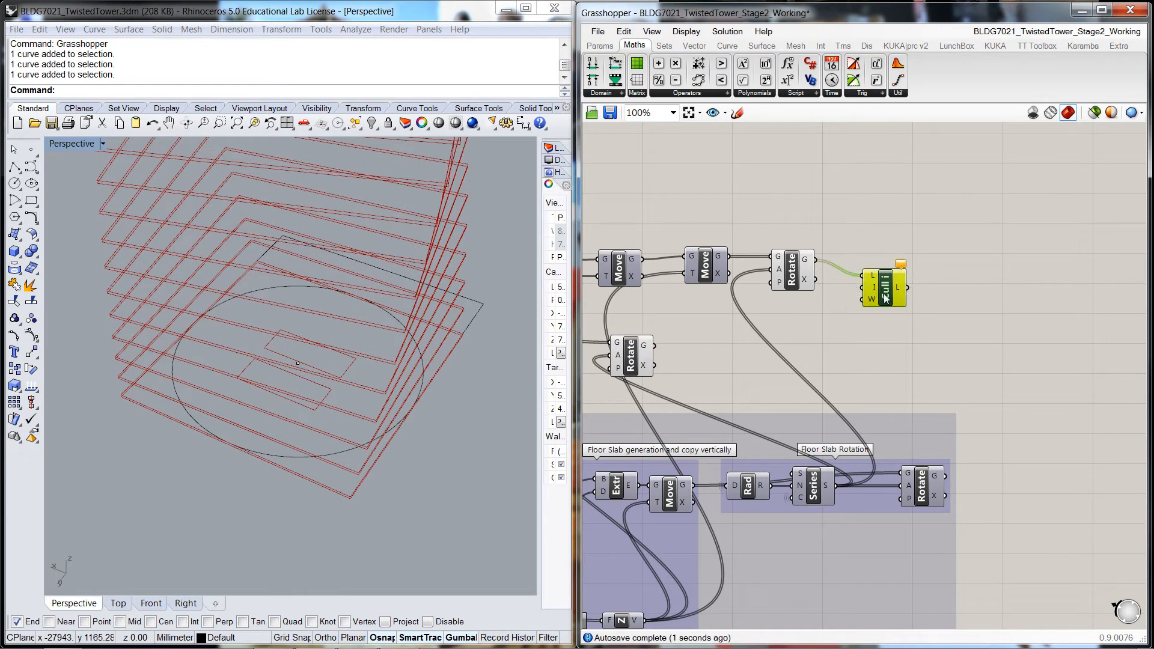
Set the Cull Index component's indices input to the integer 0
left_click(876, 337)
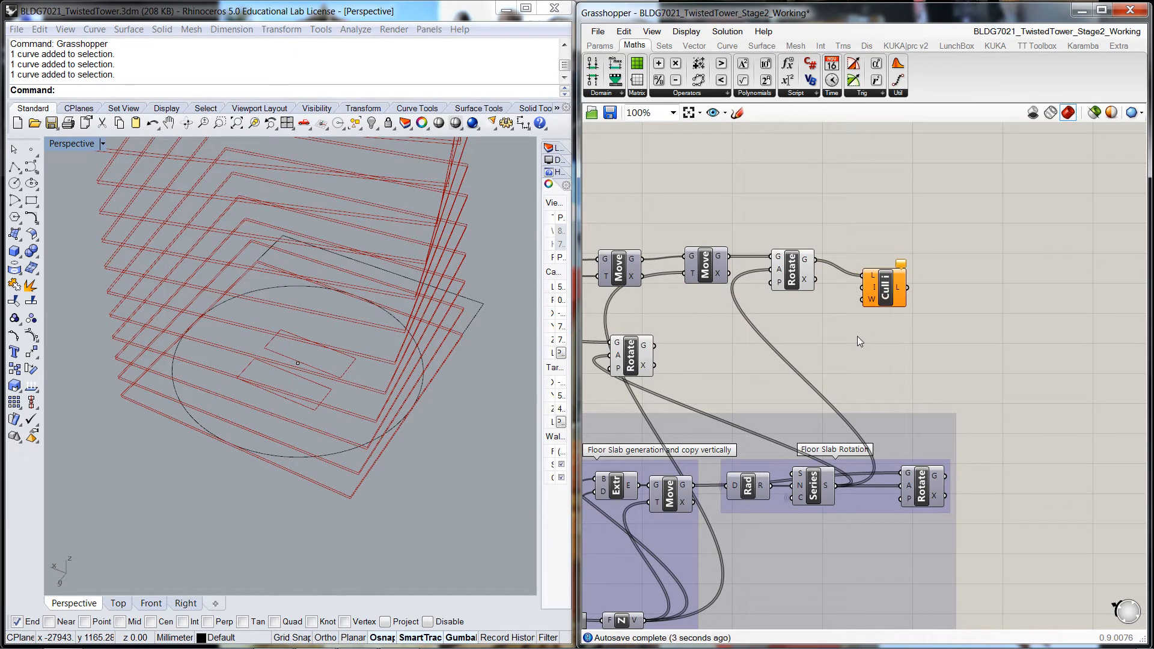
left_click(871, 286)
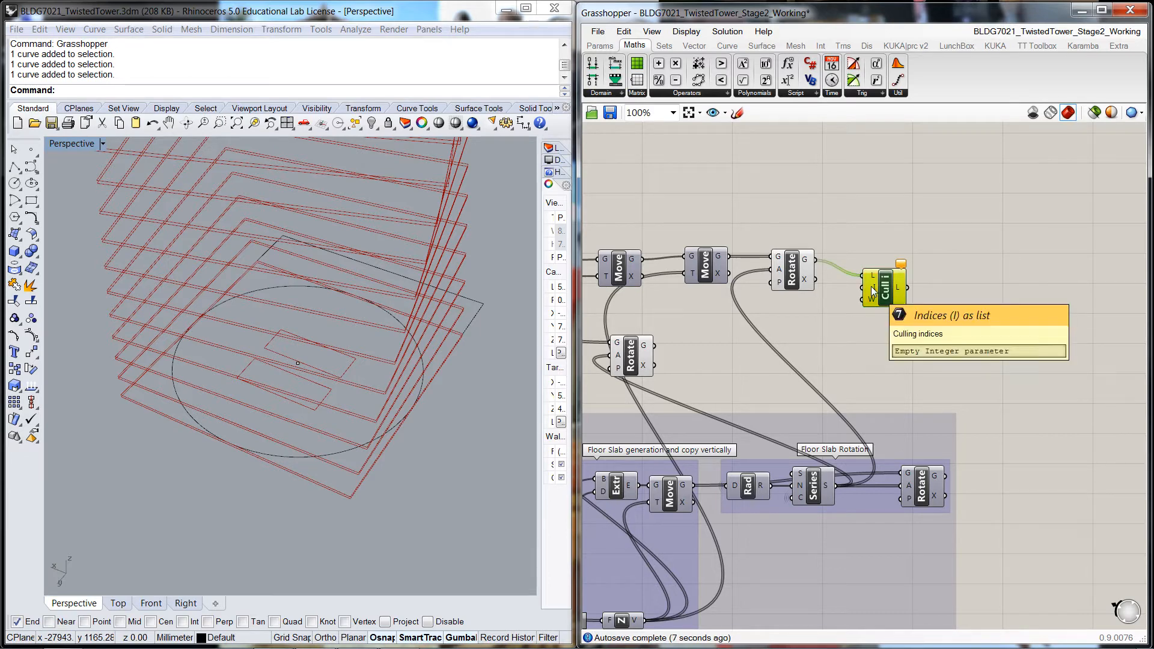
right_click(871, 286)
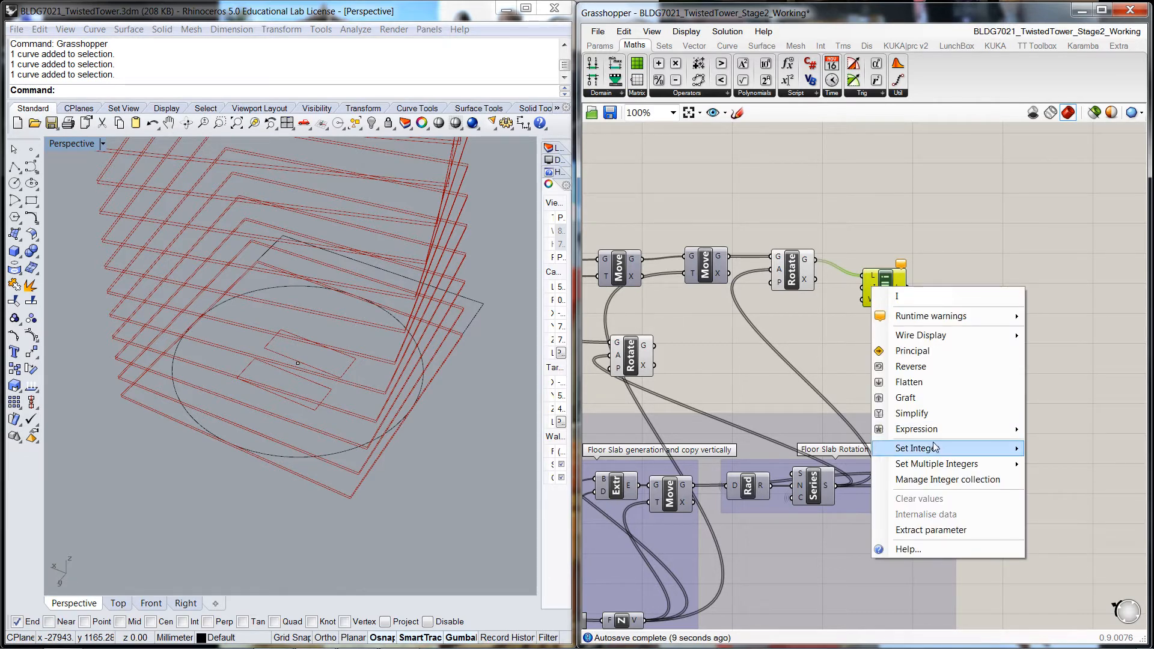
mouse_move(881, 454)
left_click(840, 455)
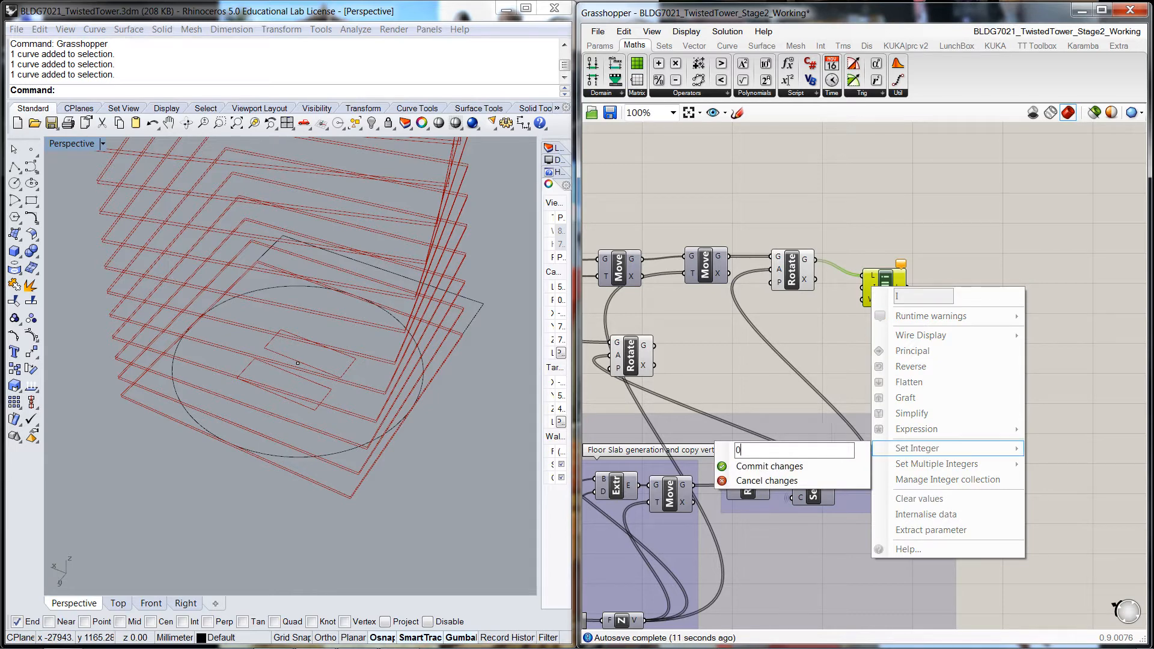
type("0")
left_click(766, 467)
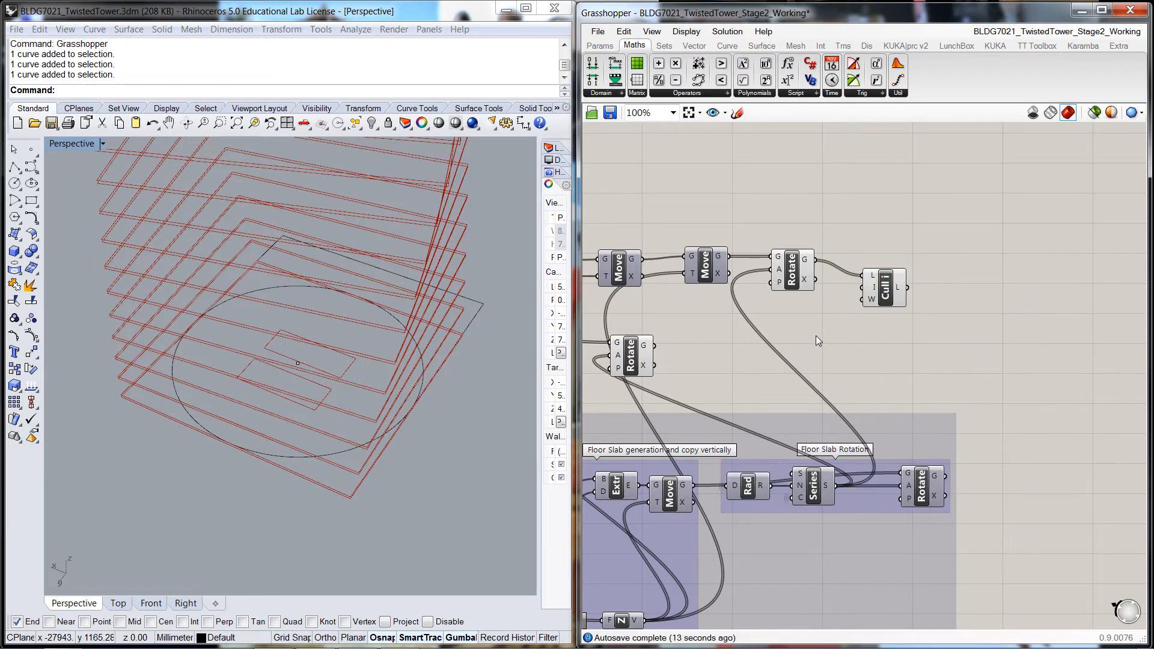
Move the Cull Index component closer to the top-row Rotate
right_click_drag(823, 343, 814, 335)
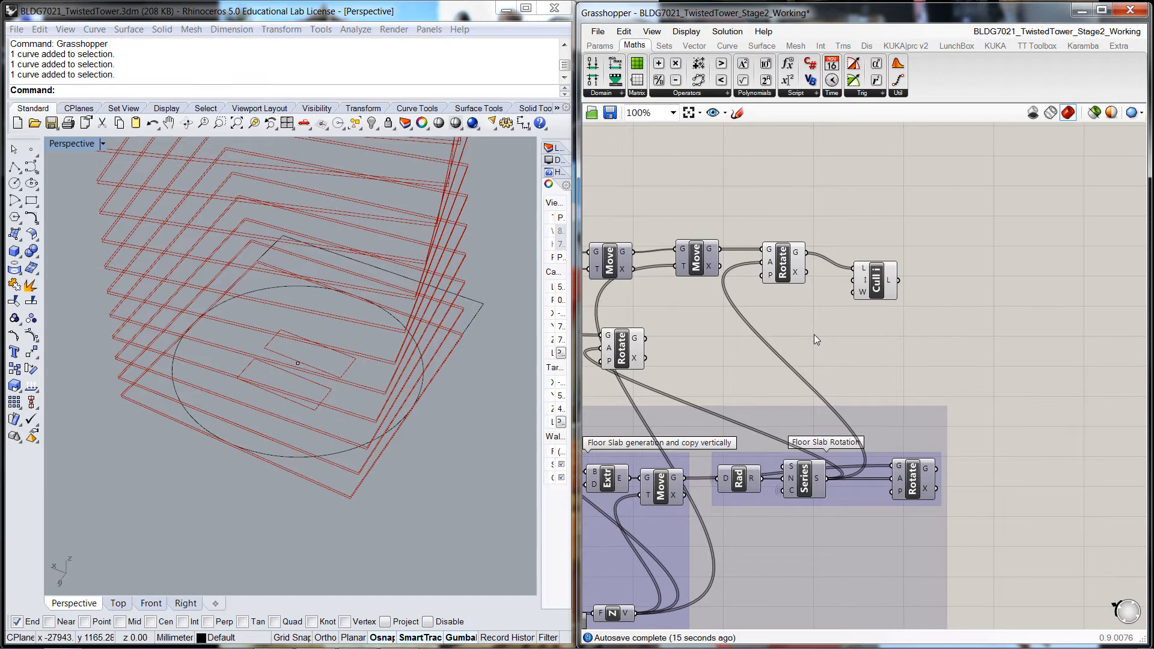
left_click_drag(877, 290, 858, 282)
left_click(871, 317)
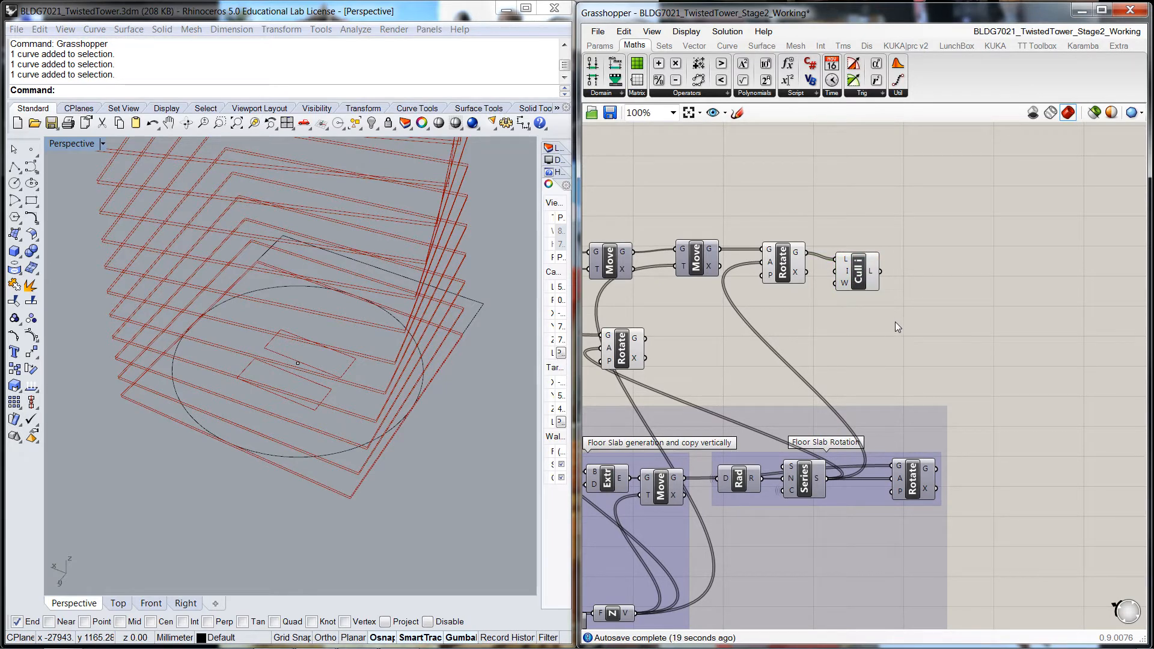
Highlight the outlines of the lower Rotate, the top-row Rotate and the Cull Index in turn to compare the sets
right_click_drag(896, 322, 868, 308)
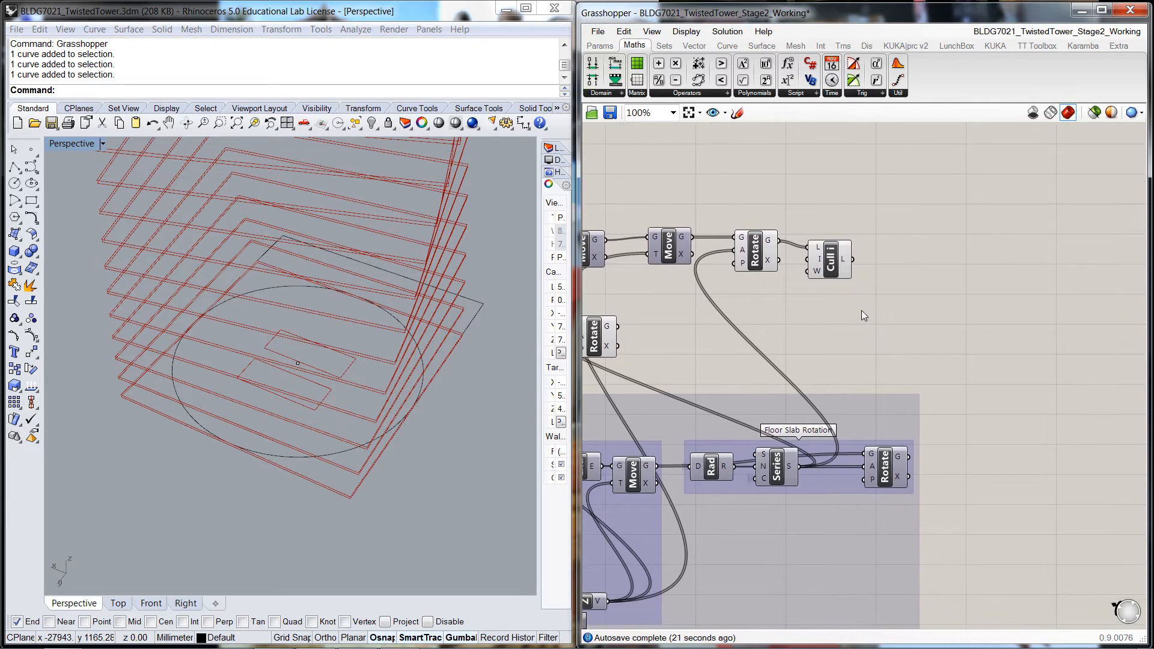
left_click_drag(608, 334, 617, 332)
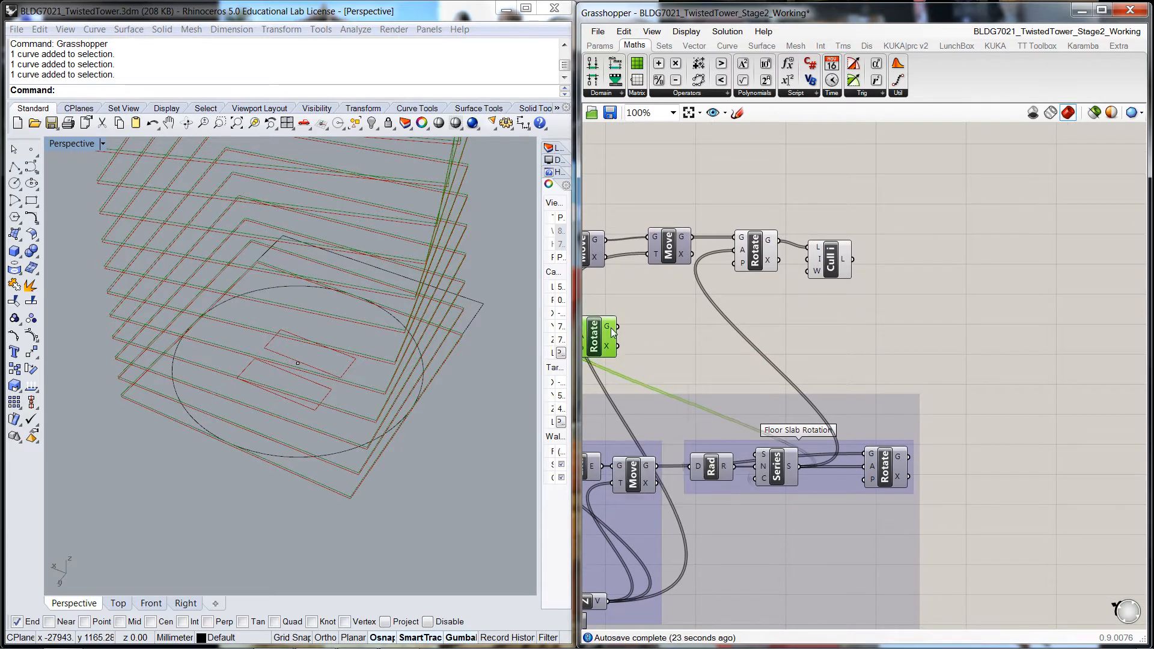
left_click(650, 324)
right_click_drag(651, 323, 694, 316)
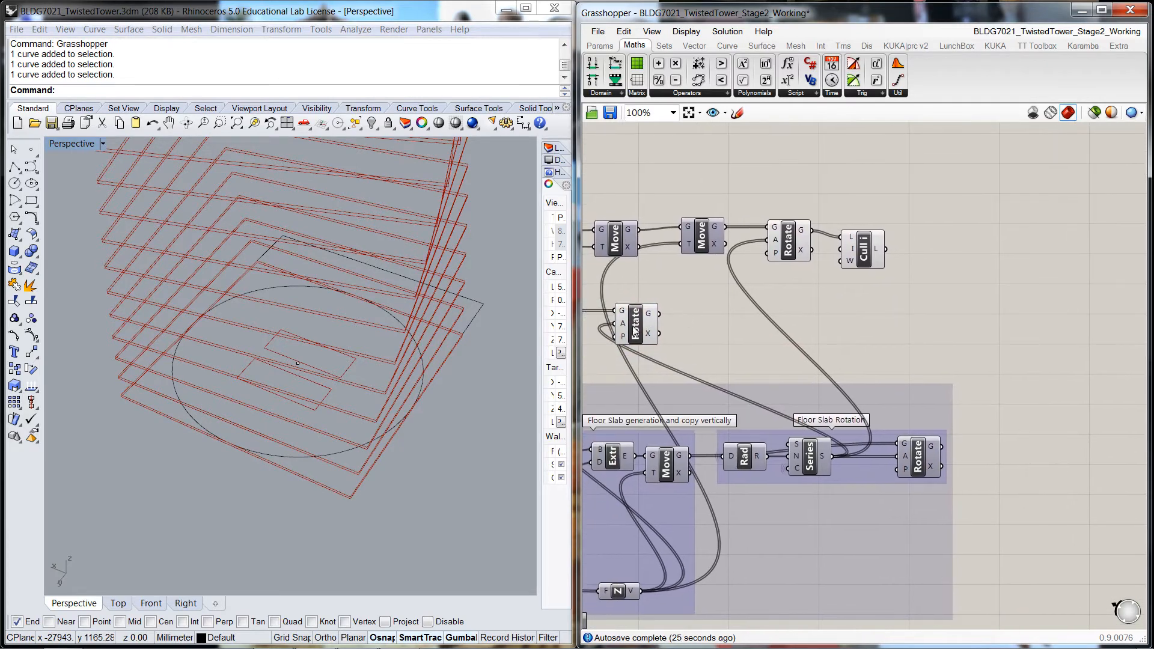
left_click(639, 332)
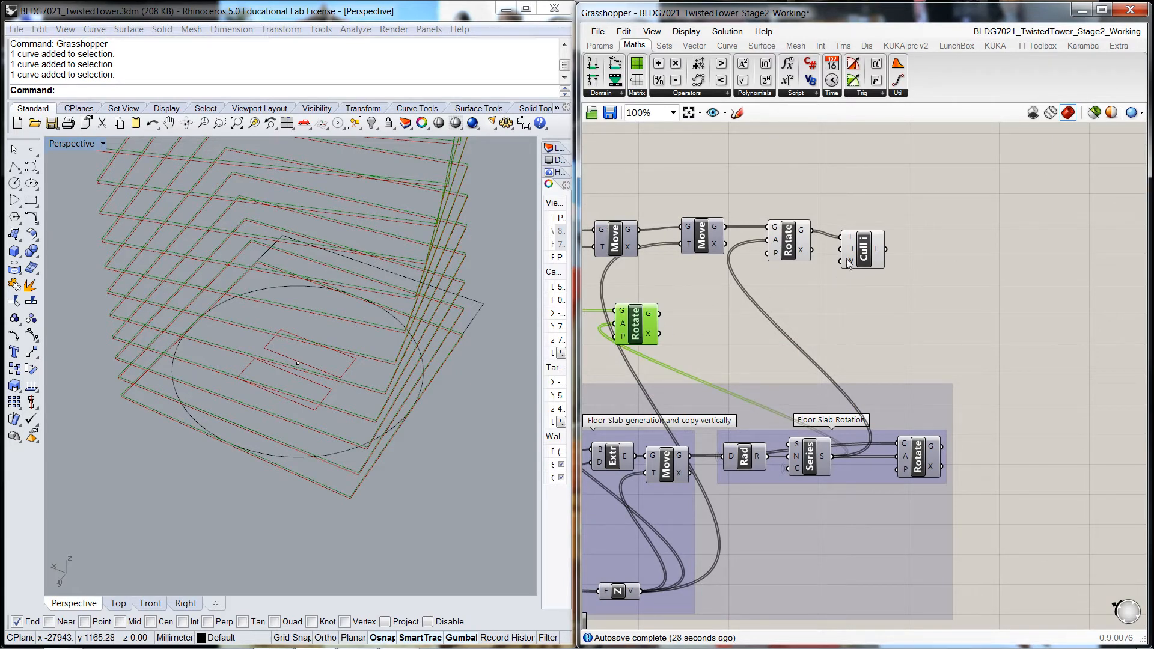
left_click(793, 252)
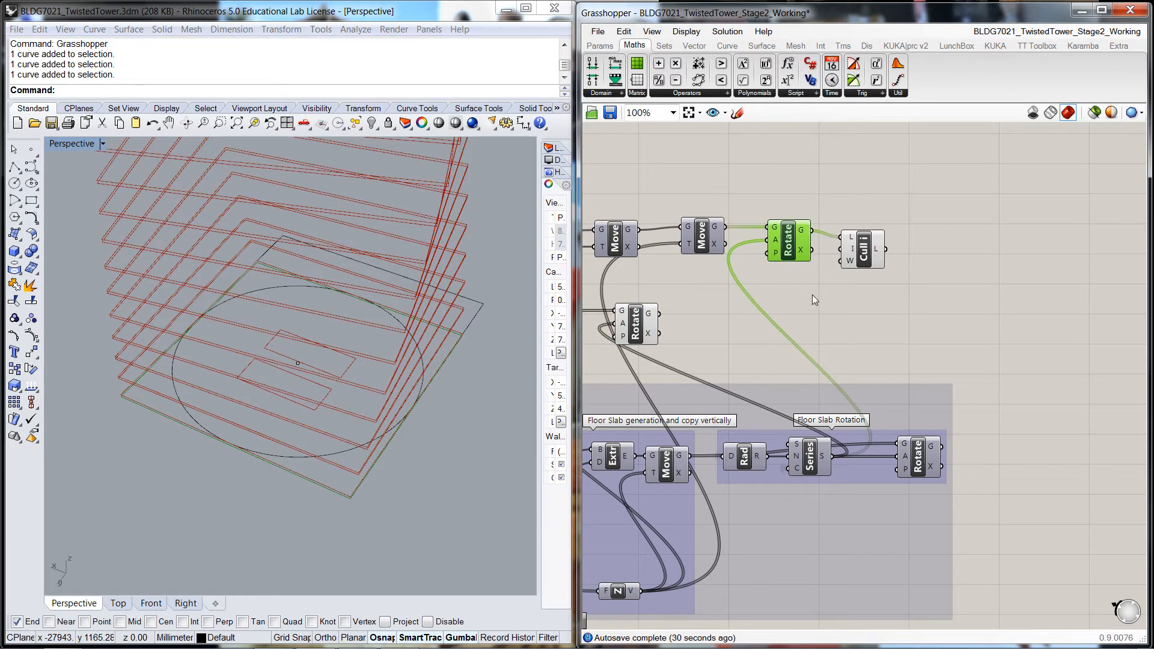
left_click(864, 253)
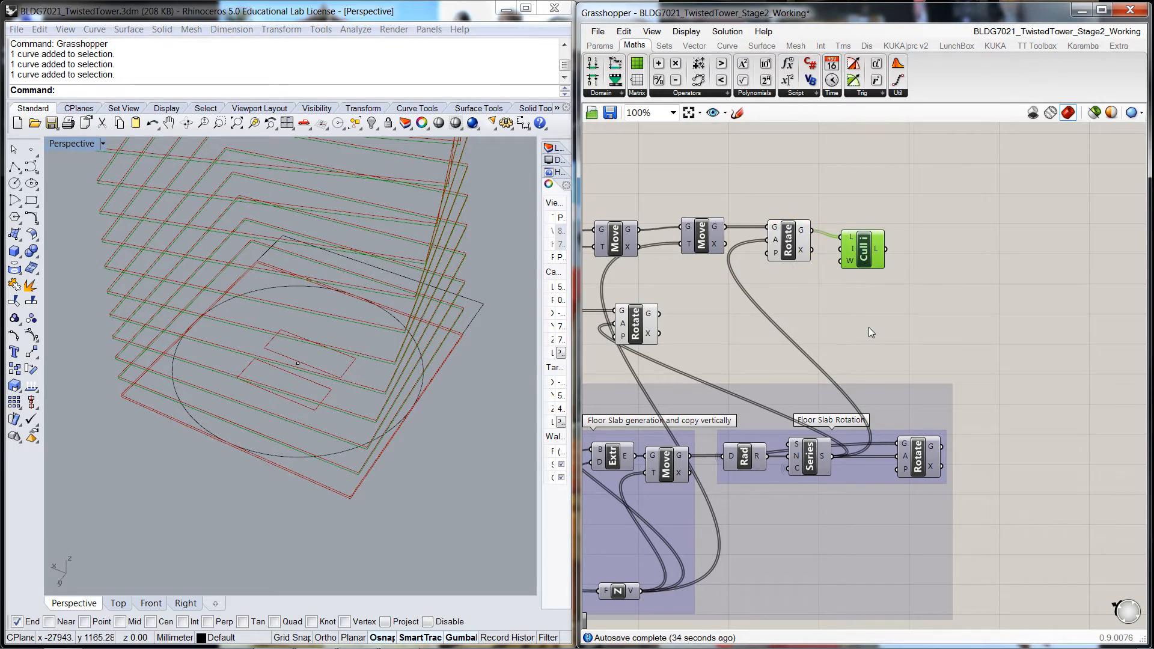
Examine at the tower's base corner how the lower Rotate's outlines pair with the culled outlines
right_click_drag(868, 327, 862, 315)
scroll(356, 506, "up", 6)
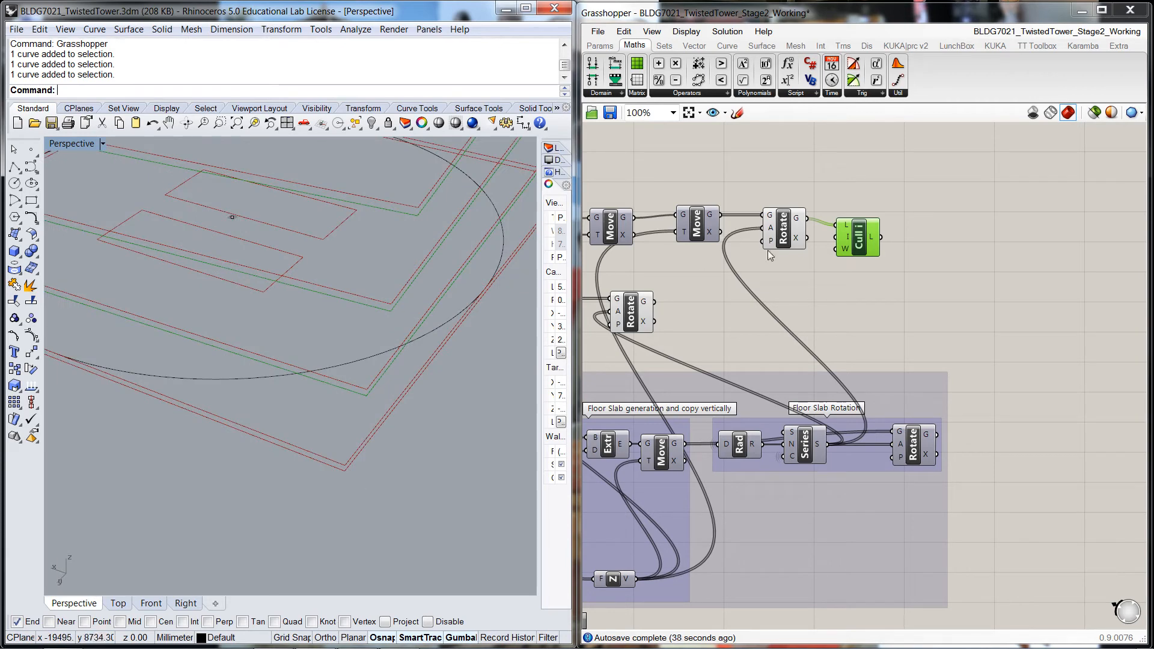
left_click(636, 313)
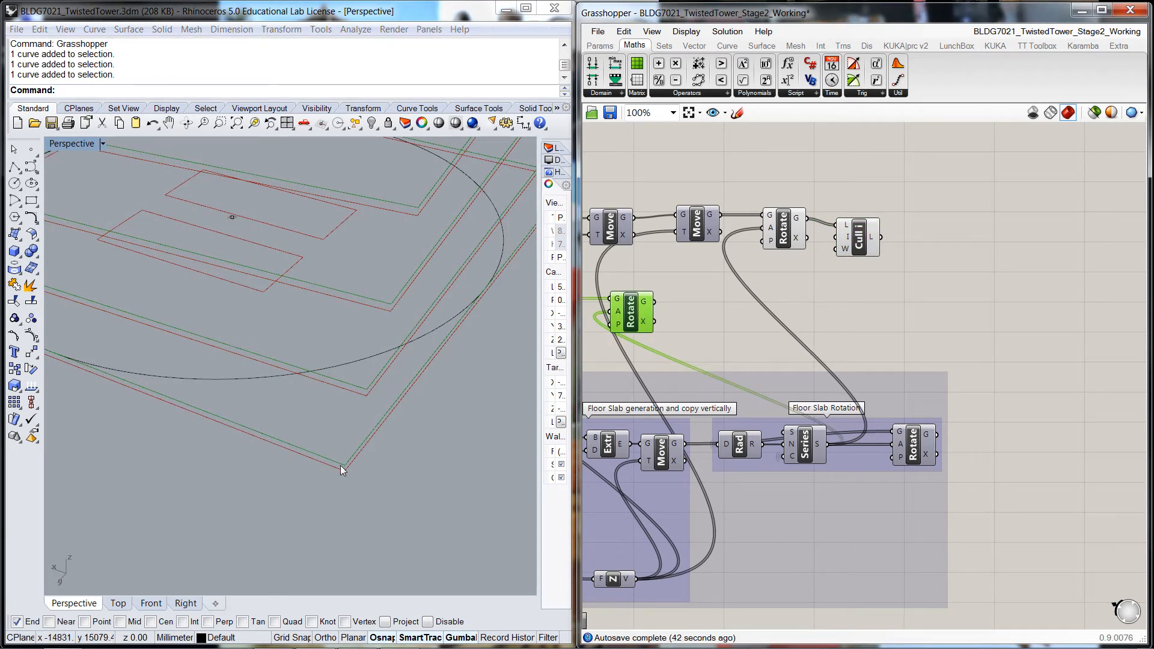
left_click(854, 250)
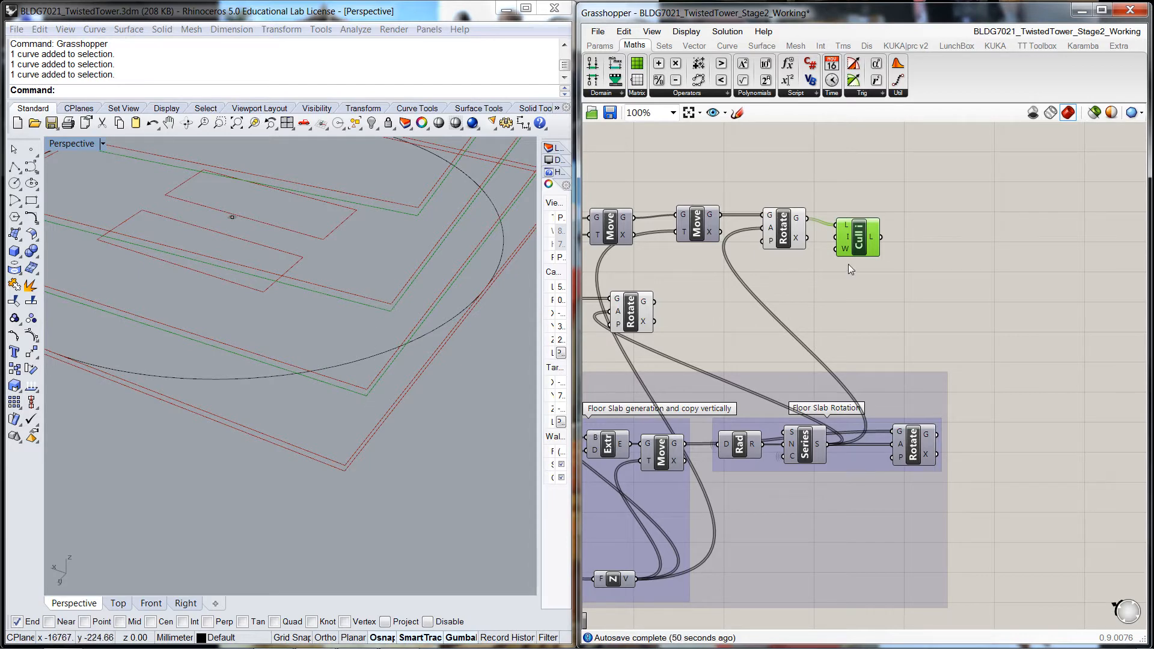
left_click(842, 281)
scroll(847, 295, "down", 2)
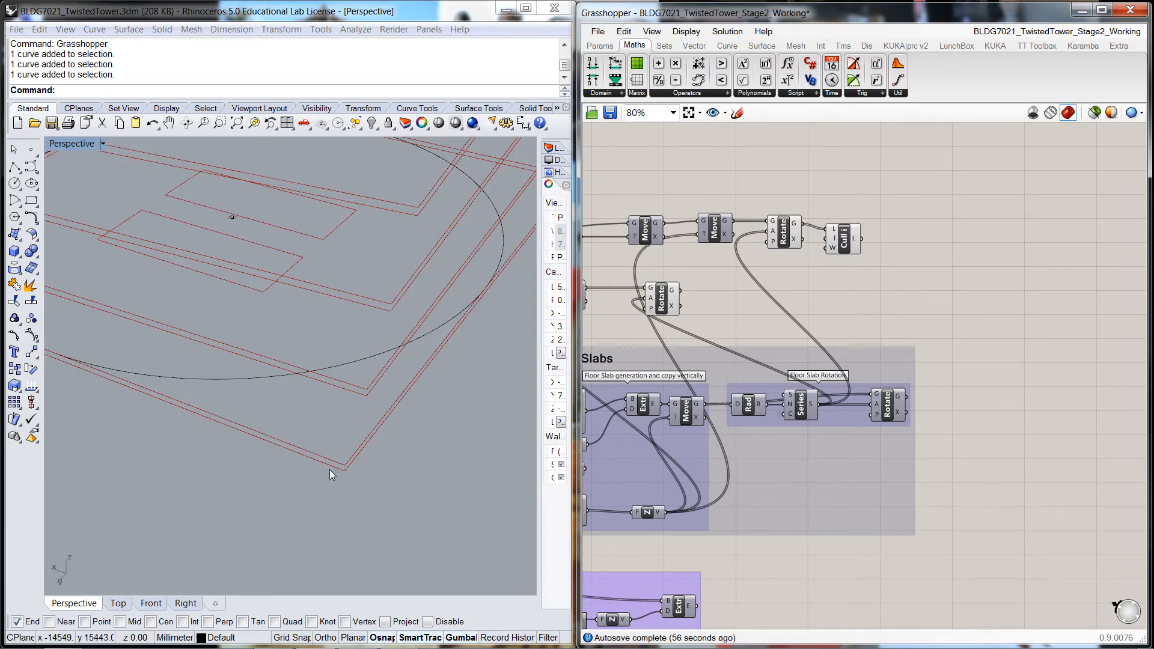
Add a Weave component to the open canvas area beyond the Cull Index component
scroll(452, 397, "down", 1)
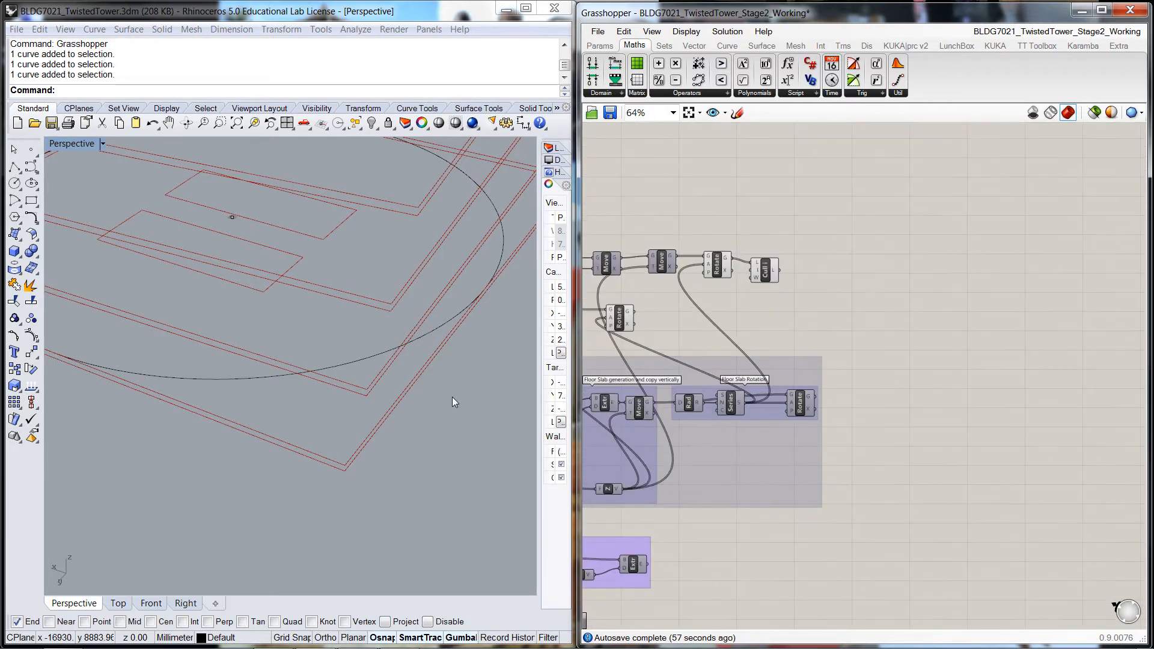
scroll(467, 386, "down", 1)
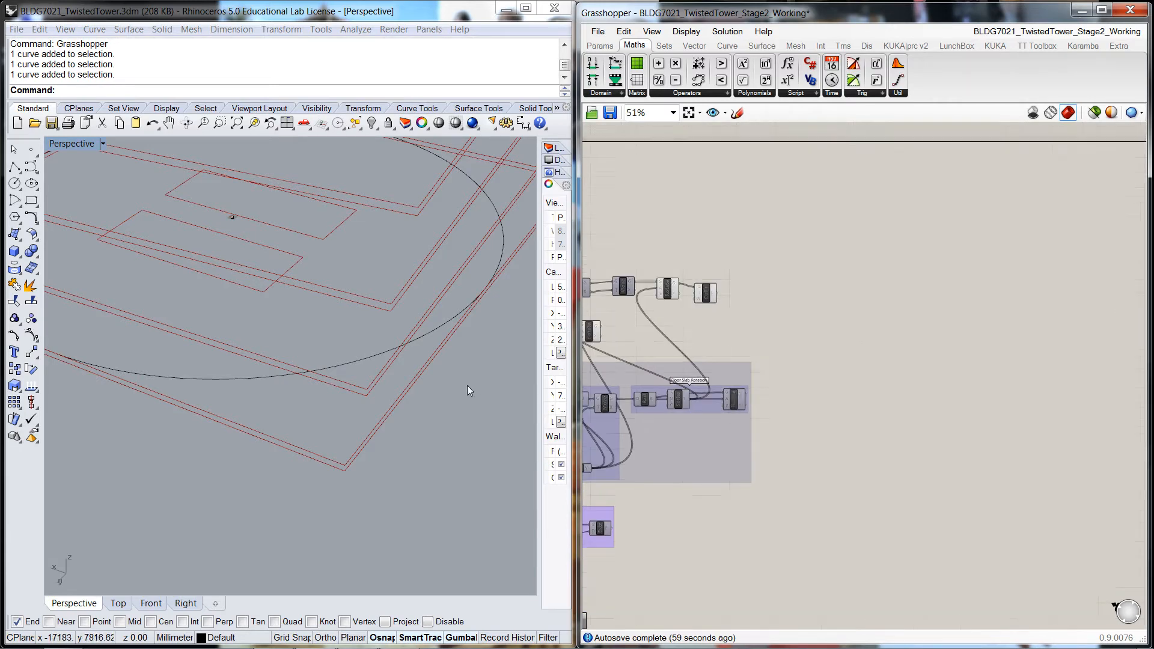
scroll(468, 385, "up", 1)
left_click(430, 380)
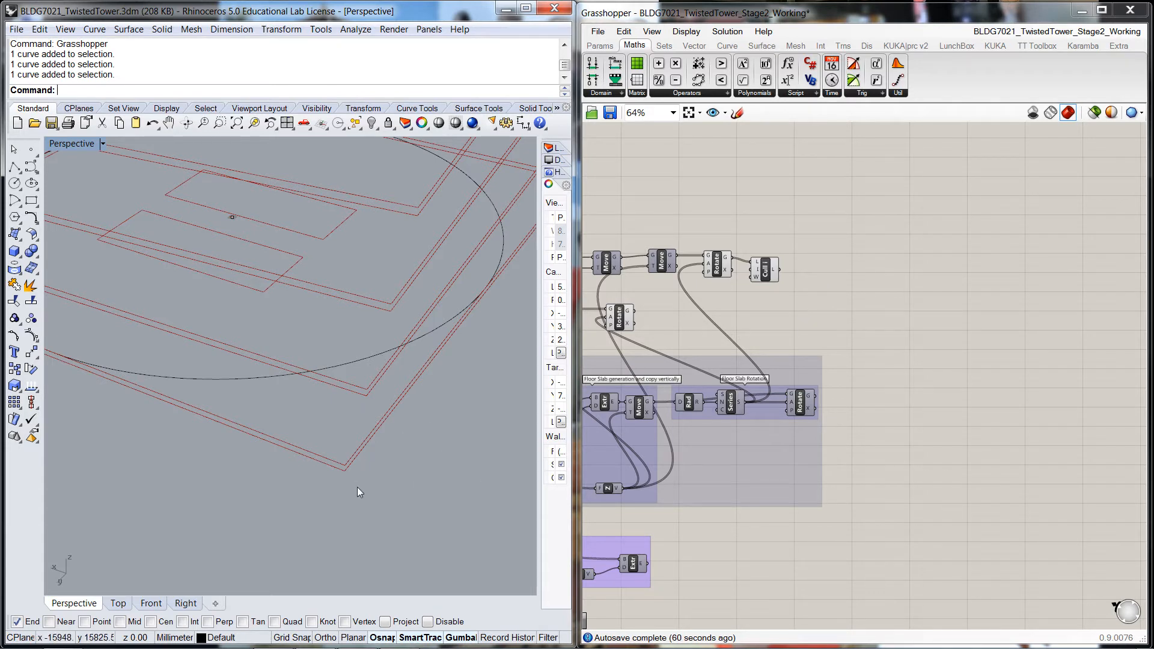
double_click(808, 303)
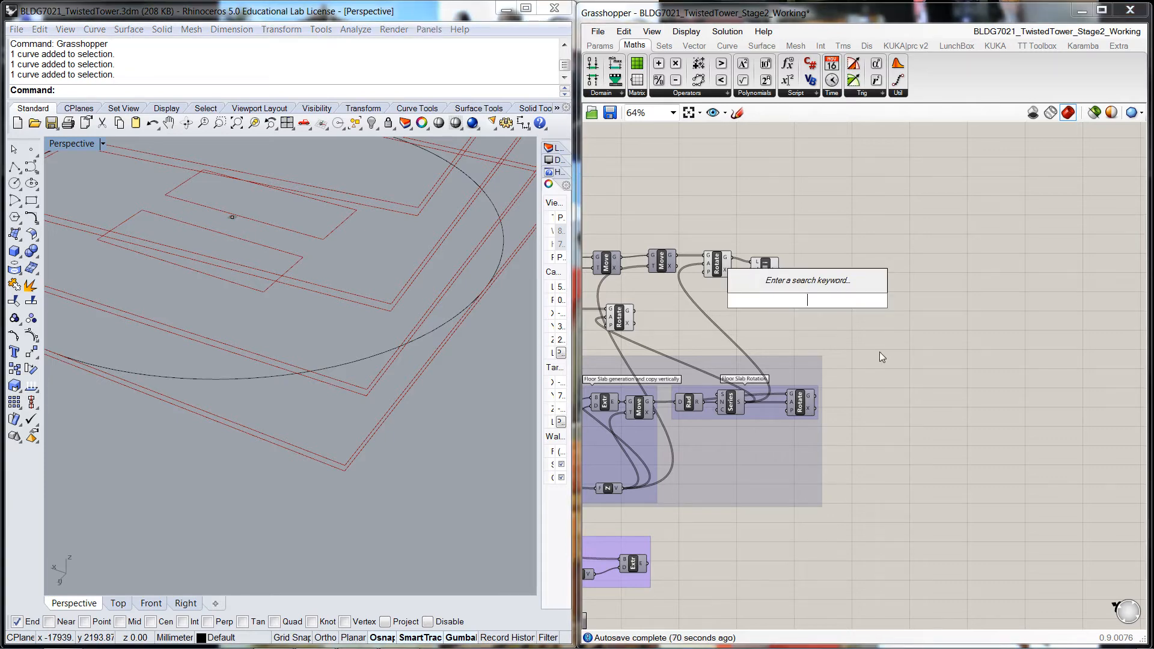
type("wea")
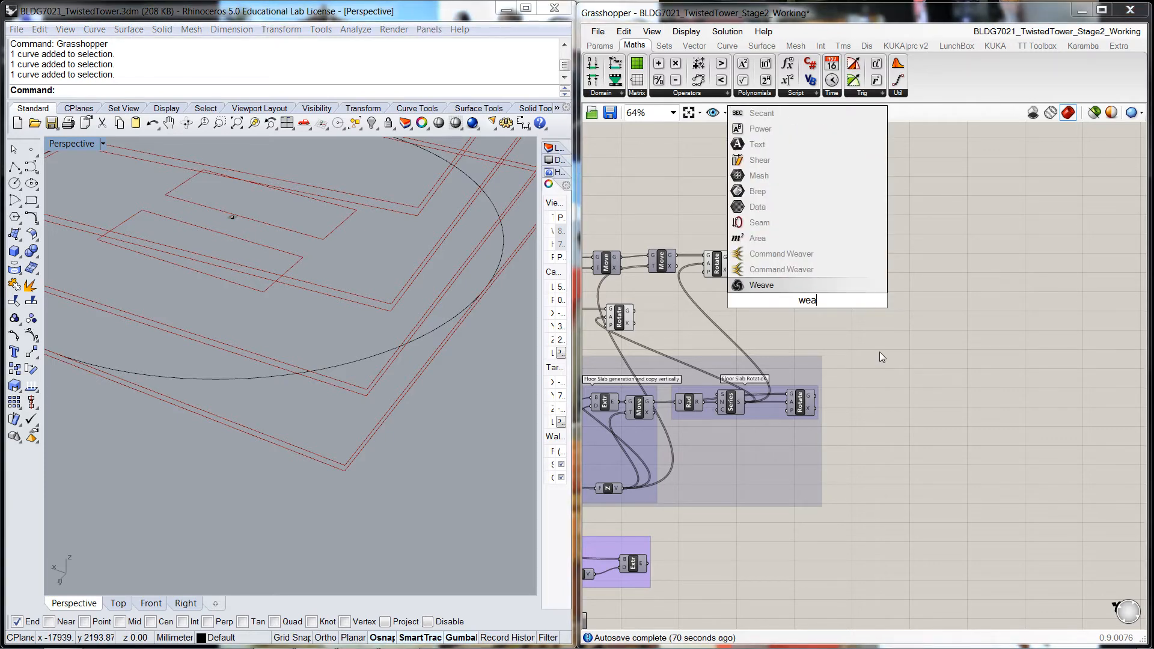
left_click(768, 286)
left_click_drag(878, 315, 912, 317)
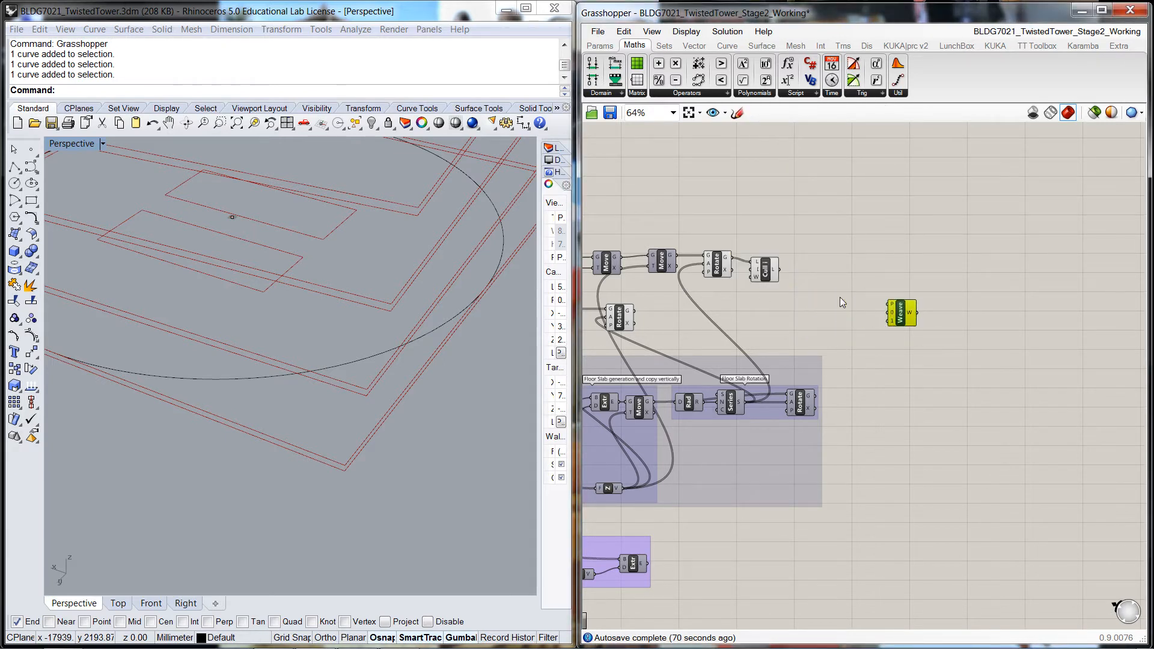
Add a Loft component and place it between the Cull Index and the Weave
left_click(841, 280)
double_click(841, 280)
type("loft")
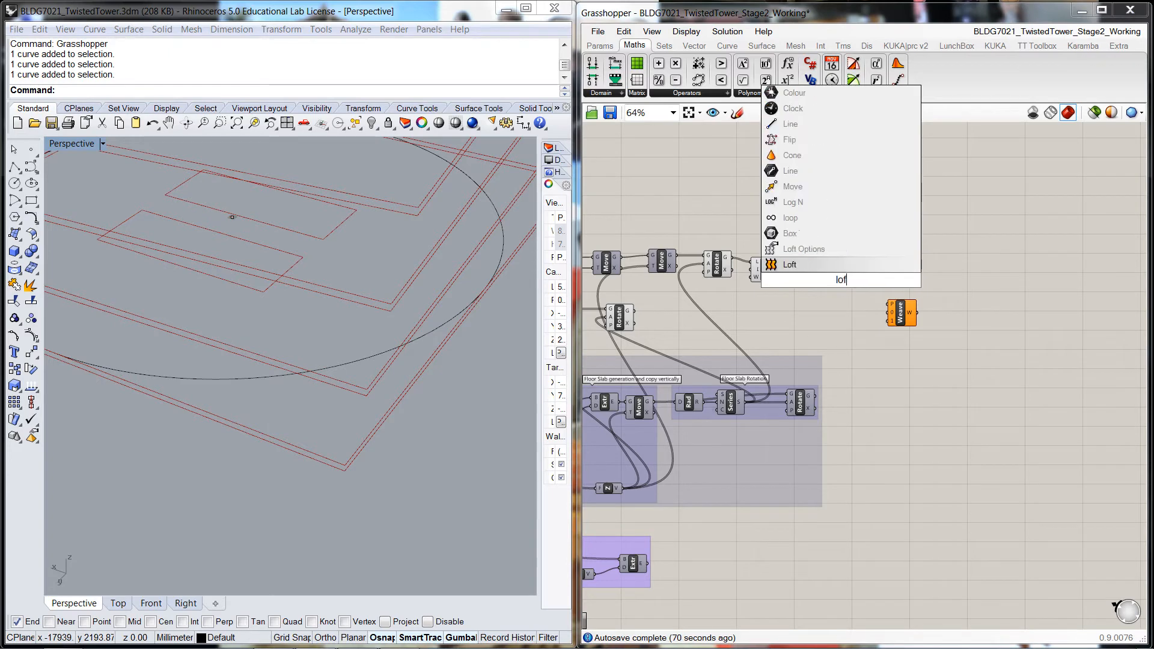
left_click(789, 264)
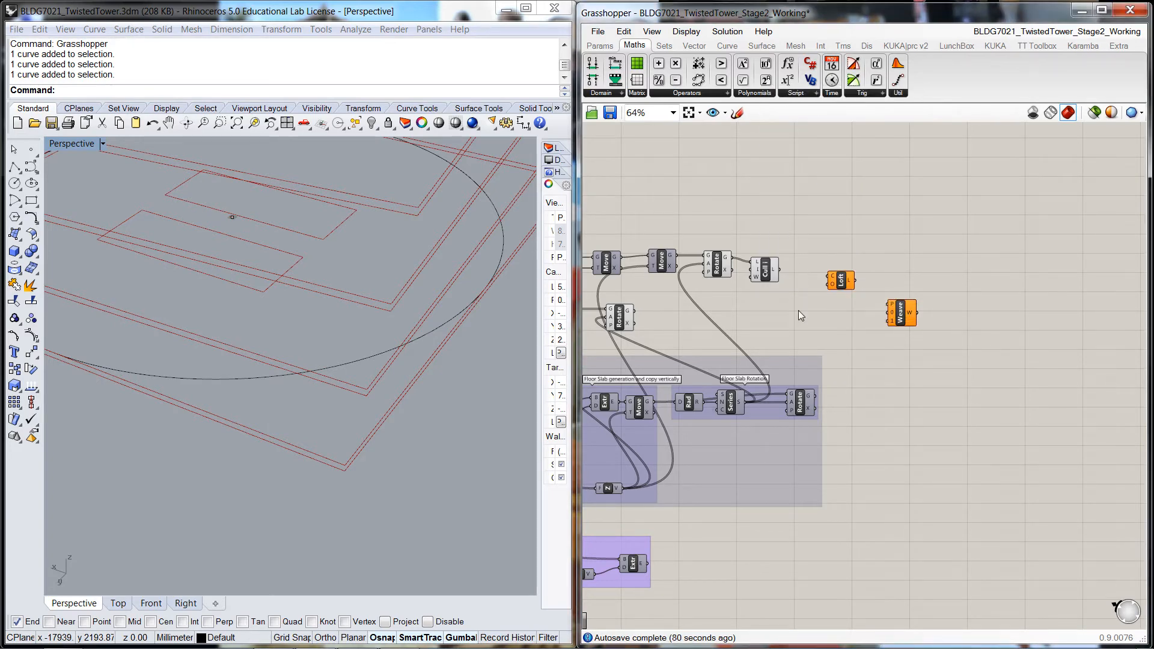
left_click_drag(842, 280, 834, 295)
left_click(798, 319)
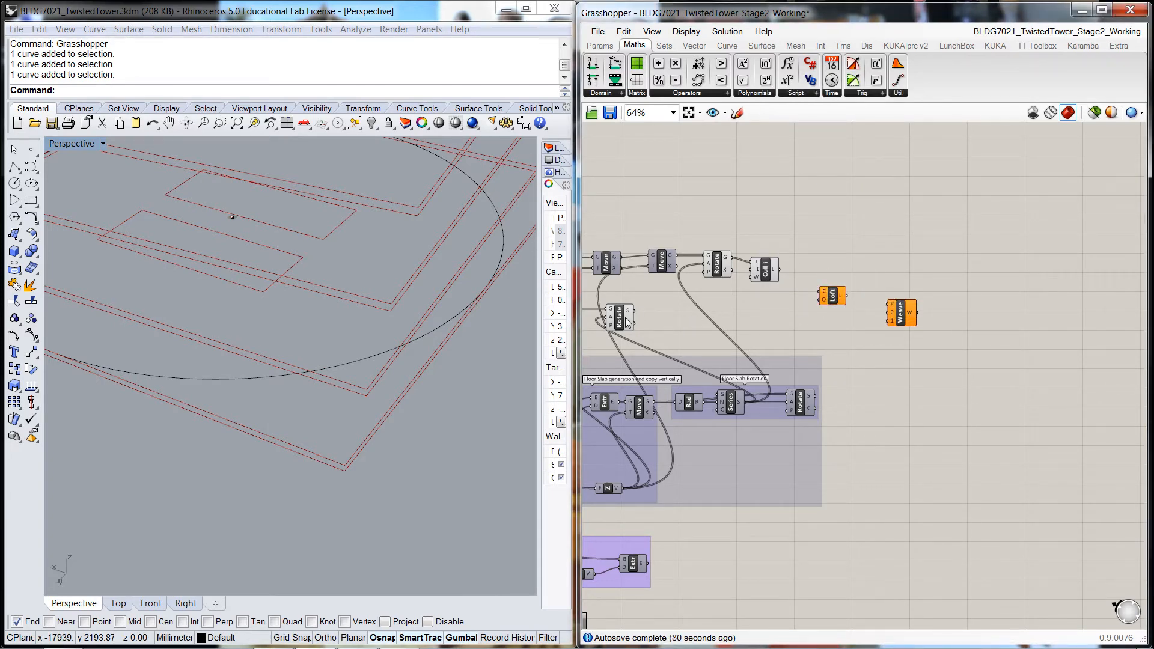
Try to loft both outline sets by feeding the lower Rotate's geometry and the Cull Index's list directly into the Loft's curves input
left_click(626, 319)
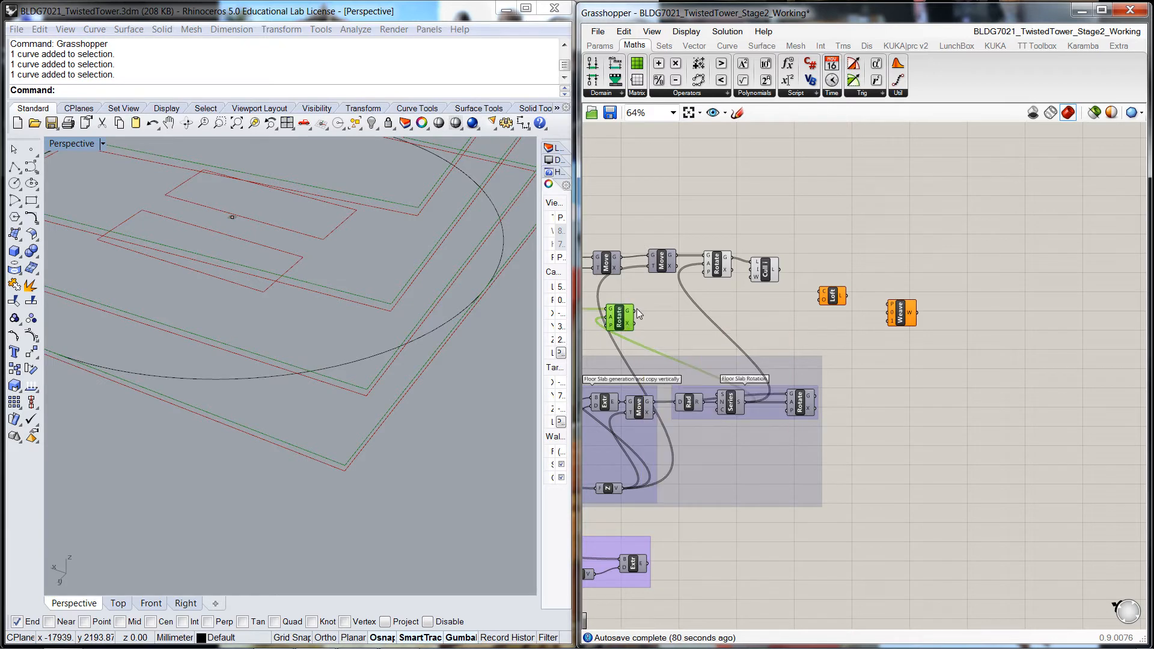
left_click_drag(714, 321, 822, 292)
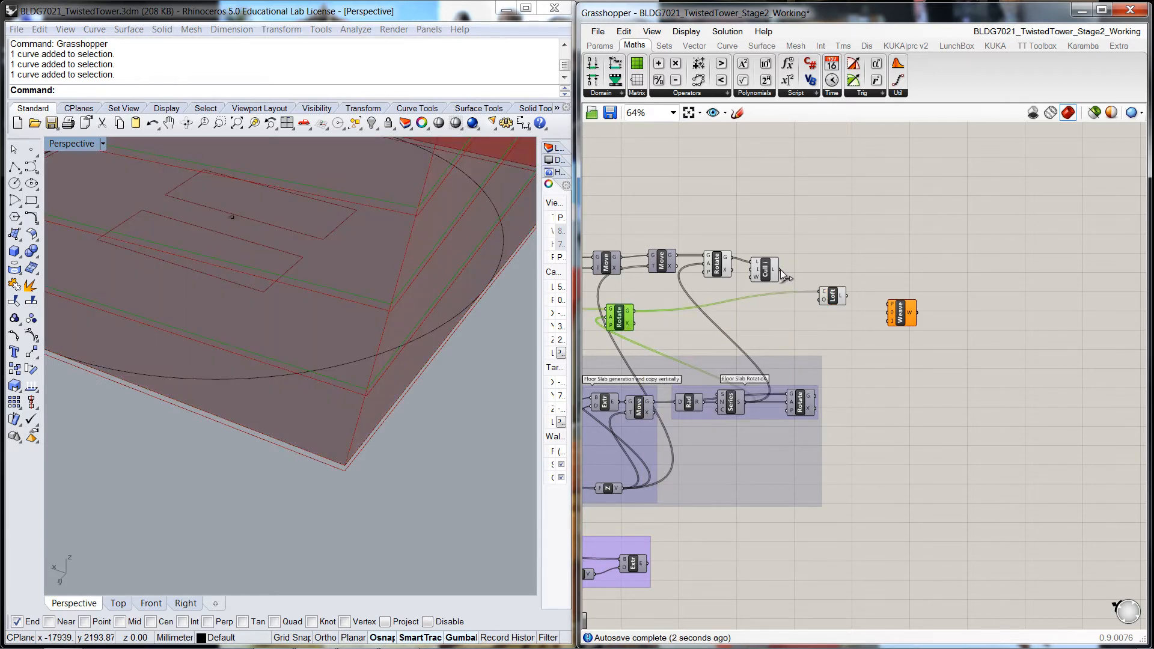
left_click_drag(780, 270, 821, 292)
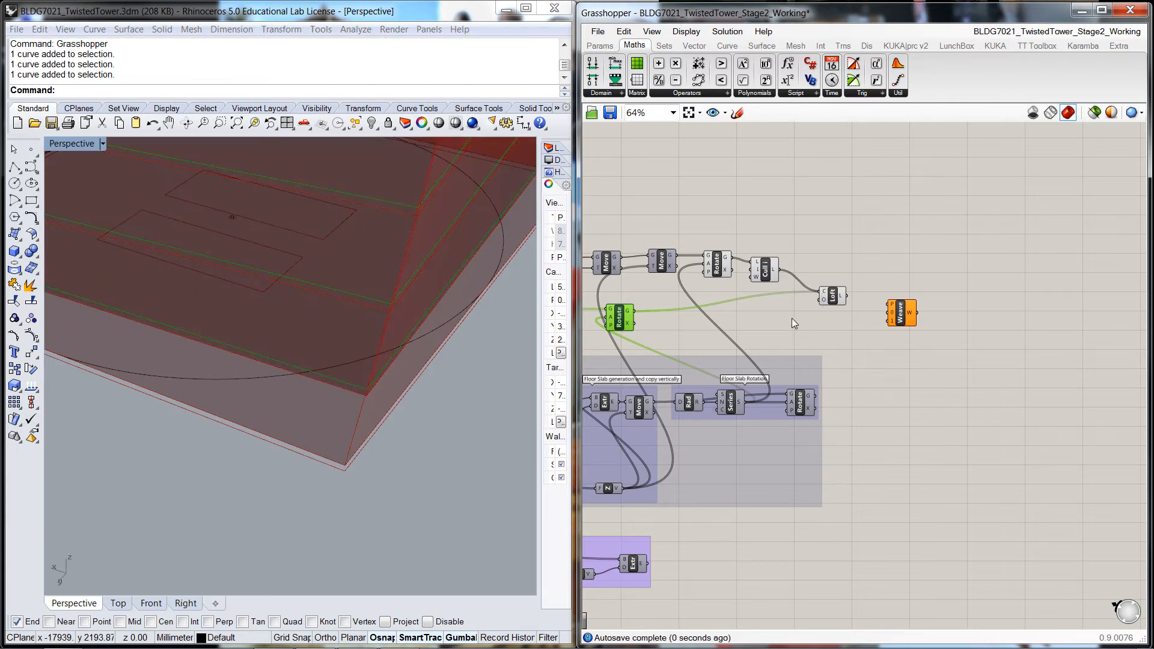
Examine the lofted surface over the whole tower and check the data arriving at the Loft's curves input
scroll(446, 399, "down", 20)
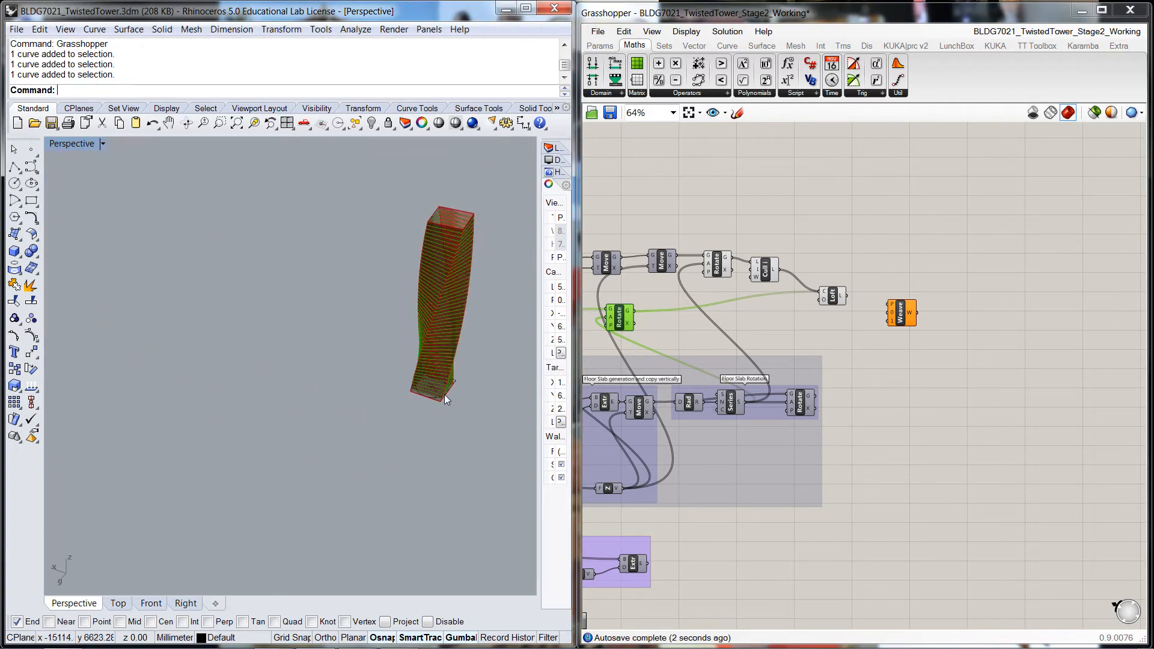
scroll(475, 223, "up", 8)
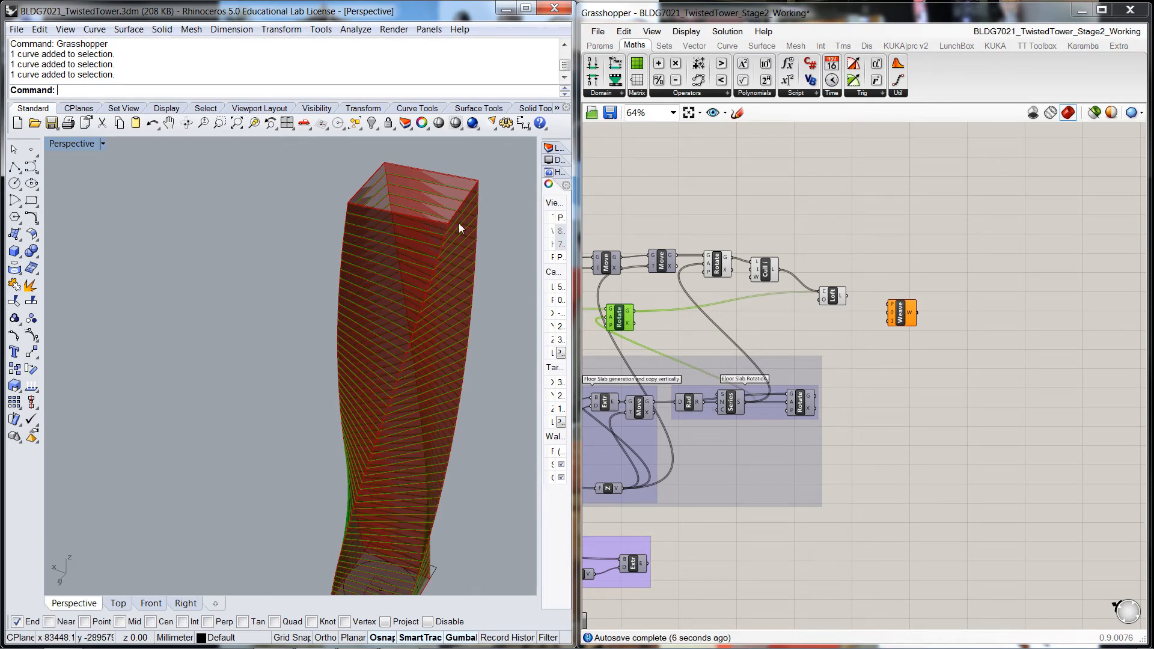
left_click(800, 318)
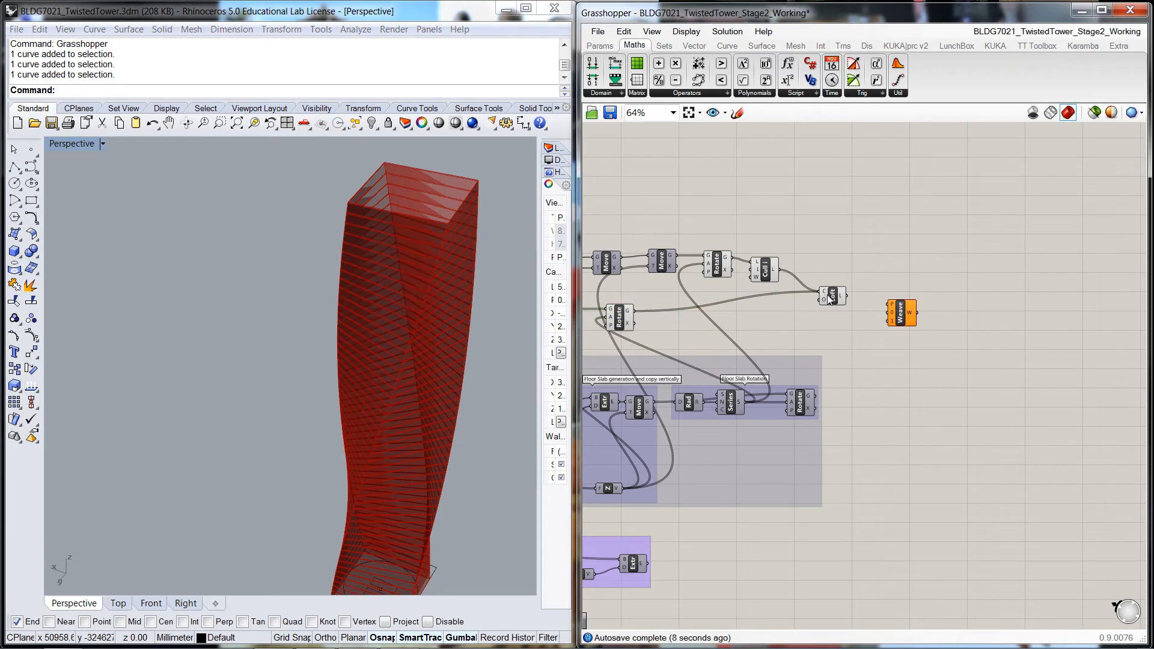
scroll(829, 300, "up", 1)
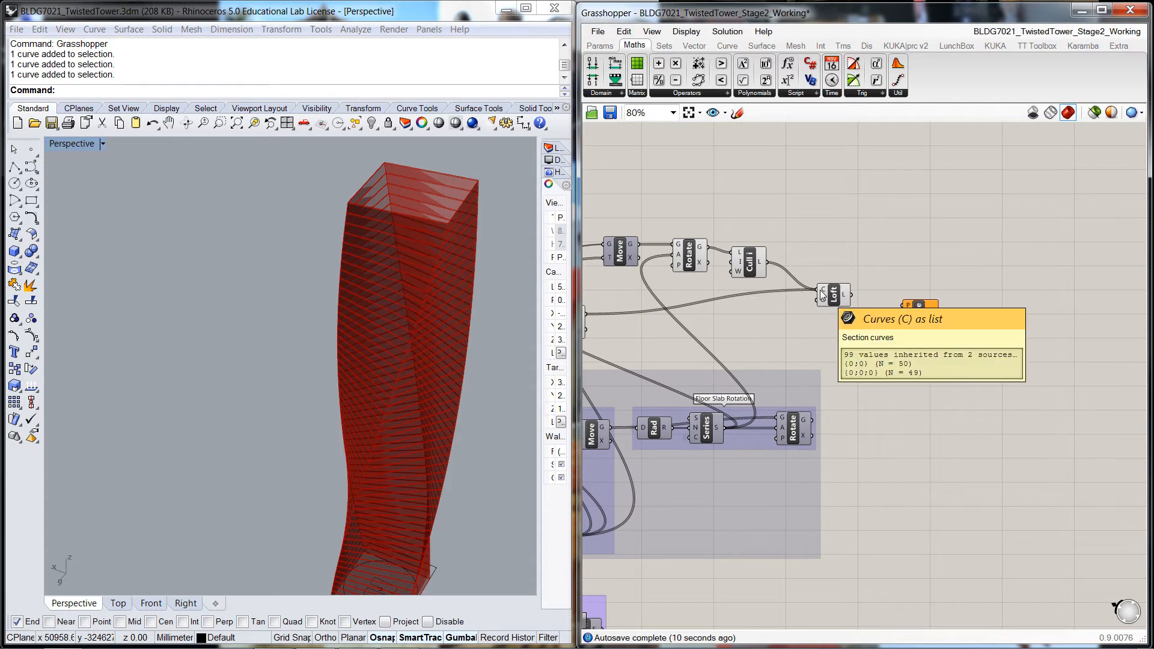
right_click(823, 294)
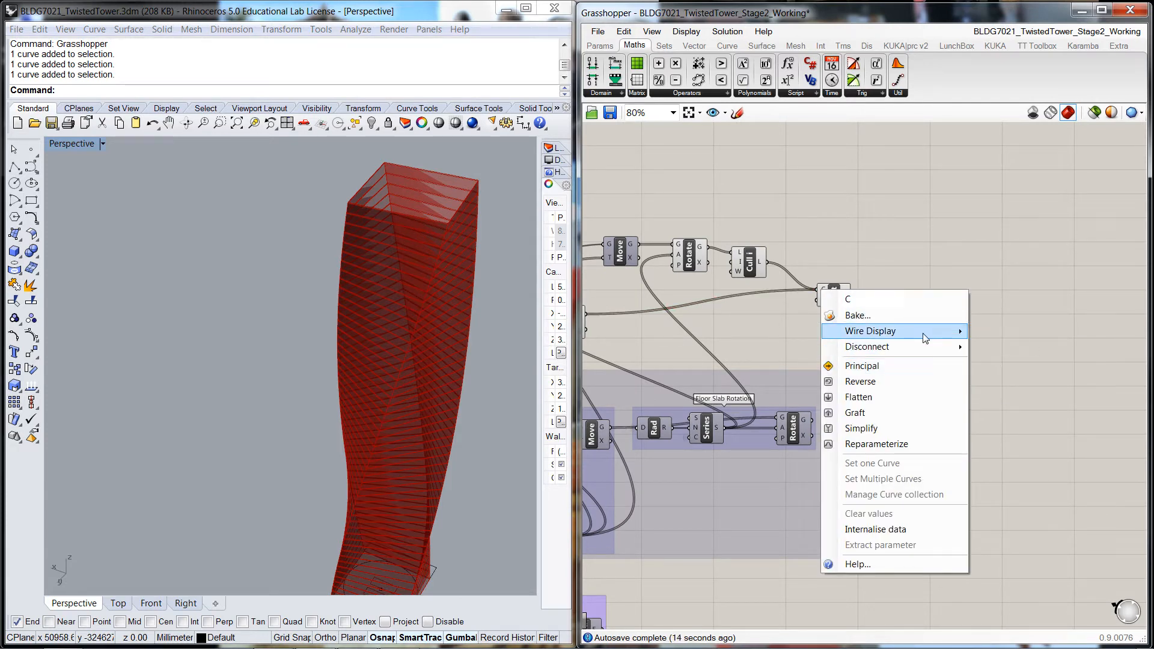
left_click(980, 350)
Disconnect both outline sets from the Loft and place the Weave between the Cull Index and the Loft
left_click_drag(834, 296, 889, 274)
left_click_drag(922, 324, 821, 315)
left_click(896, 354)
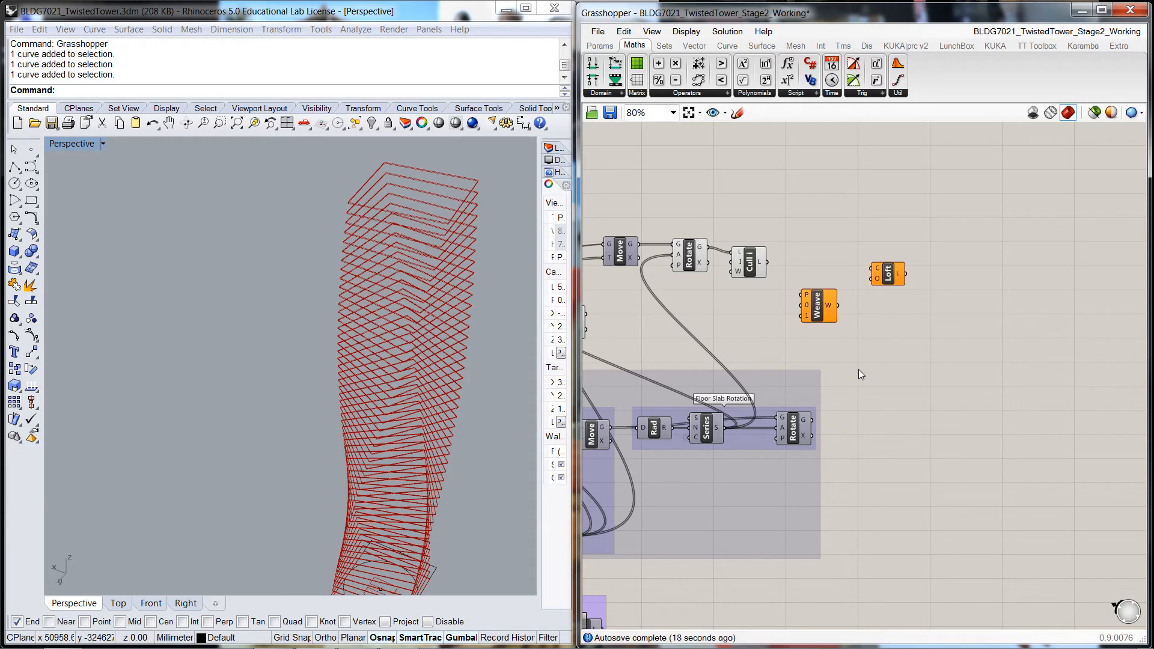
Highlight the lower Rotate's outlines and examine at the tower's base how they alternate with the culled outlines
left_click(756, 269)
left_click(748, 306)
right_click_drag(708, 319, 763, 288)
left_click(645, 293)
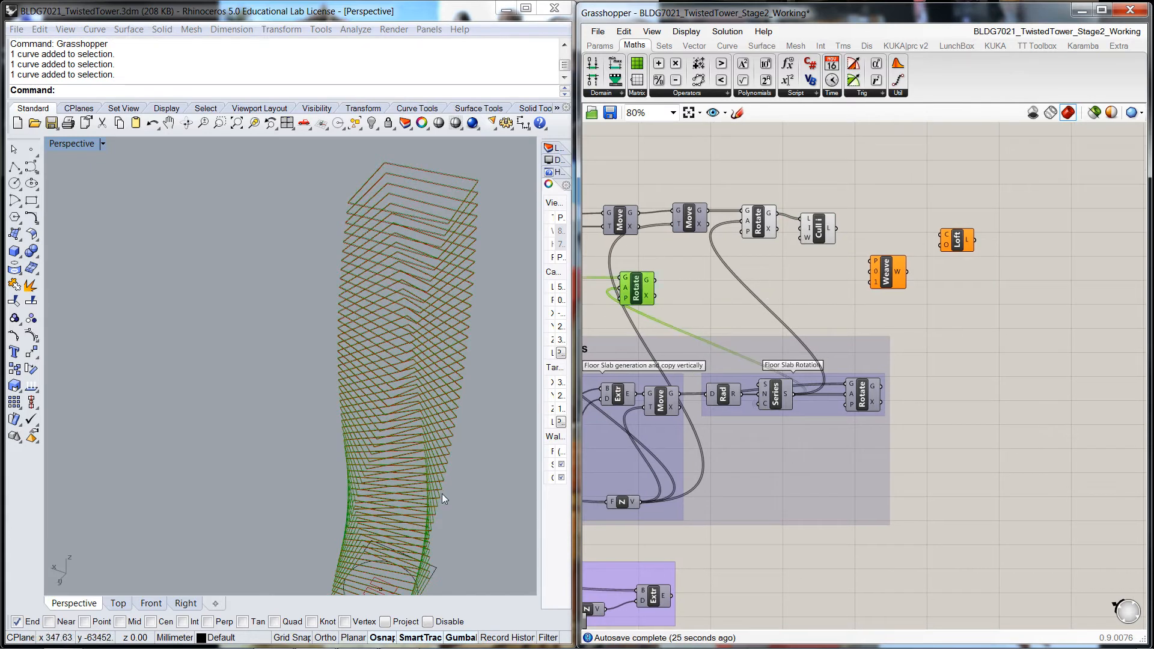
scroll(457, 561, "up", 8)
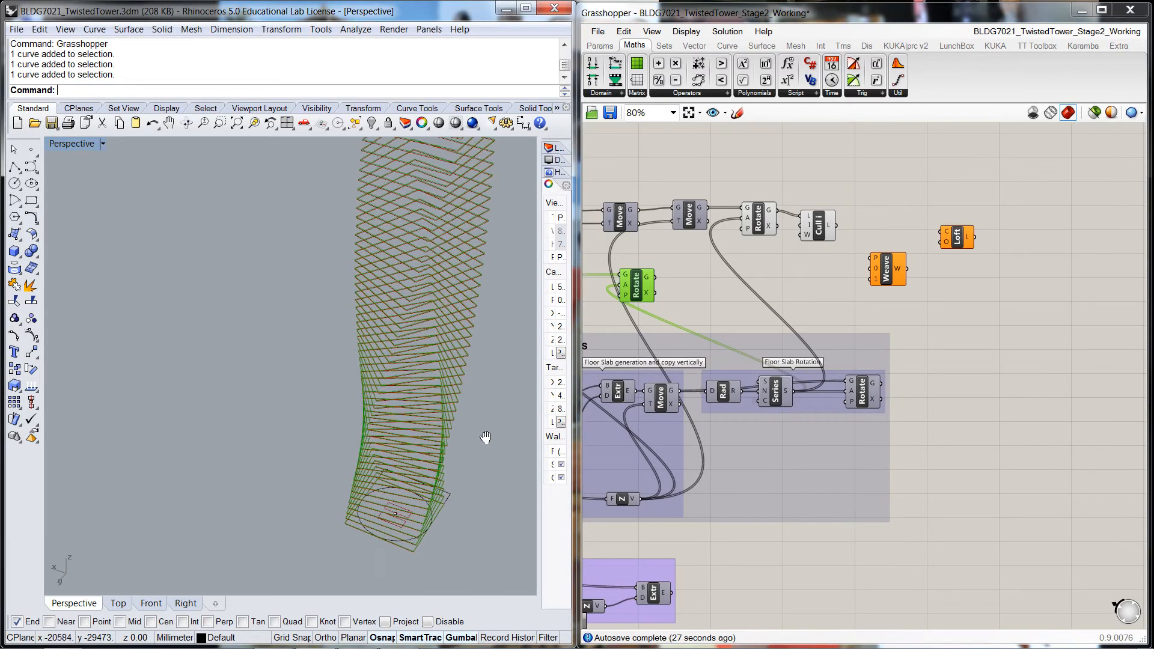
scroll(452, 506, "up", 2)
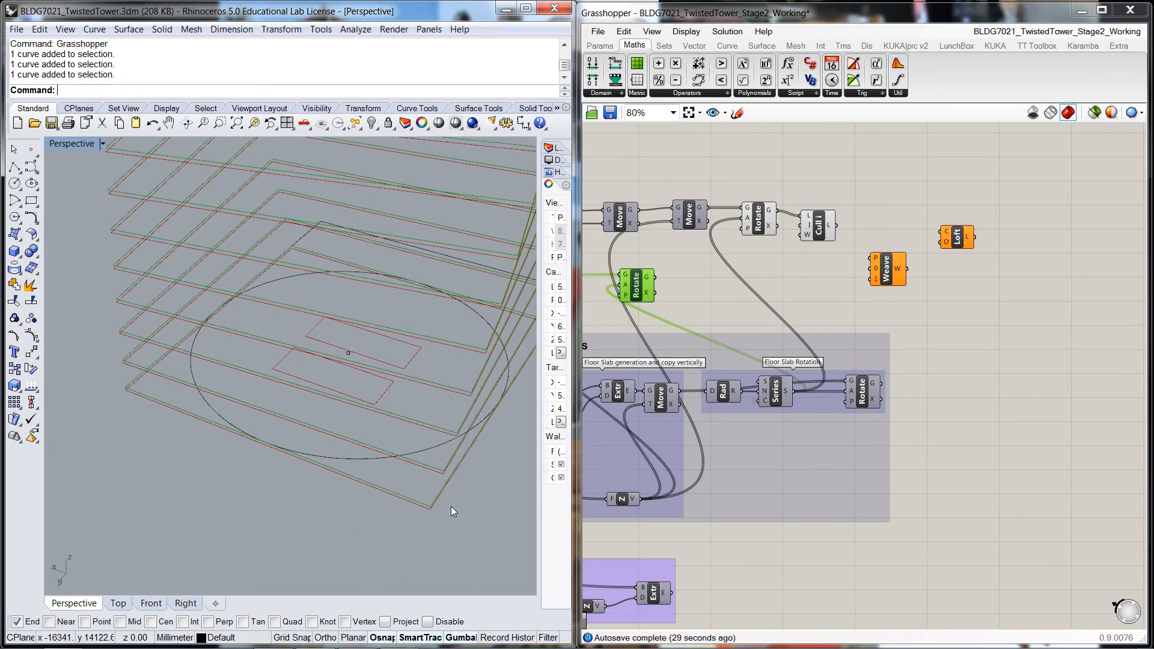
left_click(682, 315)
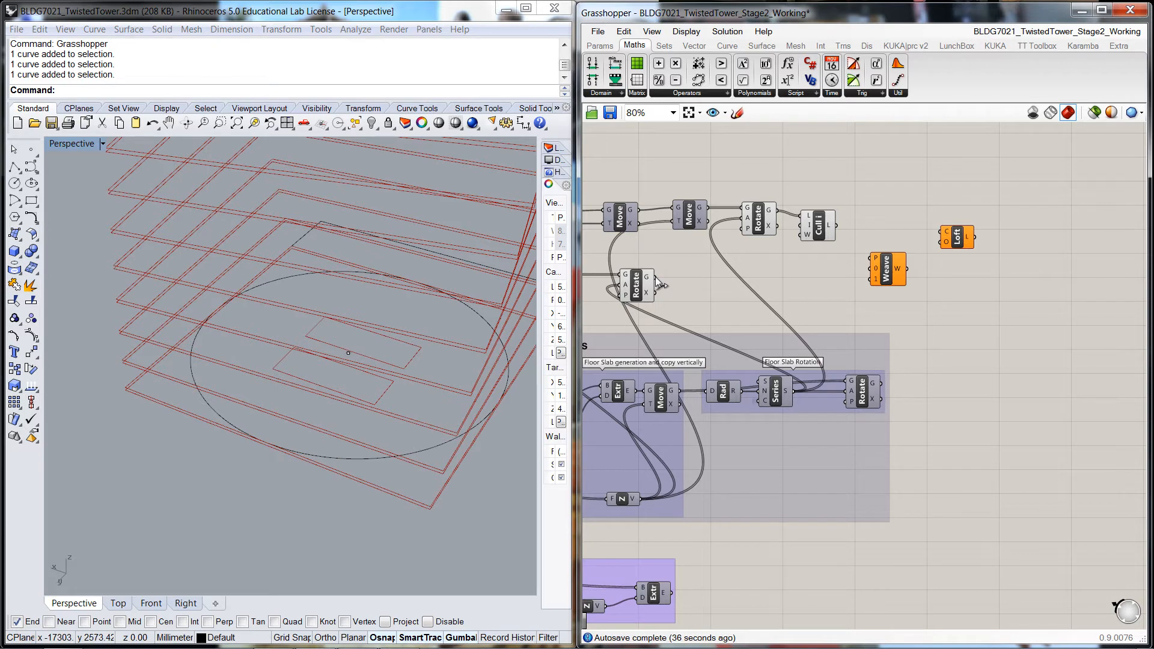
Connect the lower Rotate's geometry to the Weave's stream 0 and the Cull Index's list to stream 1
left_click_drag(655, 280, 892, 272)
left_click_drag(836, 226, 877, 277)
left_click(861, 299)
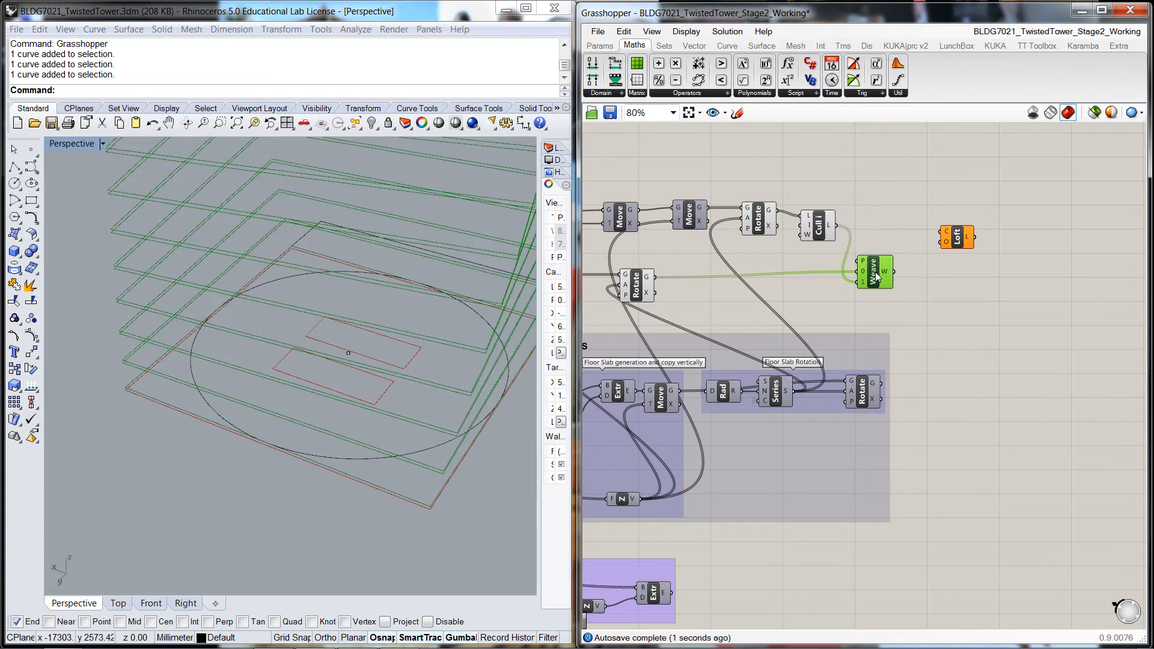
Connect the Weave's output to the Loft's curves input and place the Loft beside the Weave
left_click(921, 290)
right_click_drag(918, 294, 827, 322)
left_click_drag(780, 299, 784, 300)
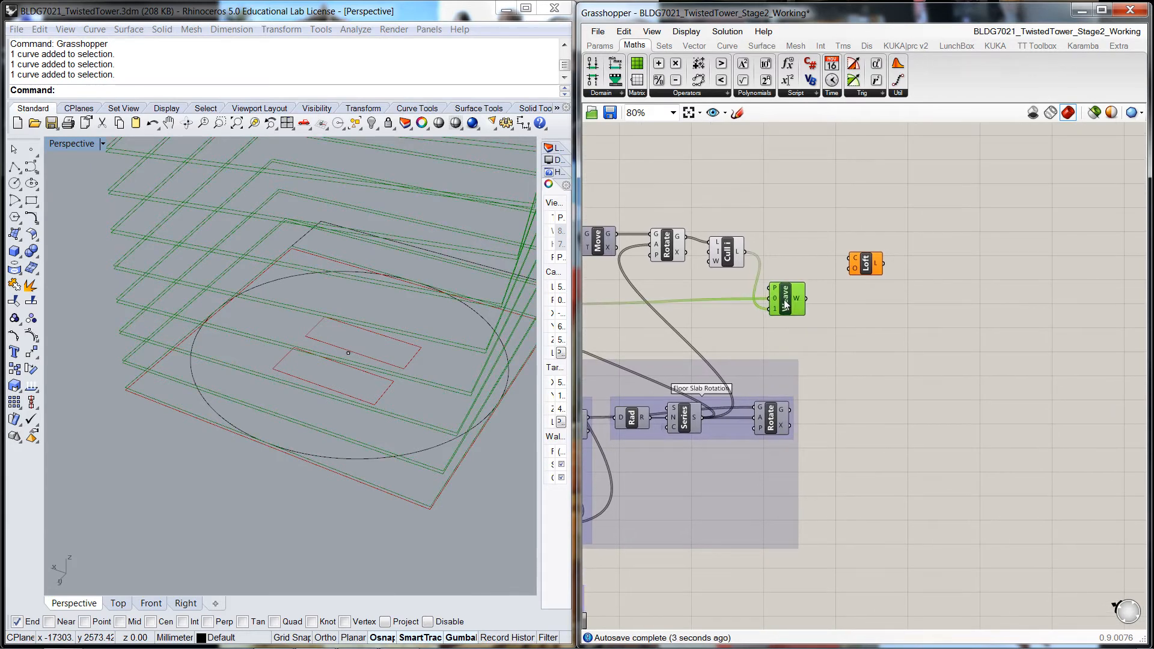
left_click_drag(864, 266, 860, 307)
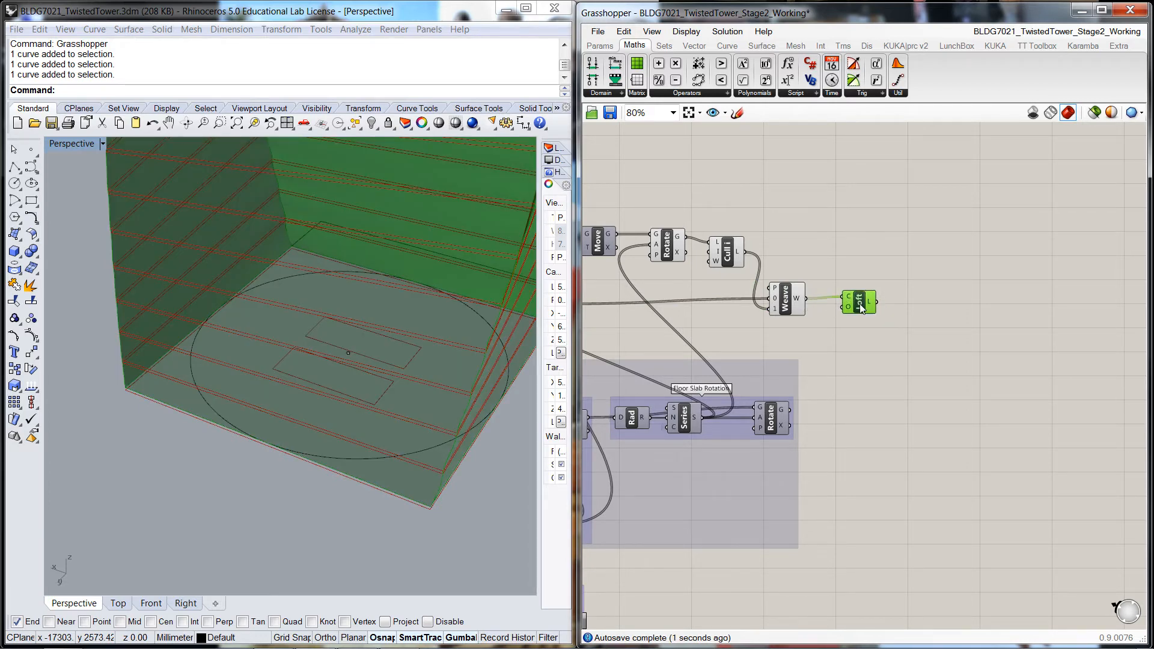
Examine the lofted surface against the floor outlines around the tower's base corners
right_click_drag(463, 526, 377, 508)
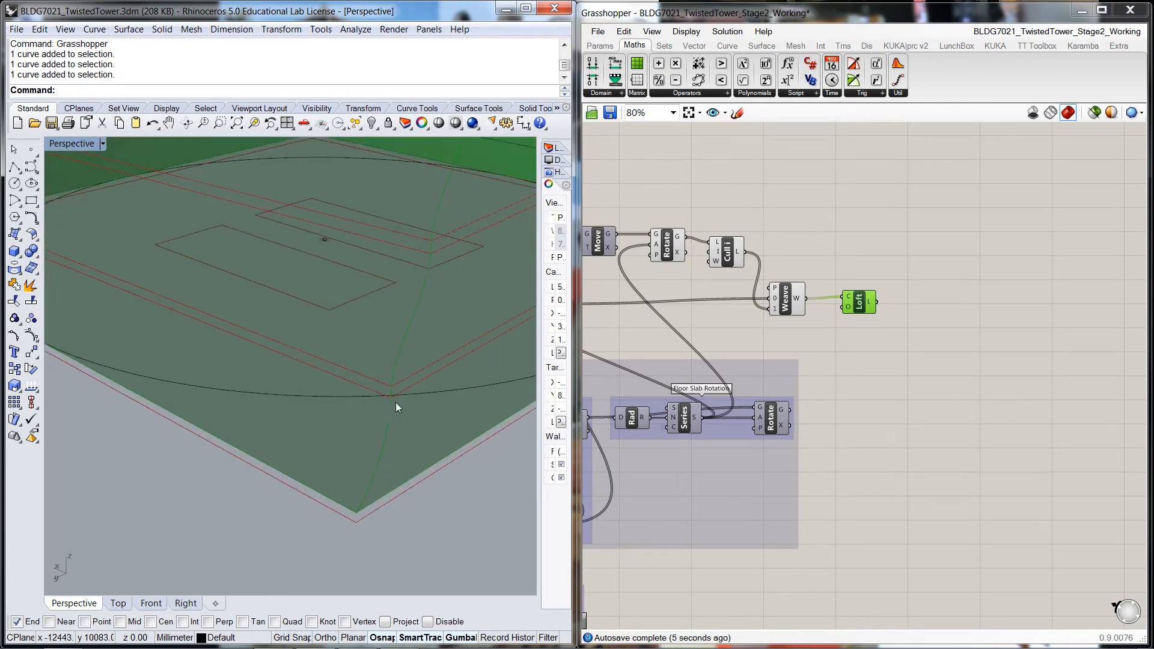
scroll(396, 502, "down", 4)
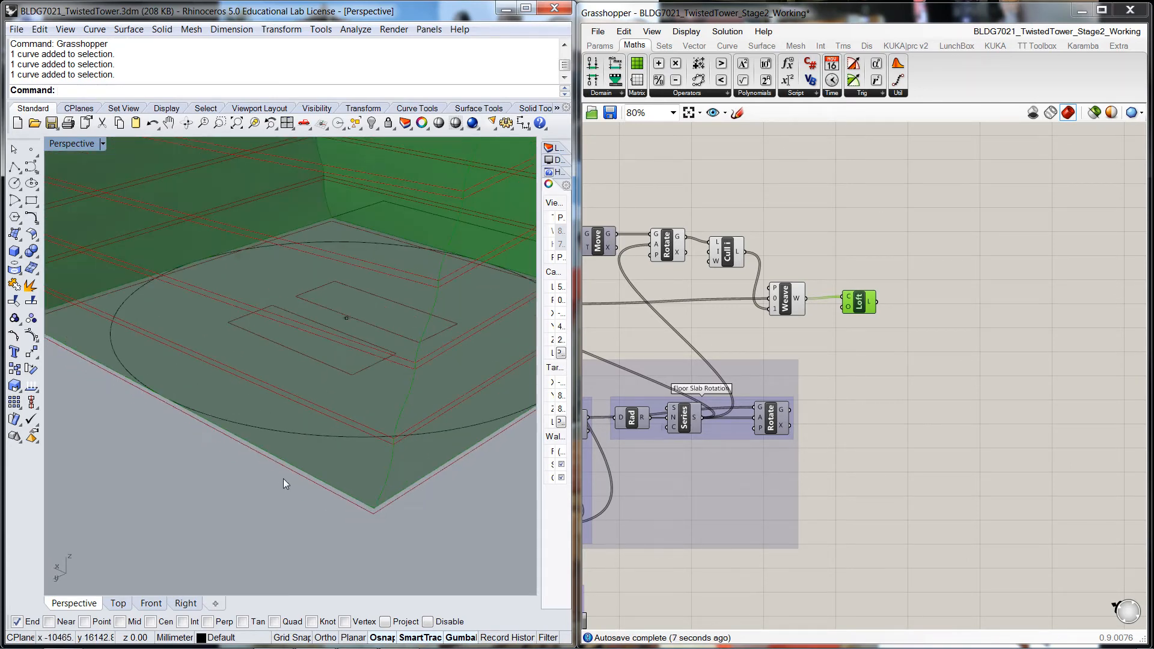
scroll(283, 479, "down", 4)
right_click_drag(188, 429, 88, 297)
scroll(105, 243, "up", 4)
right_click_drag(111, 244, 125, 245)
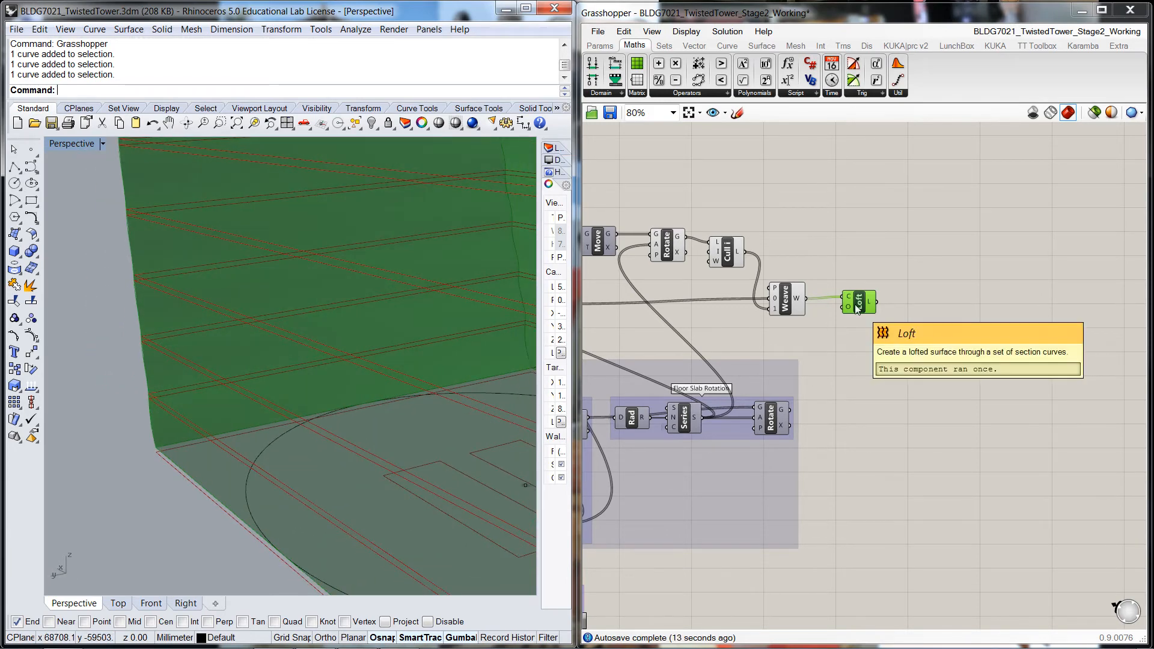
Align the Weave and Loft components, and set the Loft's options to the Straight loft type
left_click_drag(785, 307, 782, 298)
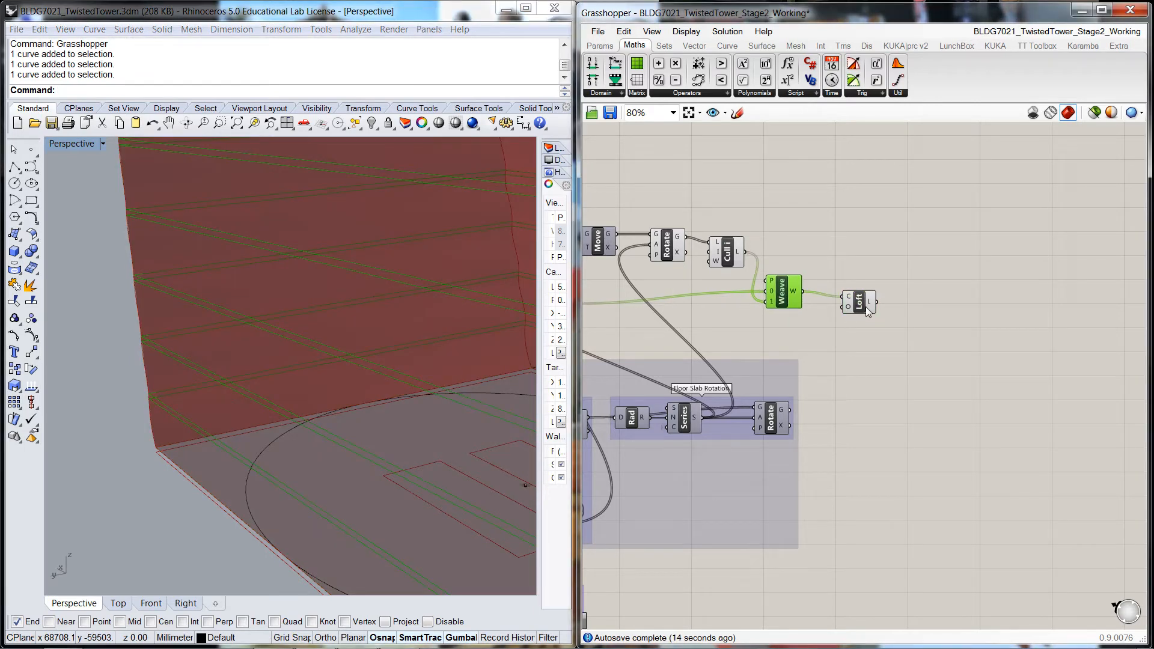
left_click_drag(867, 311, 875, 306)
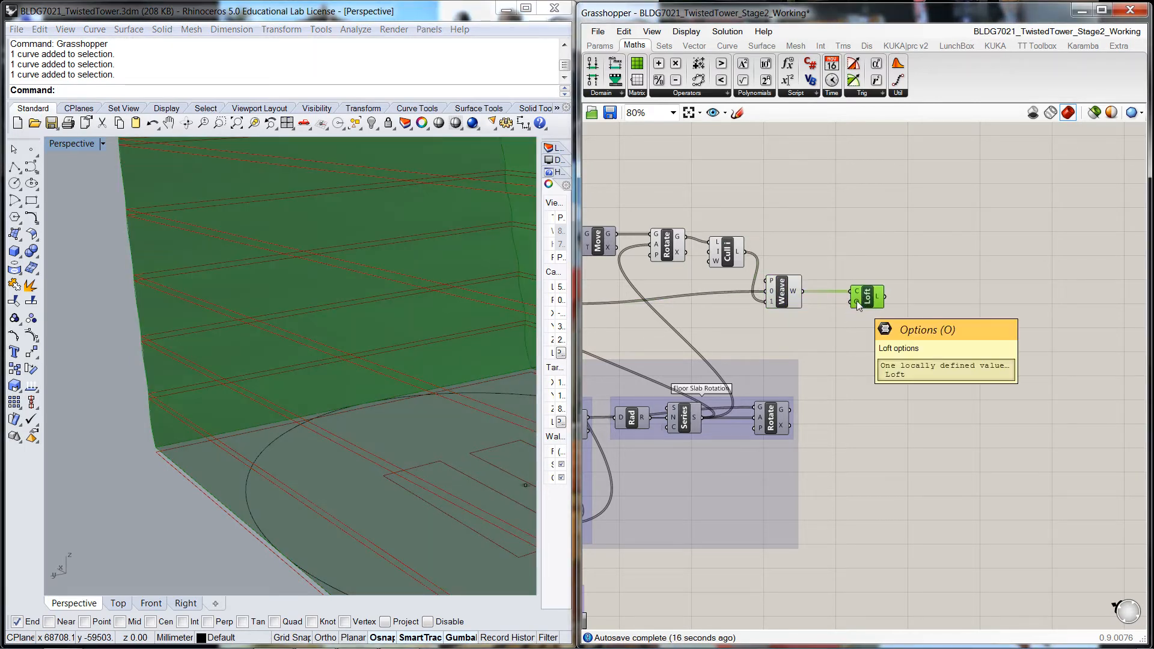
right_click(857, 301)
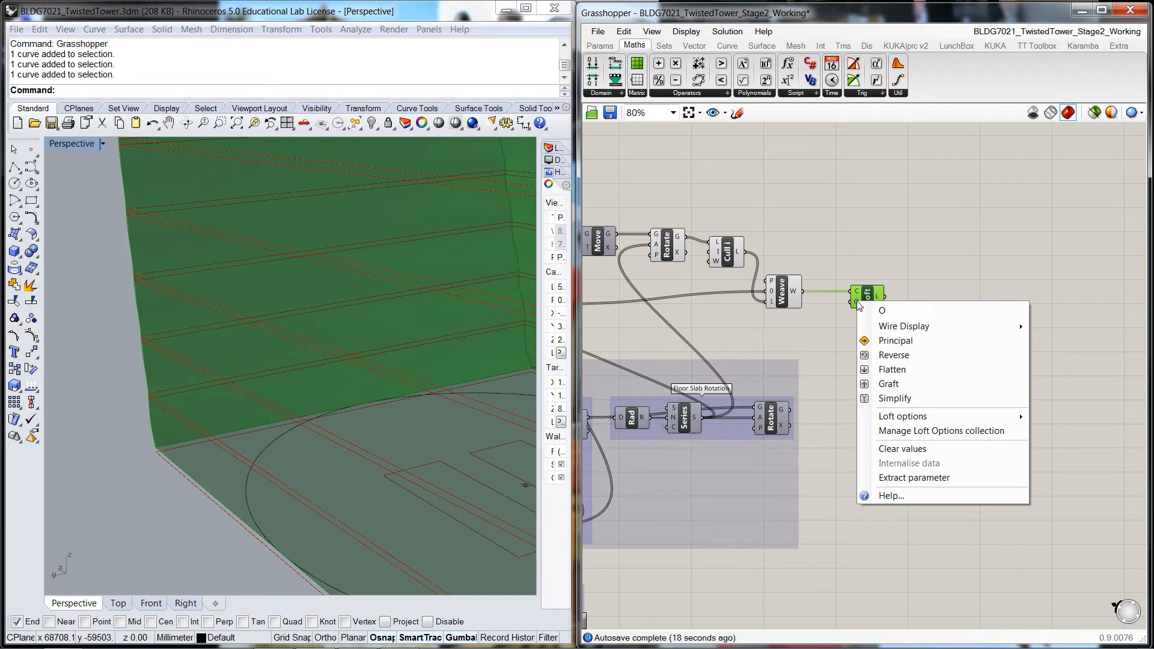
mouse_move(901, 416)
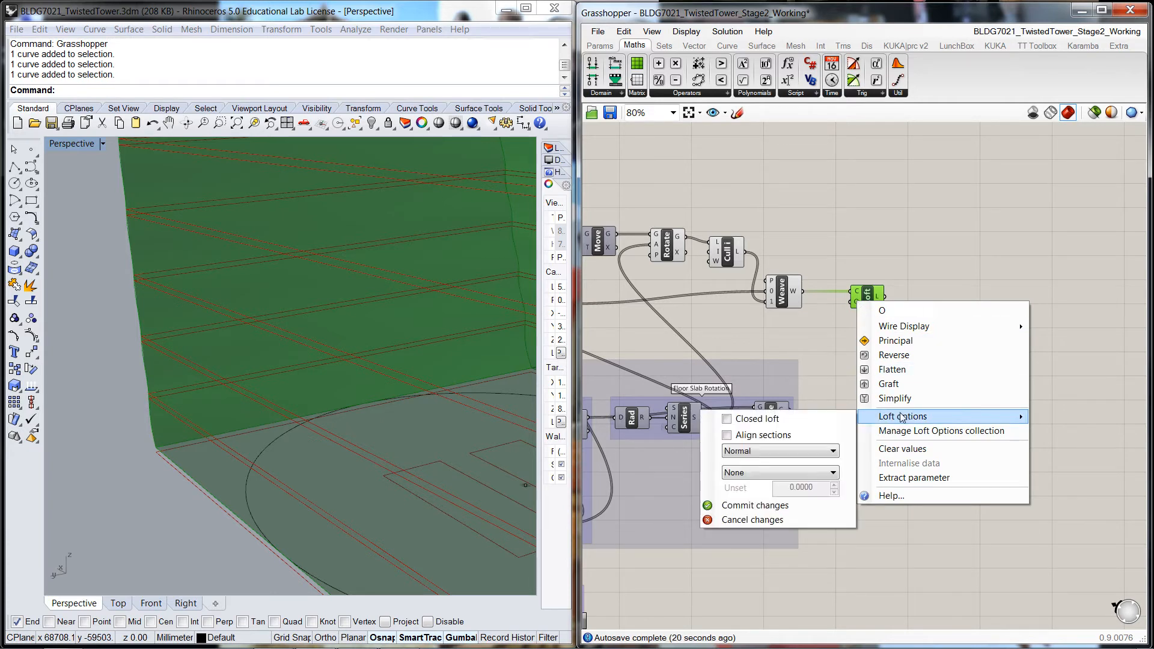
left_click(806, 455)
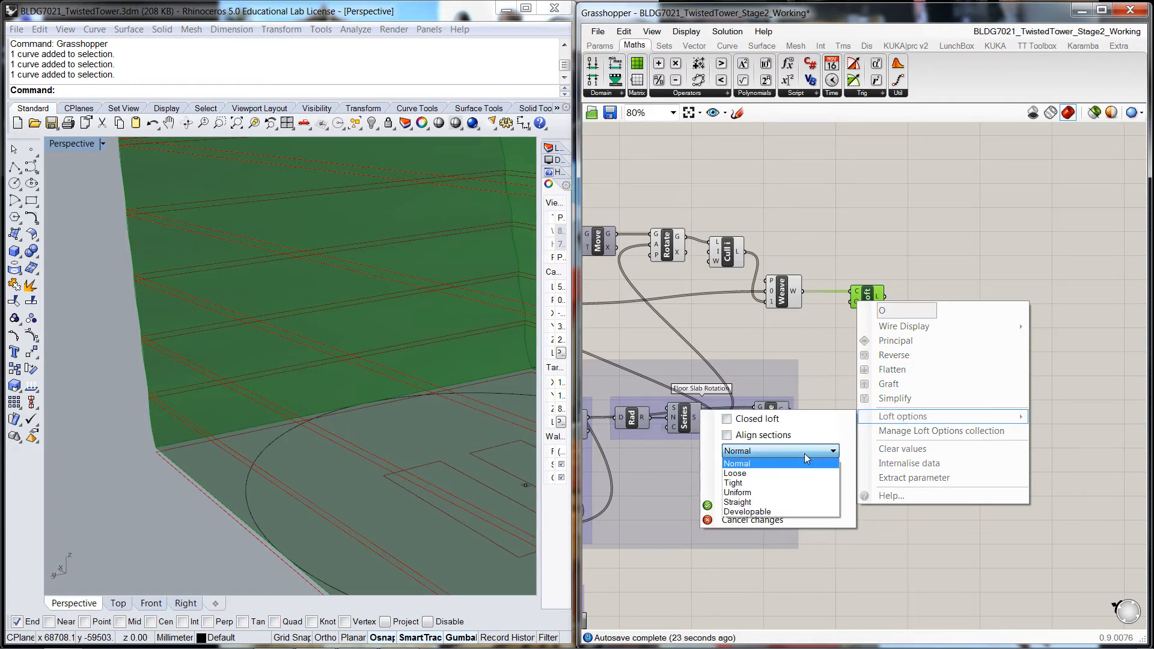
left_click(760, 503)
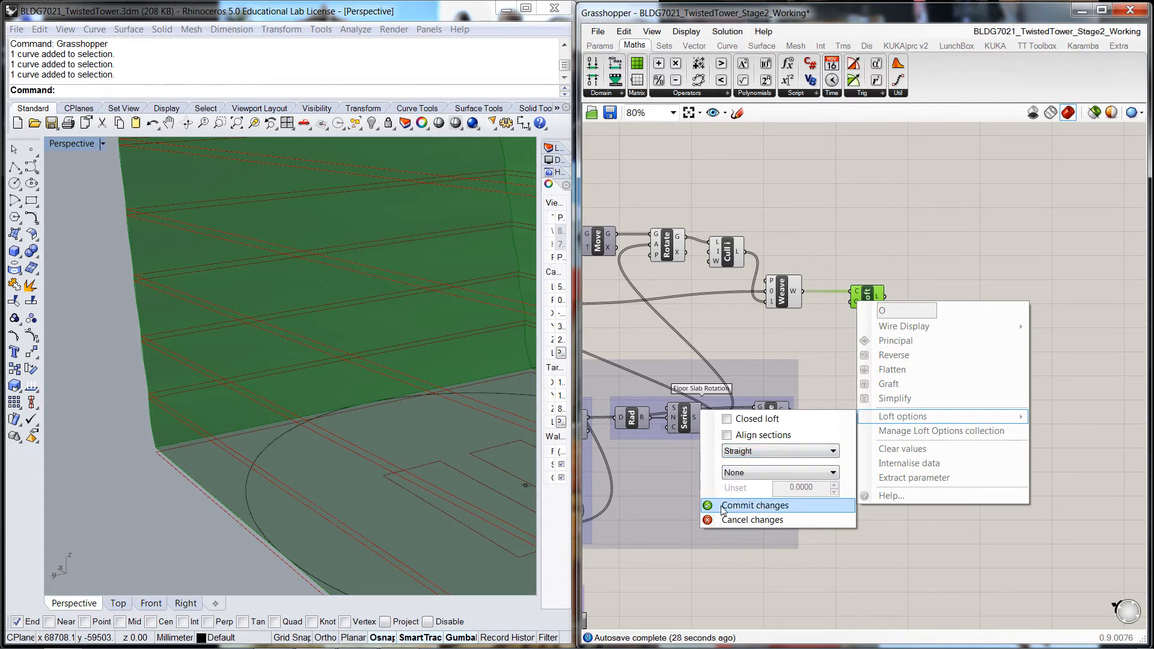
left_click(724, 508)
left_click(853, 476)
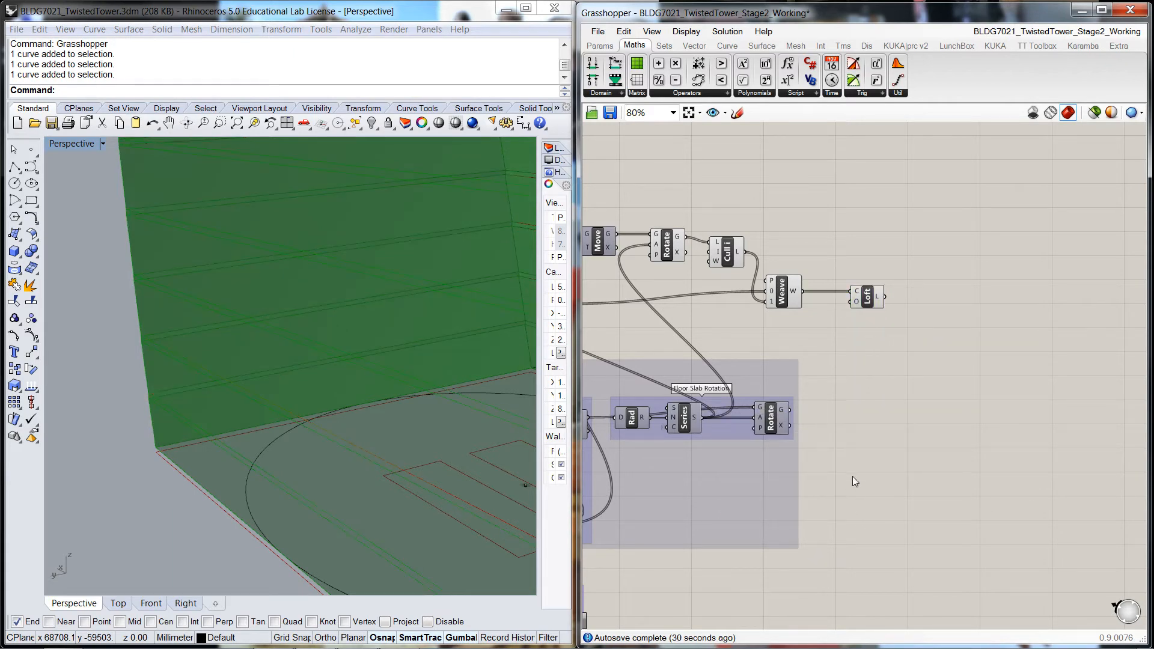
Examine the lofted facade at the tower's corners, from the base up to the top
scroll(112, 290, "down", 5)
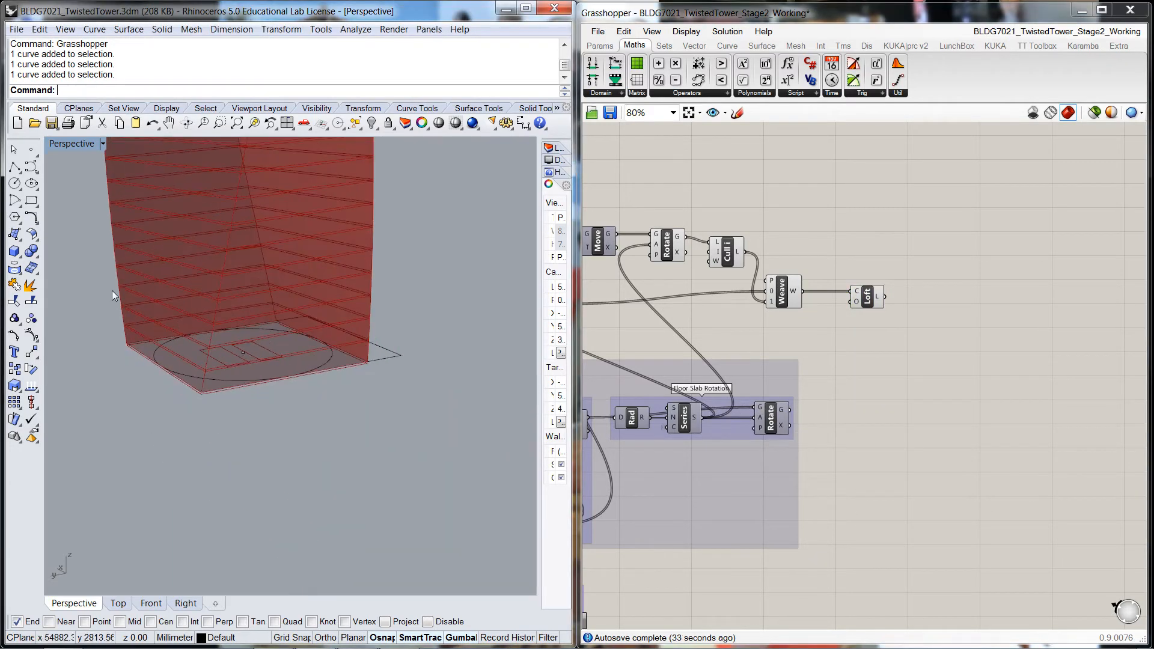
scroll(361, 268, "up", 3)
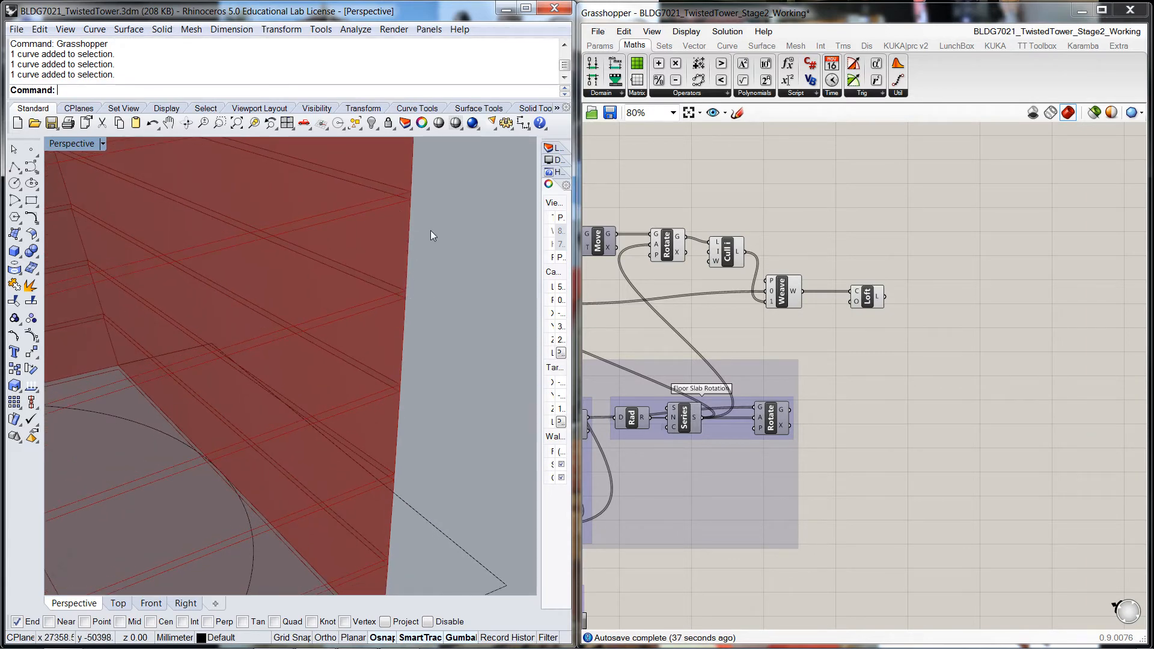
scroll(456, 375, "up", 2)
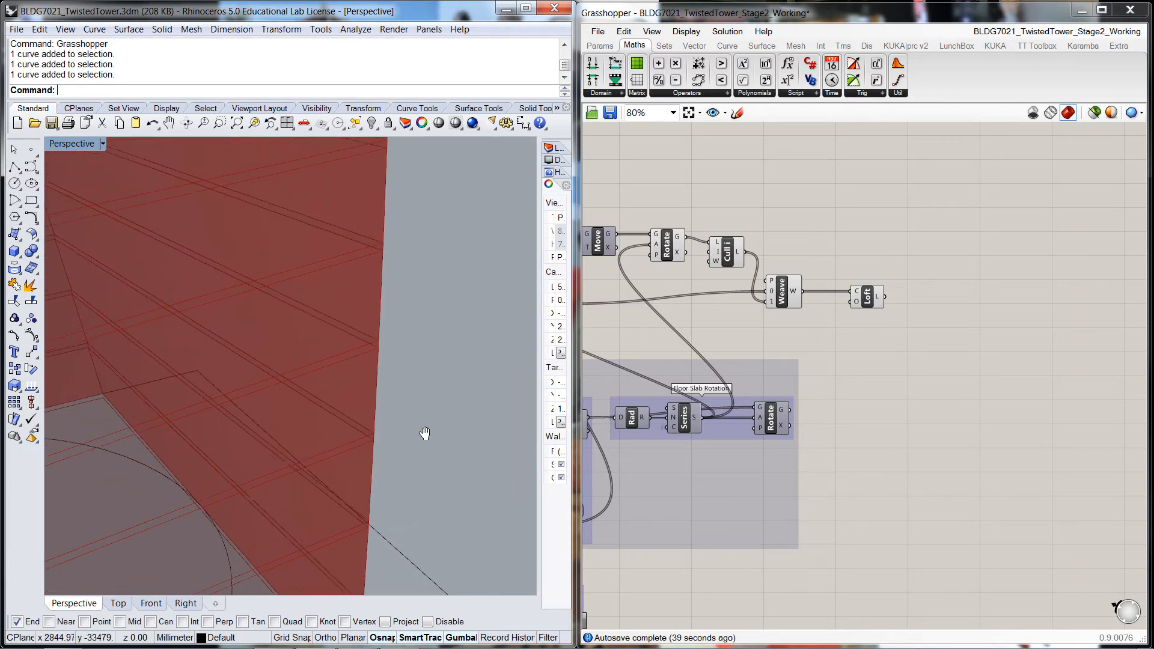
scroll(370, 268, "up", 2)
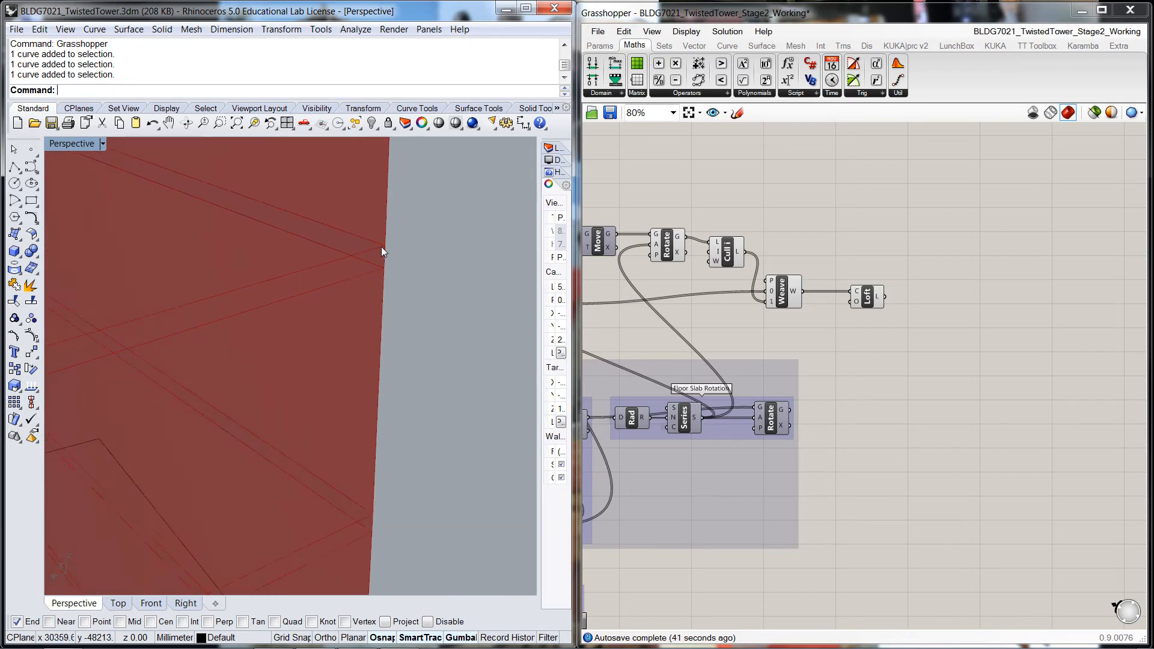
scroll(406, 250, "down", 5)
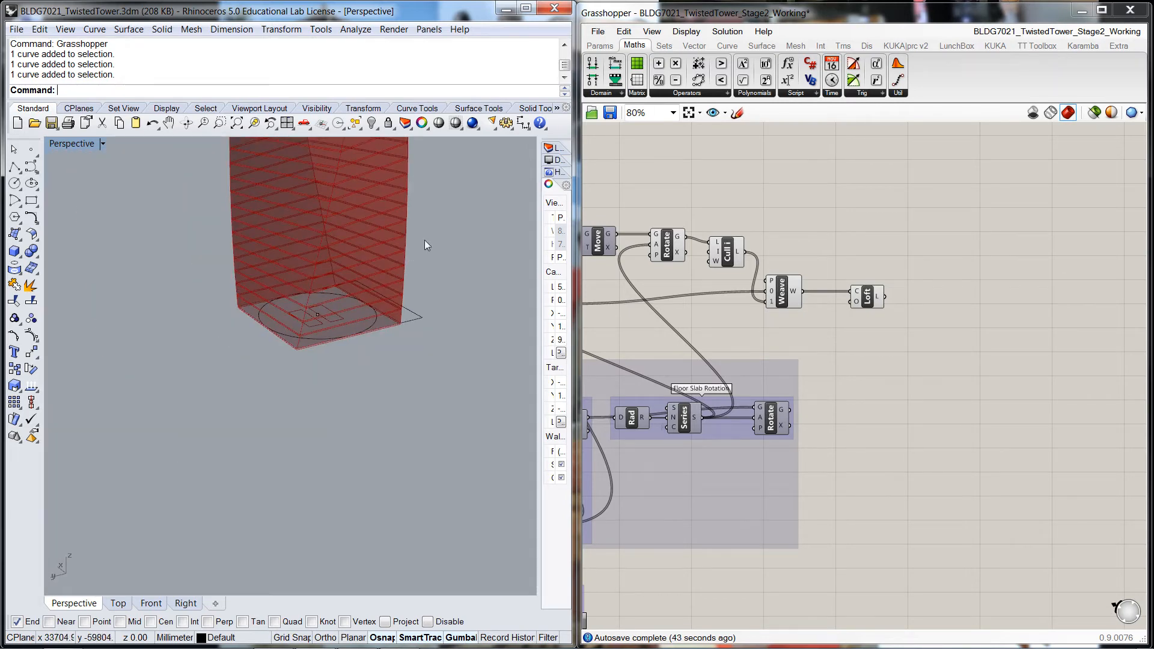
right_click_drag(424, 240, 412, 433, "shift")
scroll(396, 312, "down", 4)
right_click_drag(411, 247, 427, 470, "shift")
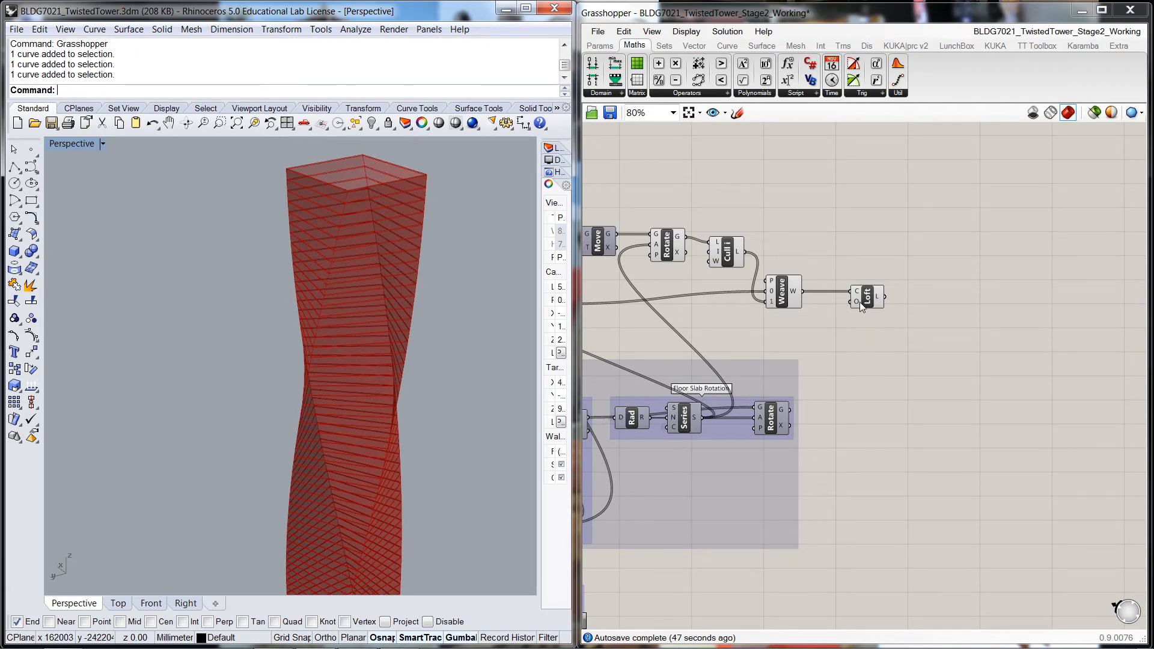
Move the Loft and Weave components closer together on the canvas
left_click_drag(860, 302, 846, 304)
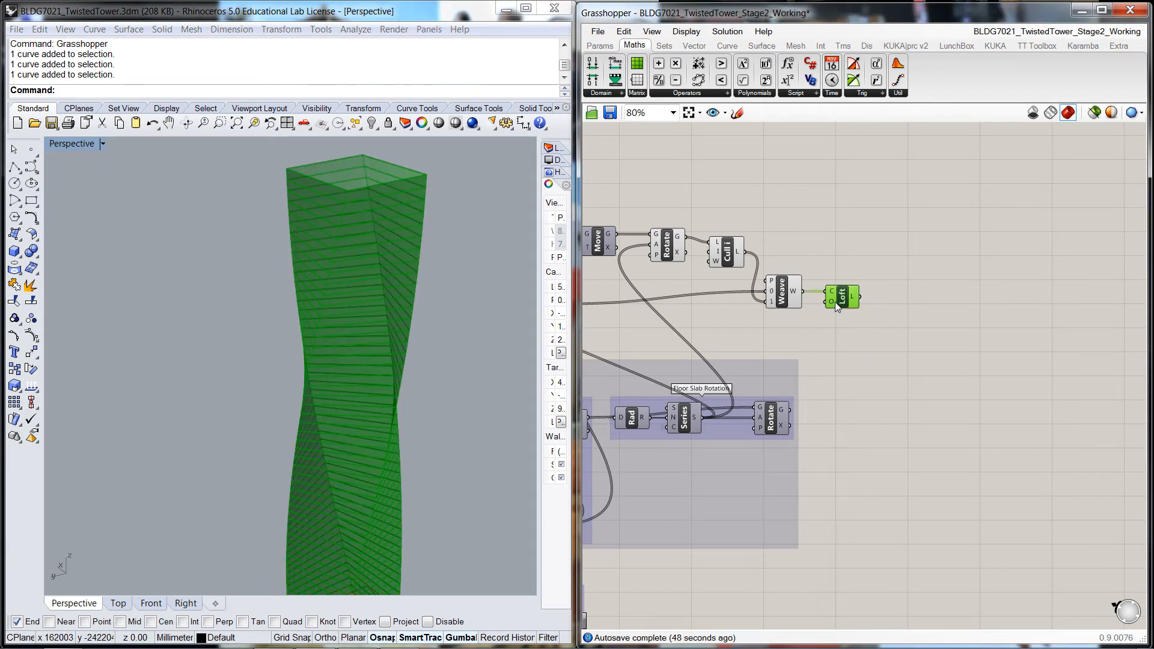
left_click(853, 333)
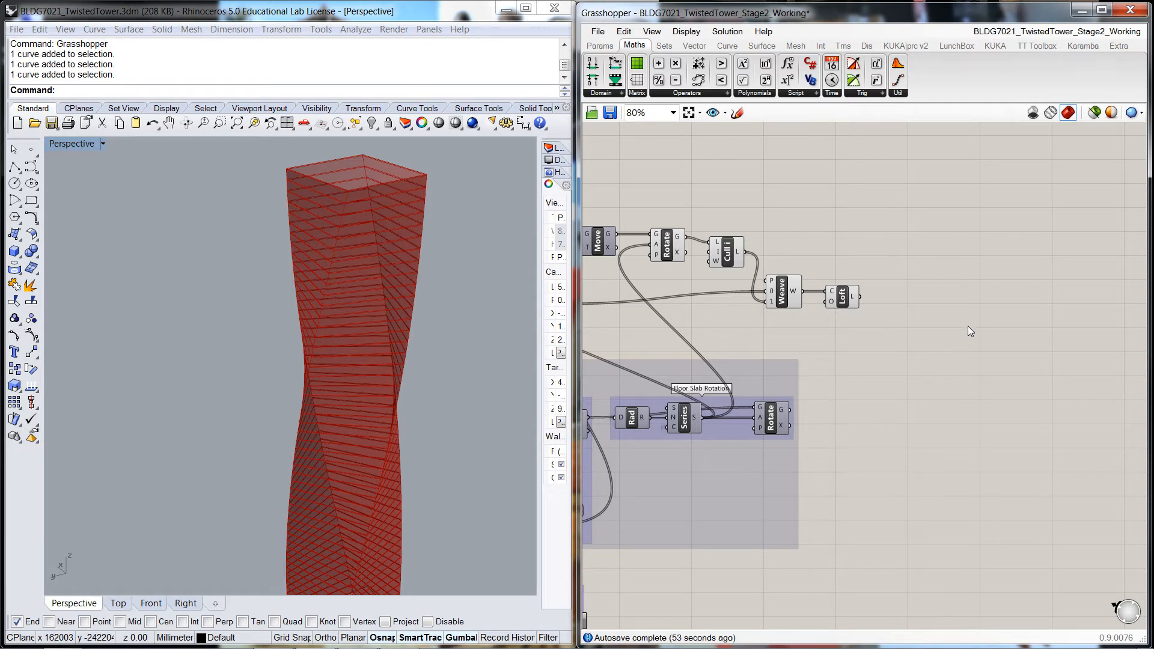
left_click_drag(787, 287, 844, 301)
left_click(822, 331)
left_click(841, 326)
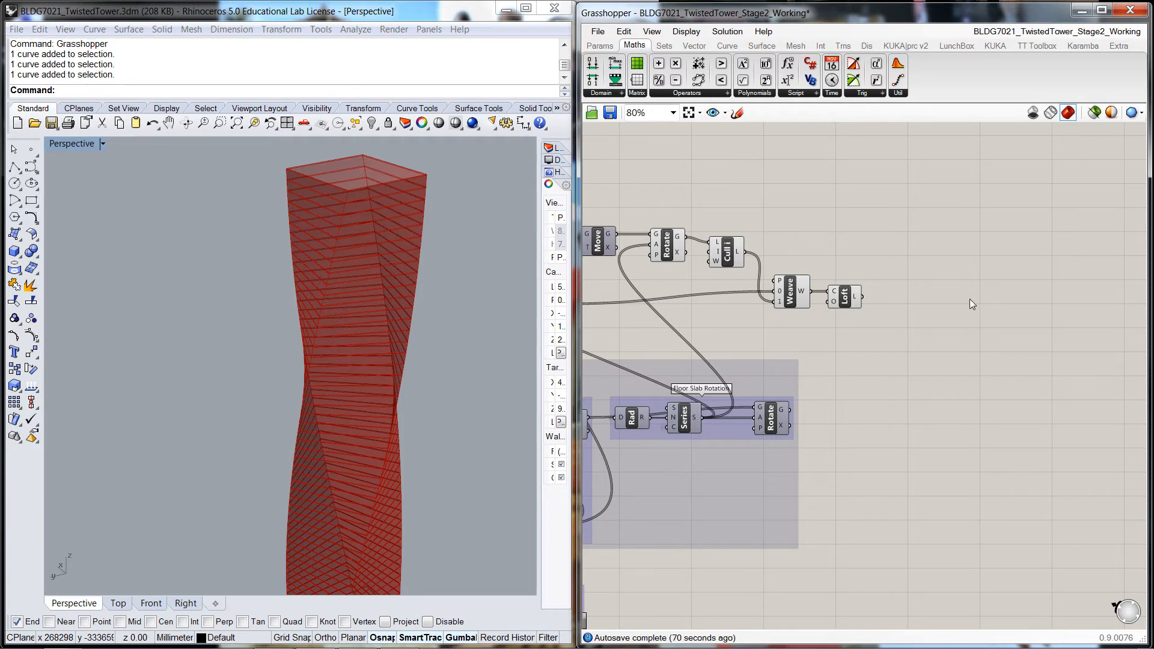
Add a Deconstruct Brep component to the canvas beyond the Loft's output
mouse_move(843, 302)
double_click(933, 279)
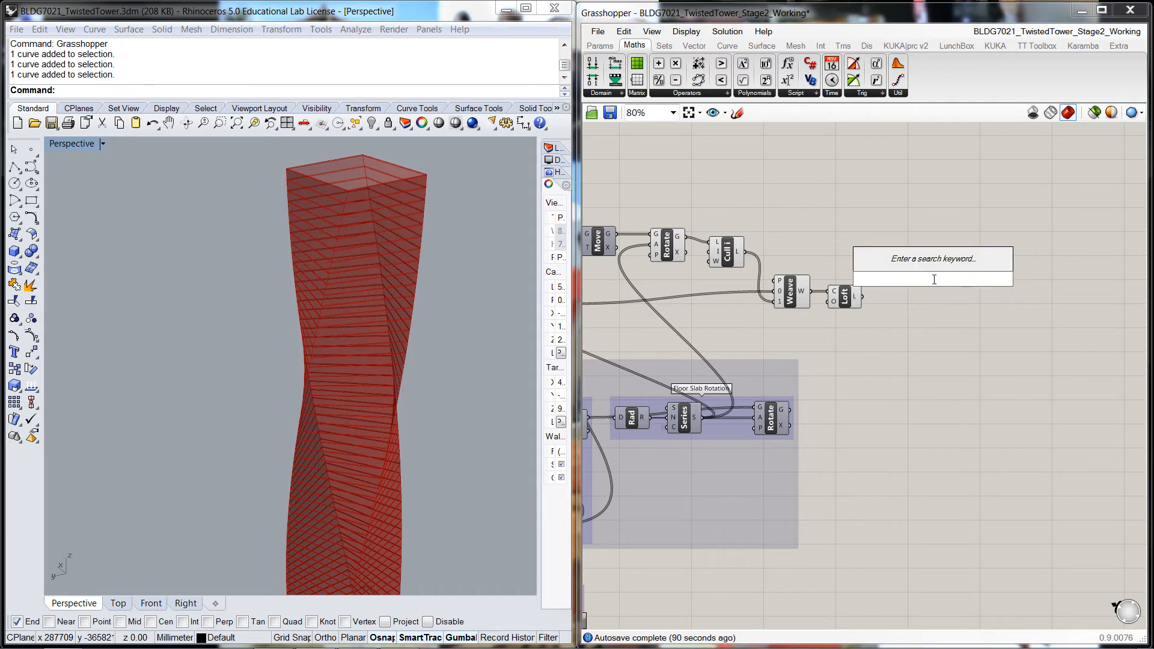
type("dec")
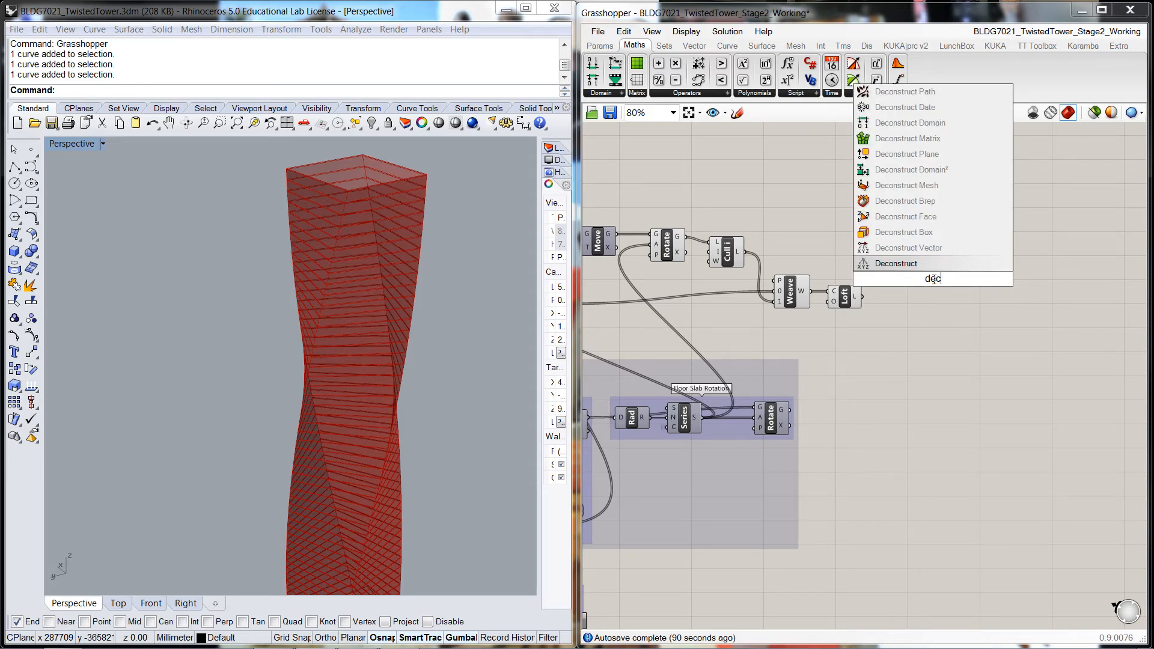
key("Up")
key("Up")
key("Up")
key("Up")
key("Return")
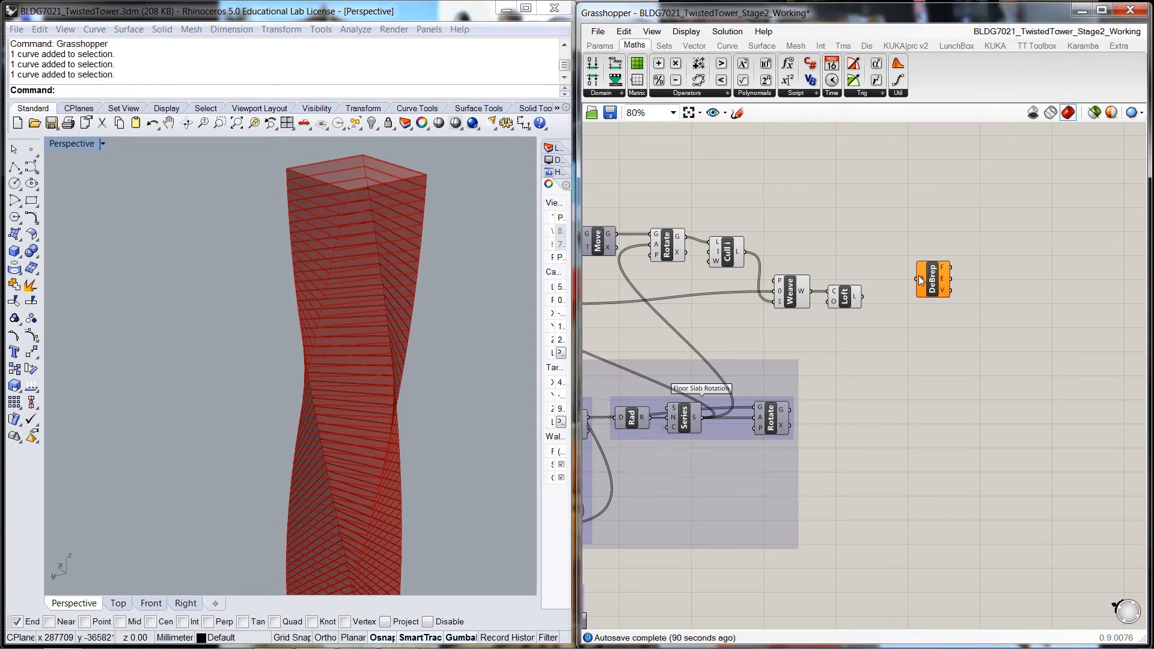
Line up the Deconstruct Brep with the Loft and connect the Loft's output to its brep input
left_click(941, 286, "ctrl+alt")
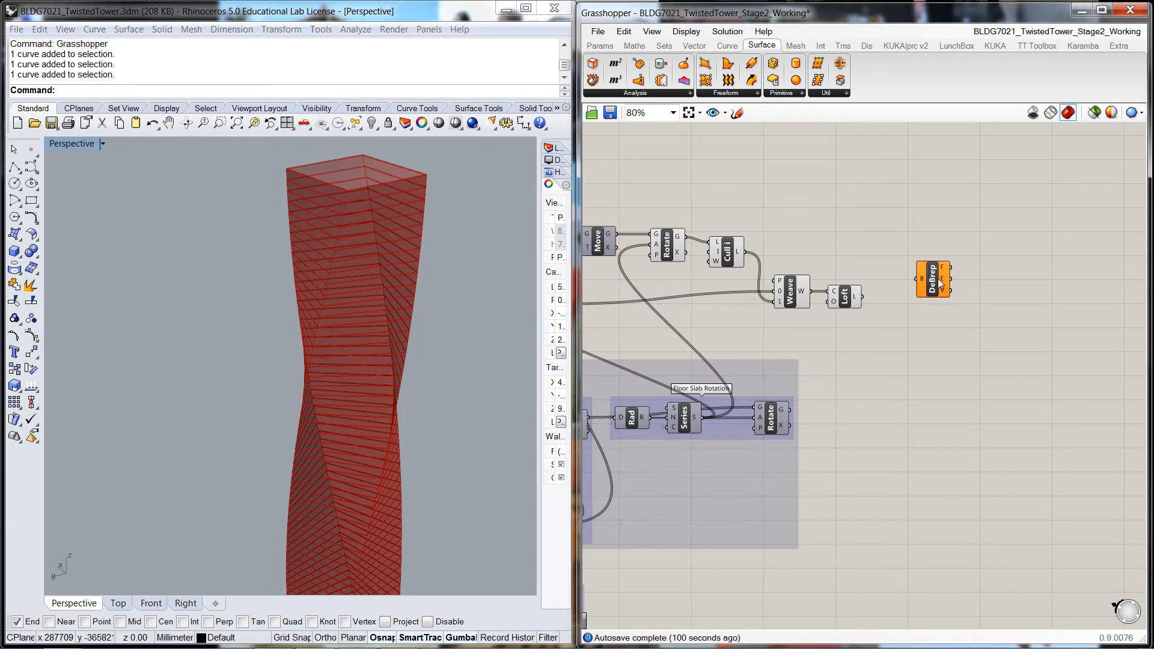
mouse_move(935, 282)
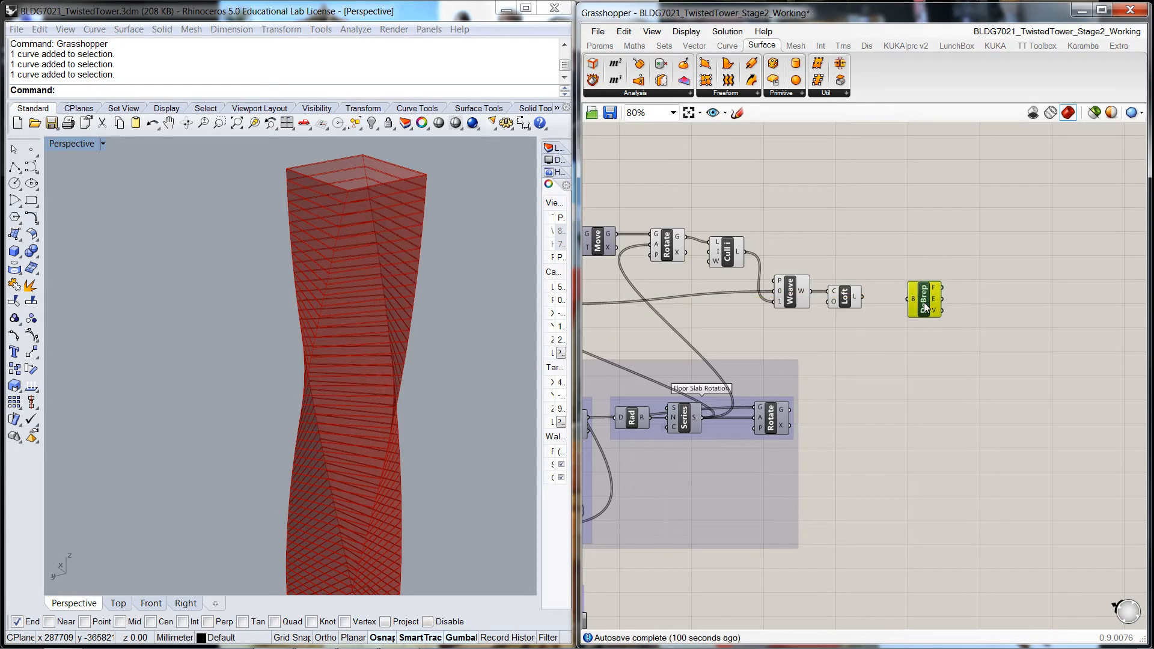
scroll(905, 327, "up", 2)
scroll(902, 330, "up", 1)
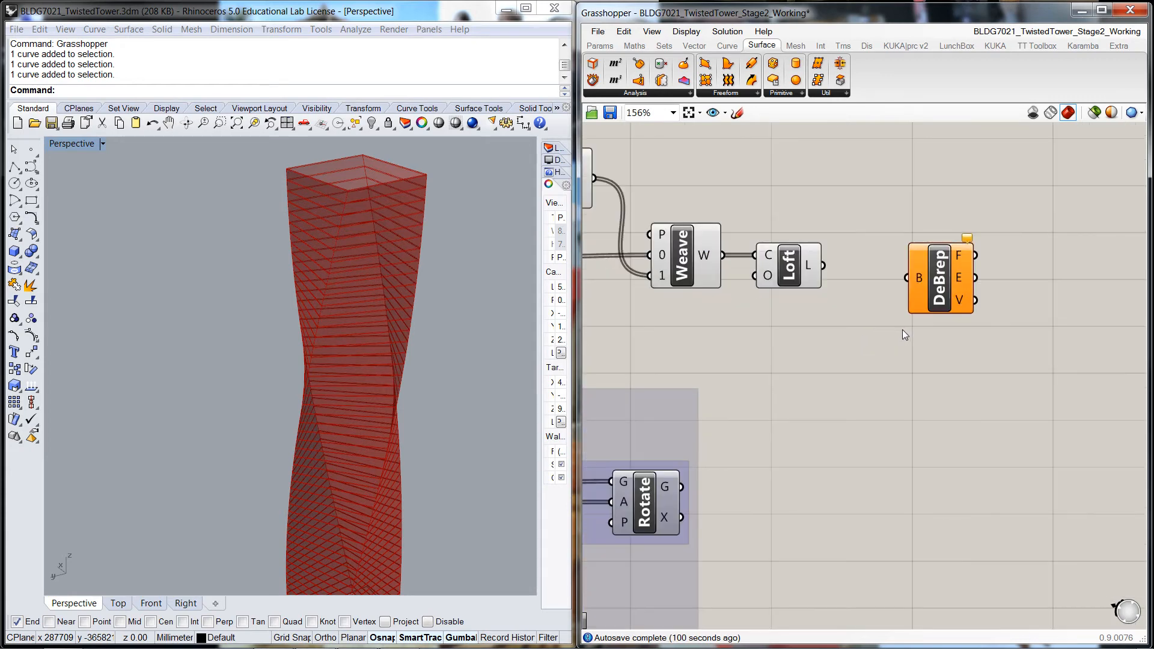
left_click(923, 280)
left_click_drag(823, 267, 903, 267)
left_click(866, 317)
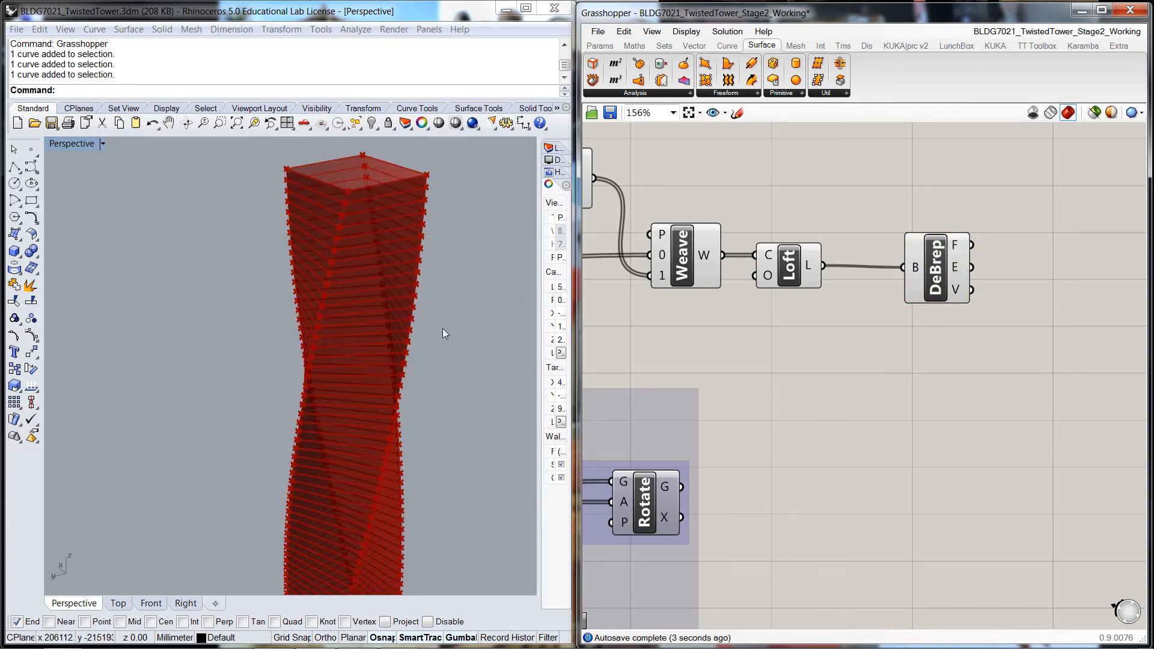
Add a Mesh Surface (Mesh UV) component and place it beyond the Deconstruct Brep's outputs
right_click_drag(439, 343, 460, 348)
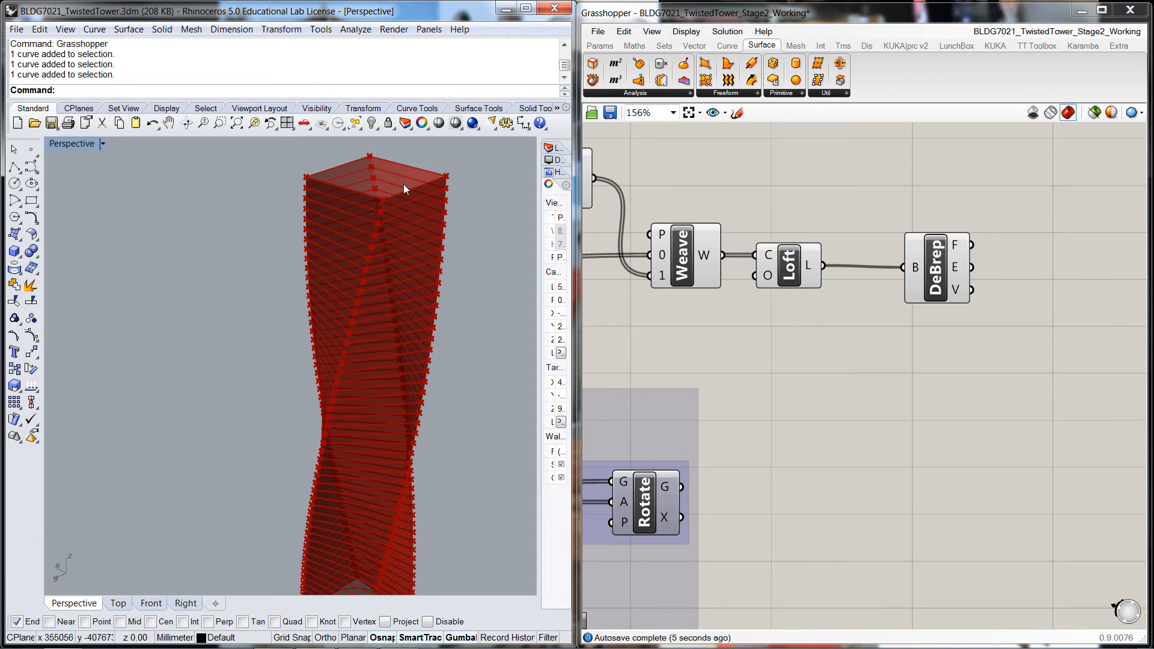
scroll(402, 184, "up", 5)
scroll(814, 301, "up", 3)
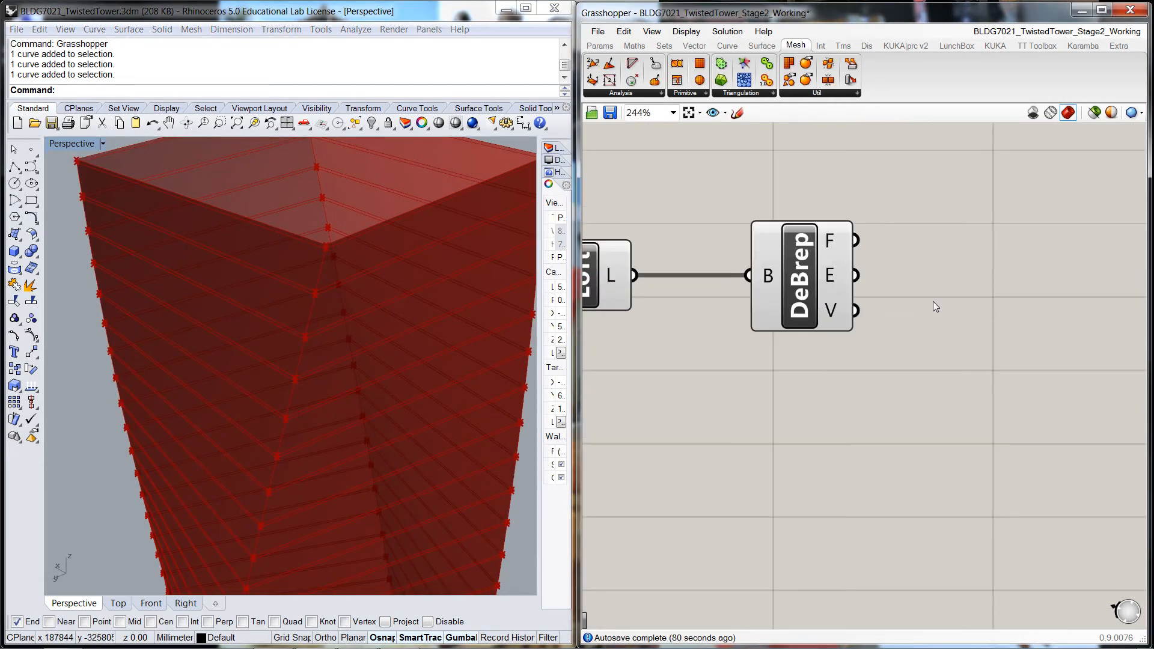
right_click_drag(933, 302, 859, 310)
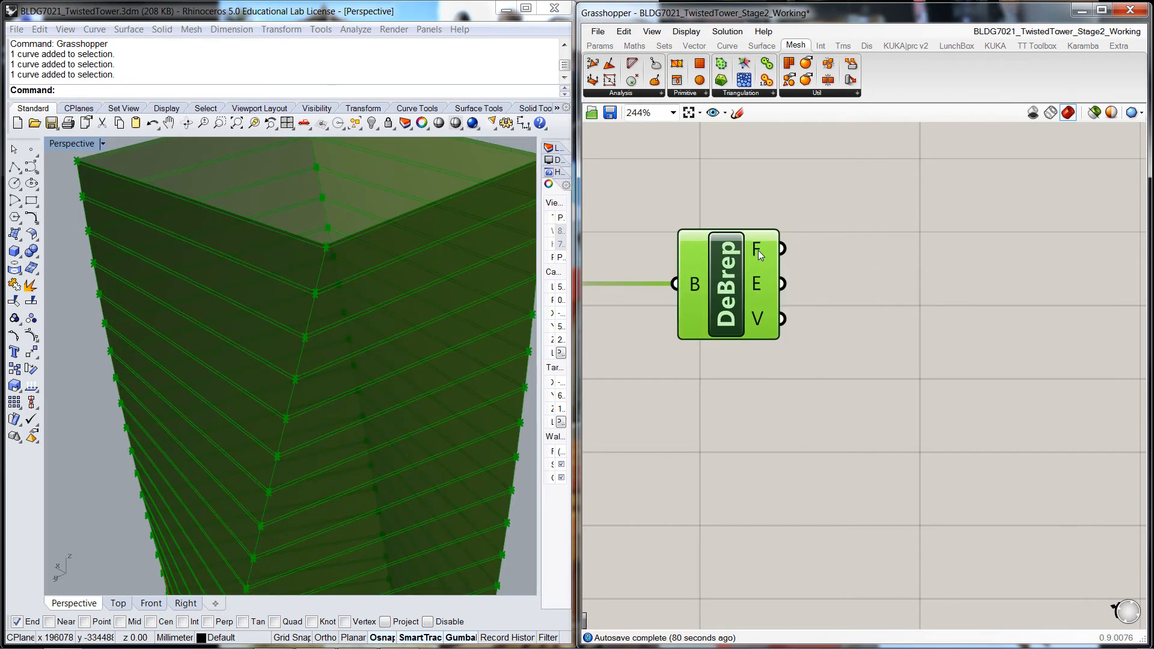
mouse_move(758, 250)
left_click(838, 269)
double_click(883, 298)
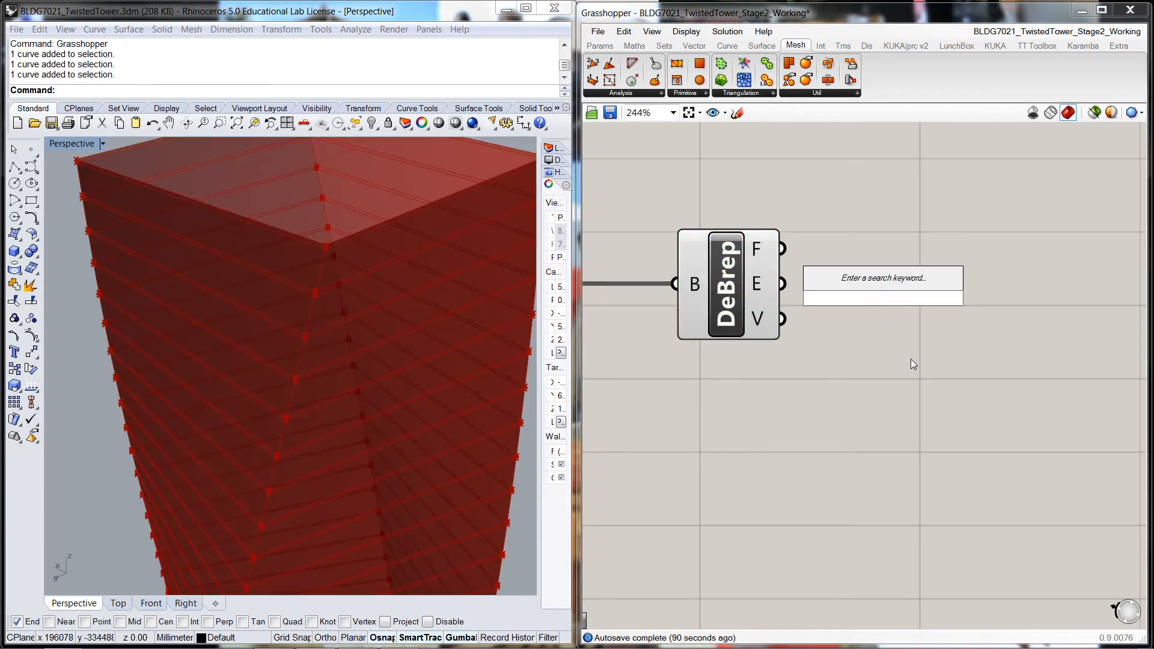
type("mesh sur")
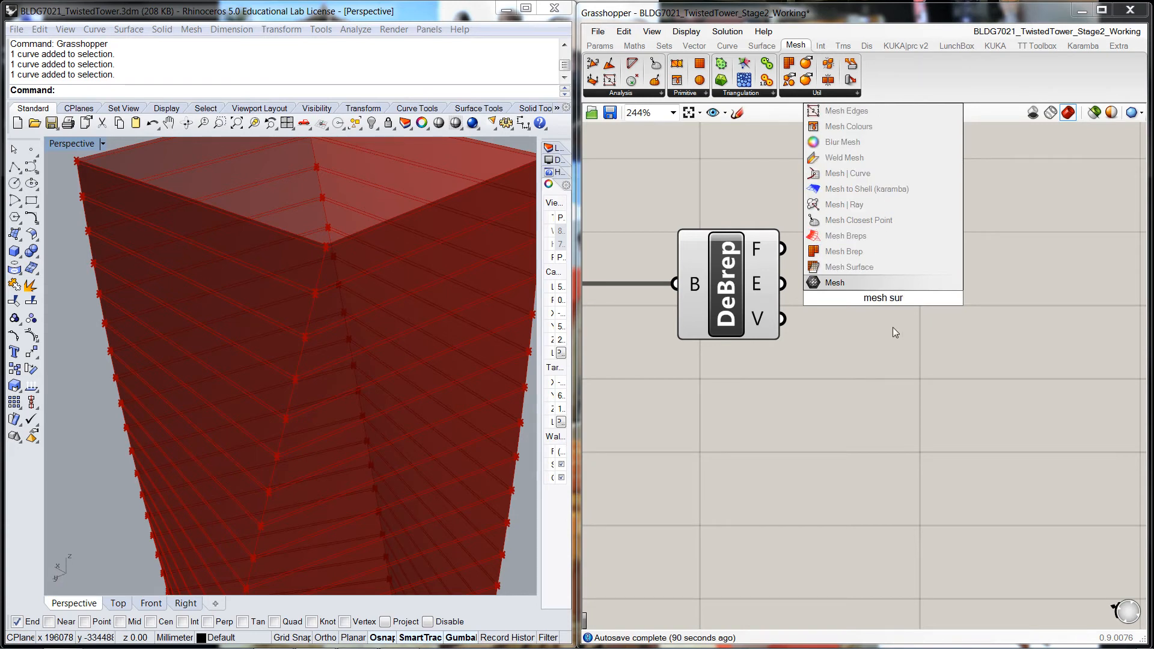
key("Up")
key("Return")
left_click_drag(892, 304, 935, 344)
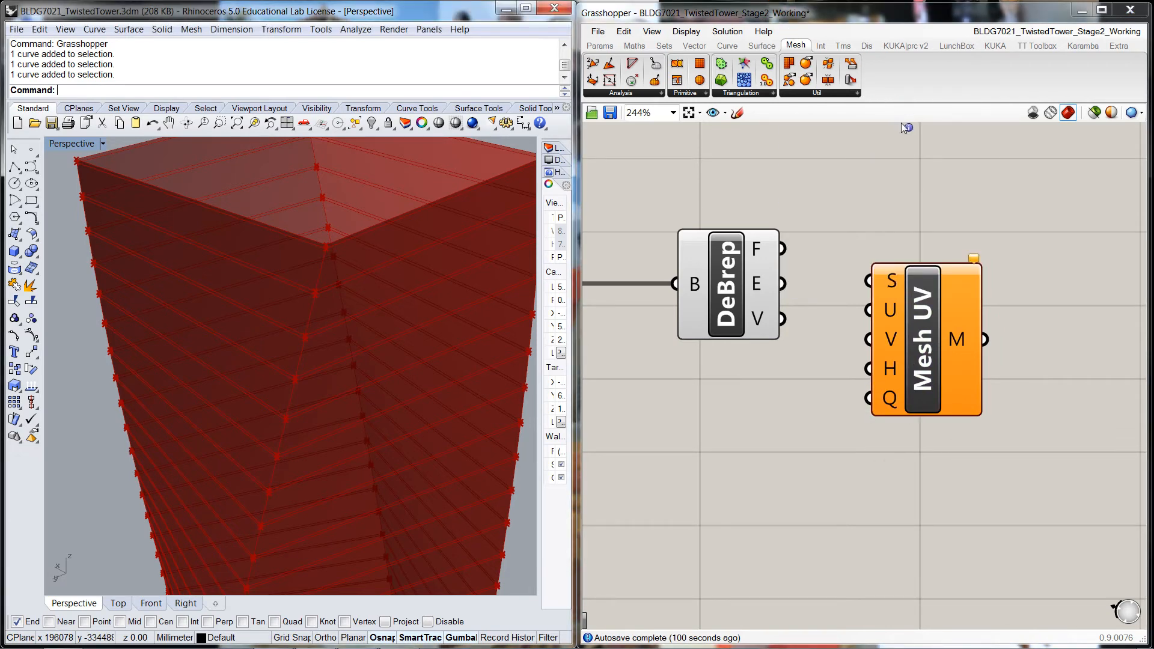
left_click_drag(934, 318, 957, 337)
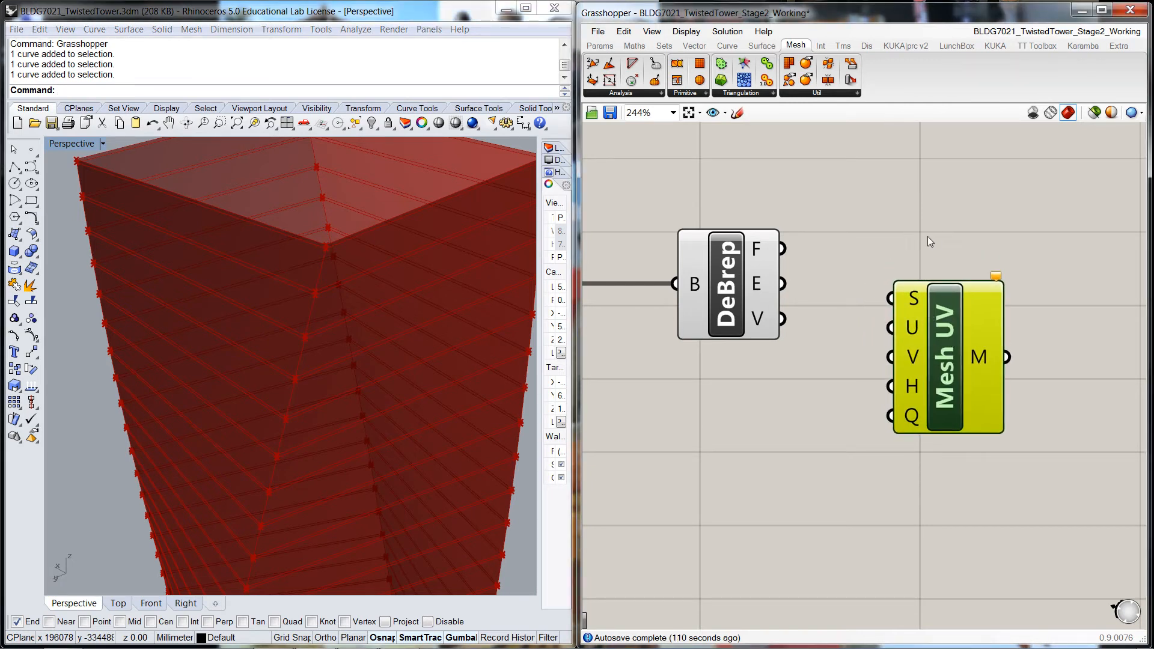
Connect the Deconstruct Brep's faces output to the Mesh UV's surface input
right_click_drag(930, 240, 851, 231)
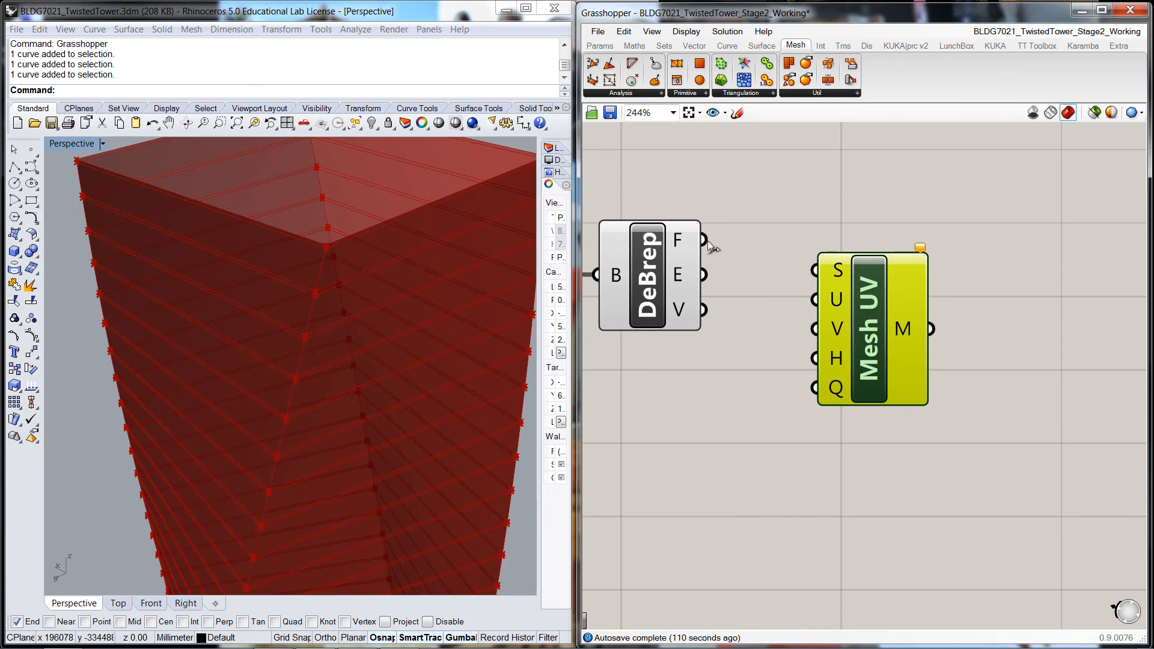
left_click_drag(708, 241, 882, 297)
left_click(762, 224)
left_click(789, 395)
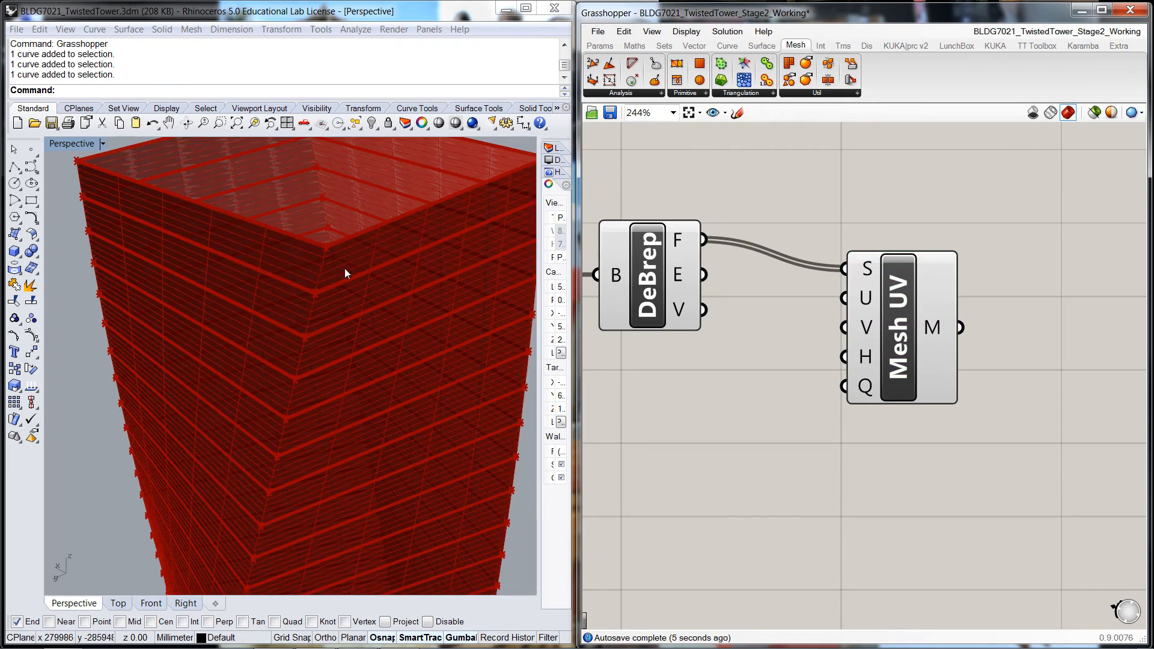
Add a number slider below the Deconstruct Brep with an initial value of 10, and lower it to 3
mouse_move(869, 307)
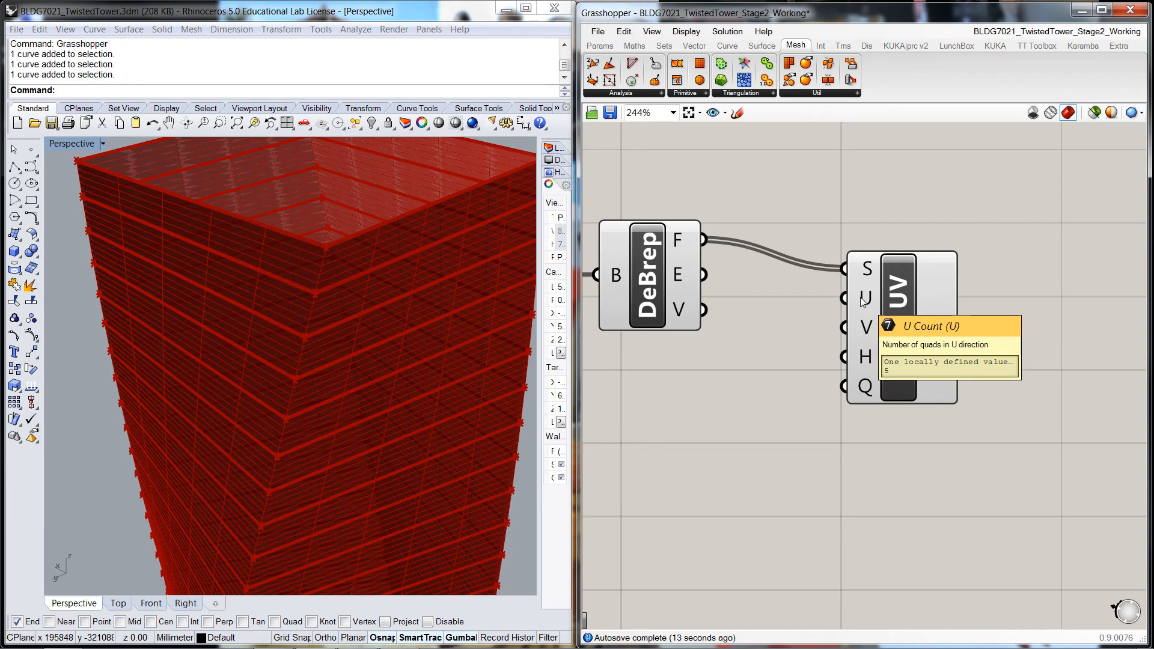
mouse_move(863, 332)
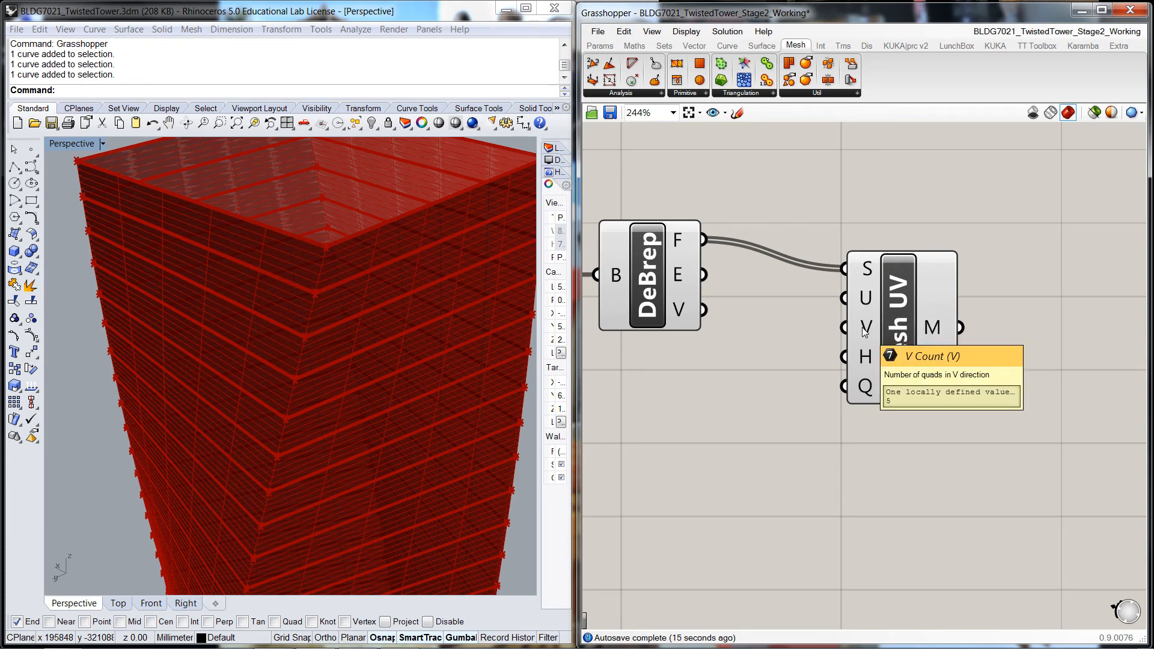
double_click(746, 408)
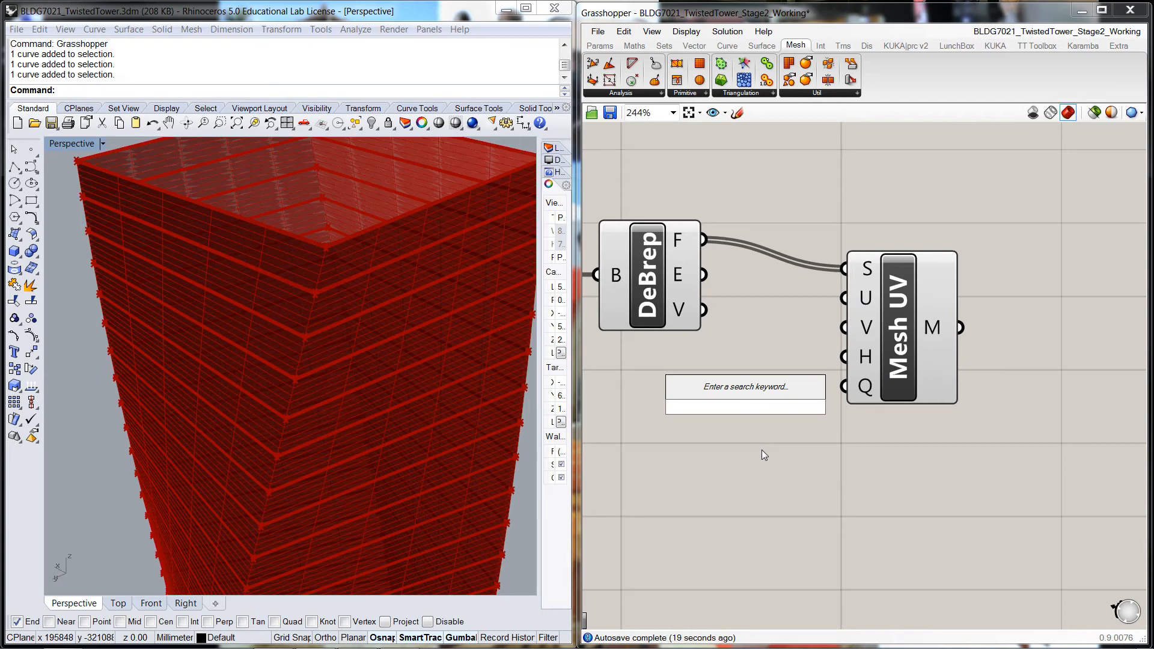
type("10")
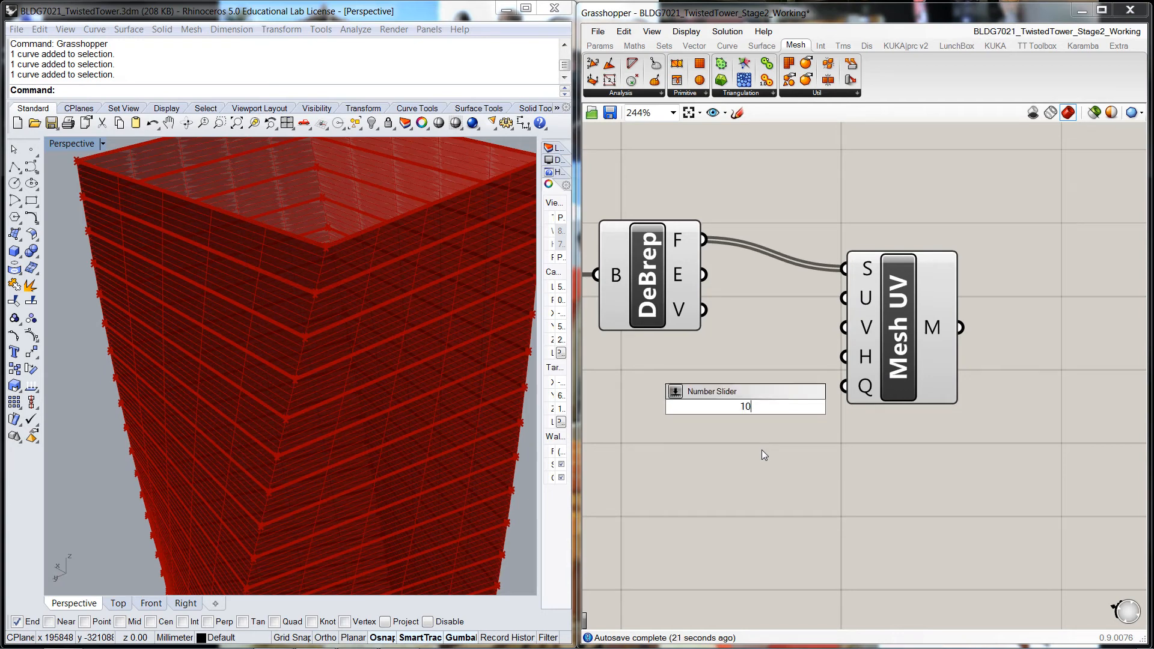
key("Return")
left_click_drag(853, 408, 745, 407)
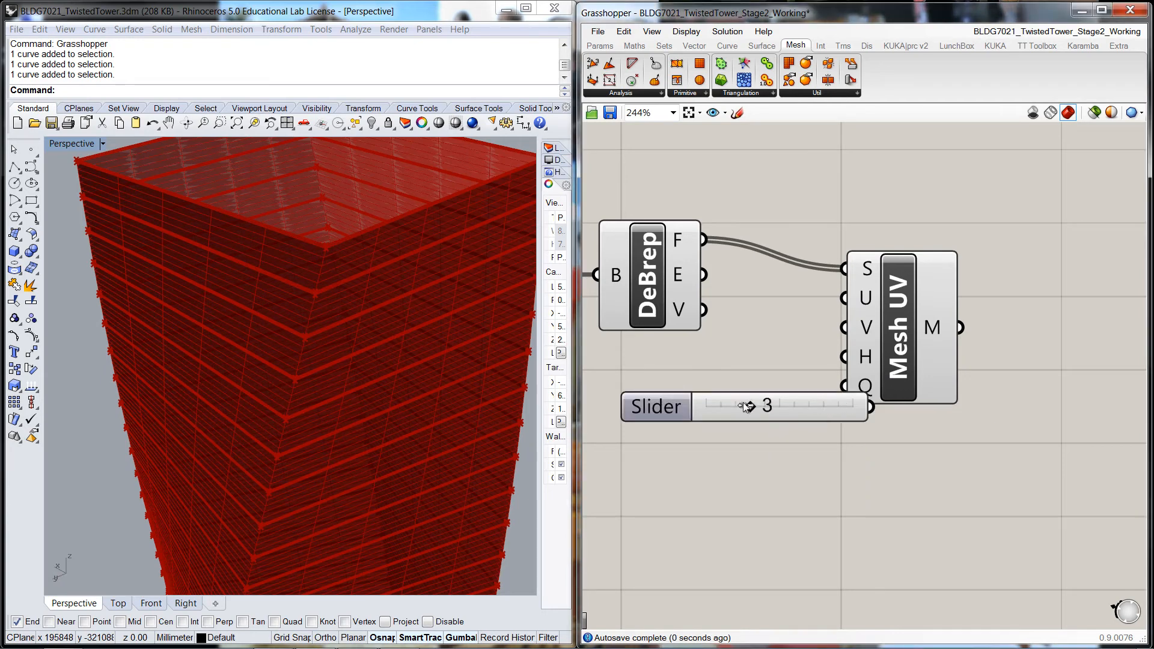
Add a second number slider with the value 20 and stack both sliders below the Deconstruct Brep, clear of the Mesh UV
double_click(746, 465)
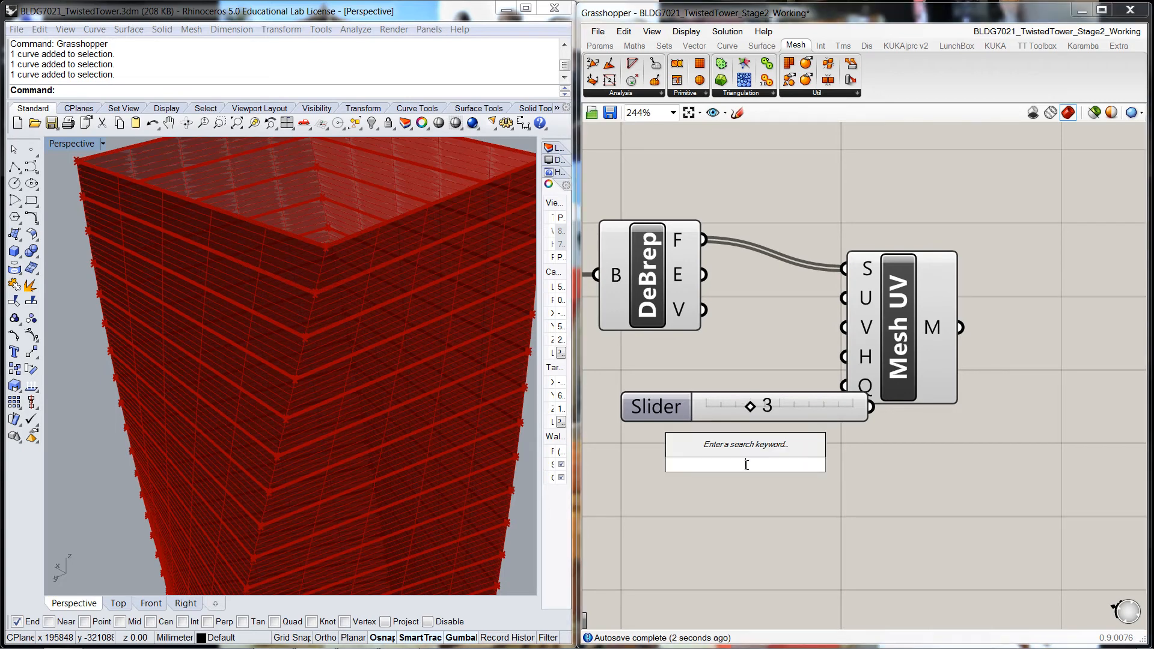
type("20")
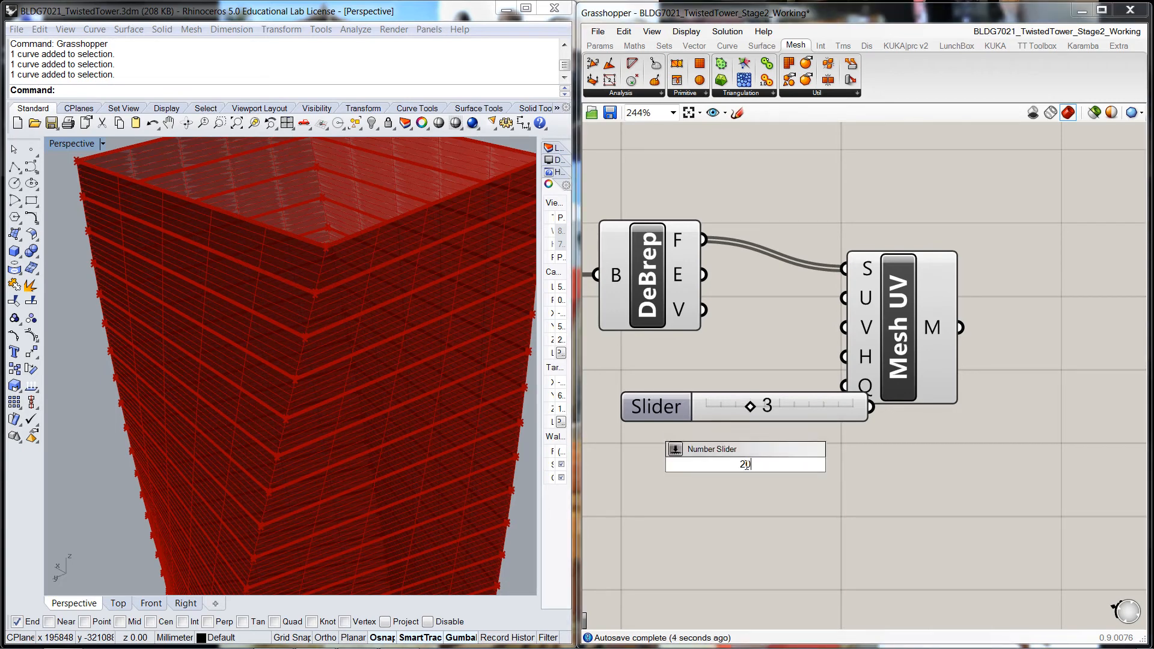
key("Return")
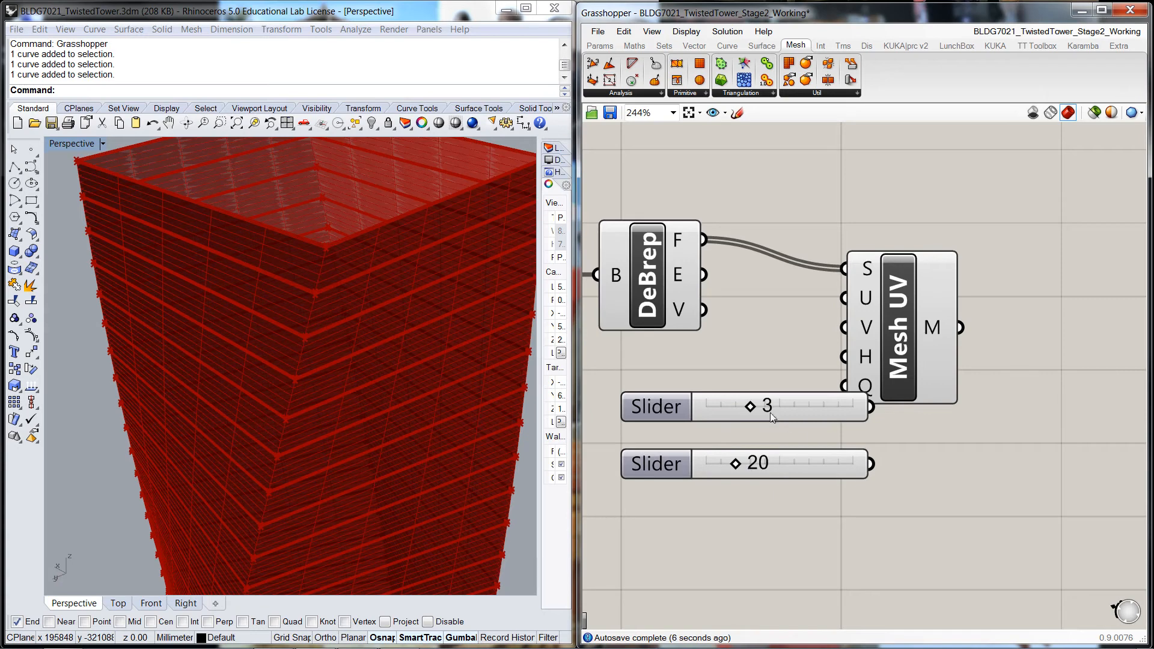
left_click_drag(777, 401, 690, 388)
scroll(781, 430, "down", 2)
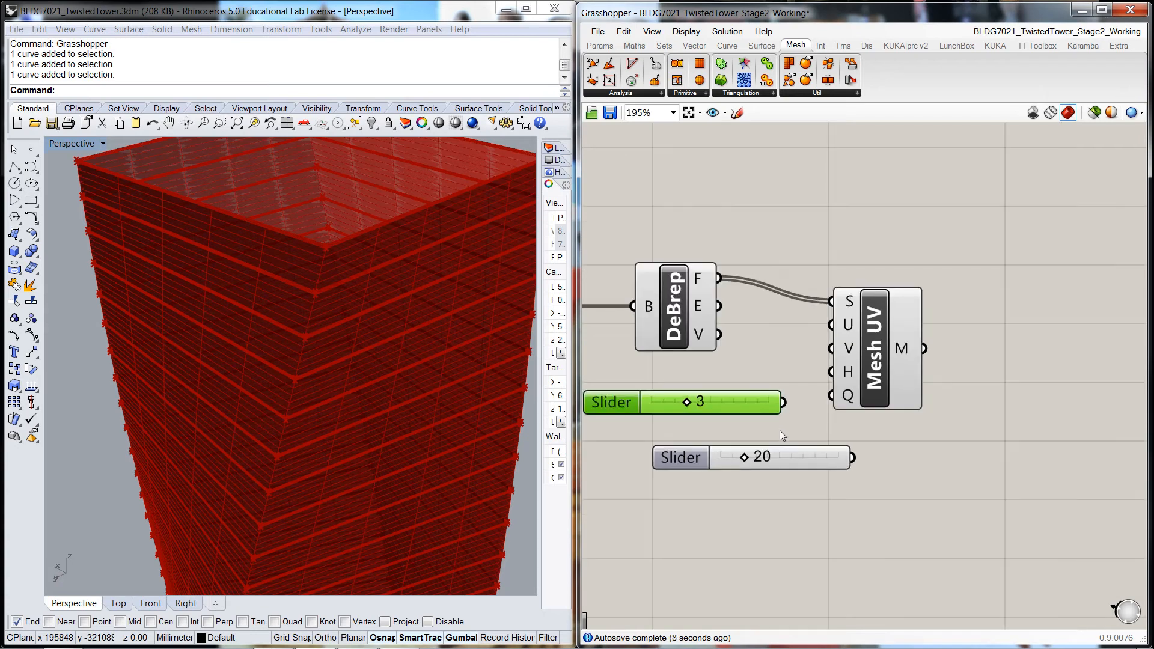
left_click_drag(867, 449, 803, 434)
left_click(853, 503)
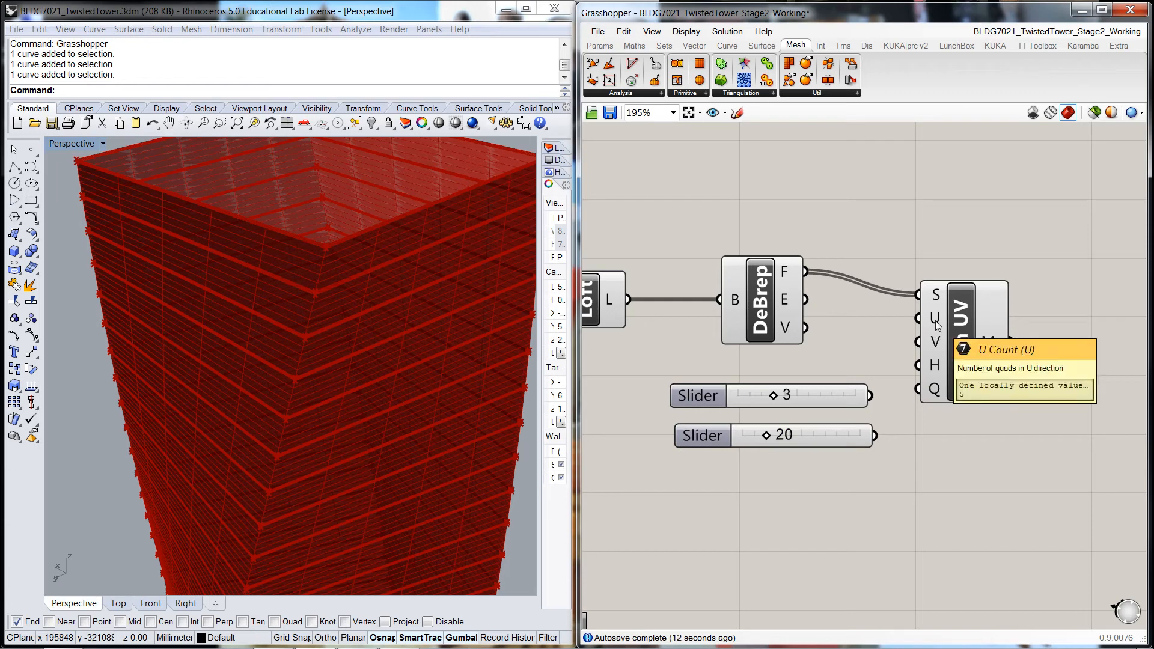
Connect the first slider to the Mesh UV's U count input, lower it to 1 and move it clear of the component
left_click_drag(871, 395, 918, 320)
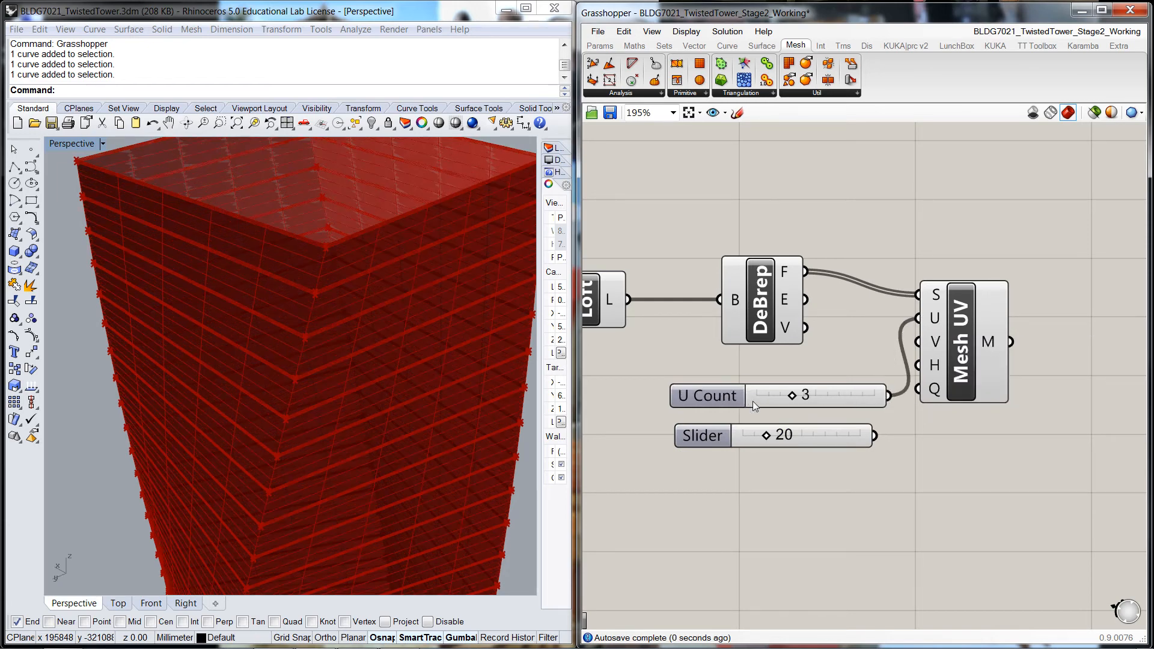
left_click_drag(793, 399, 781, 402)
mouse_move(780, 399)
left_mouse_down()
mouse_move(816, 400)
mouse_move(770, 405)
left_mouse_up()
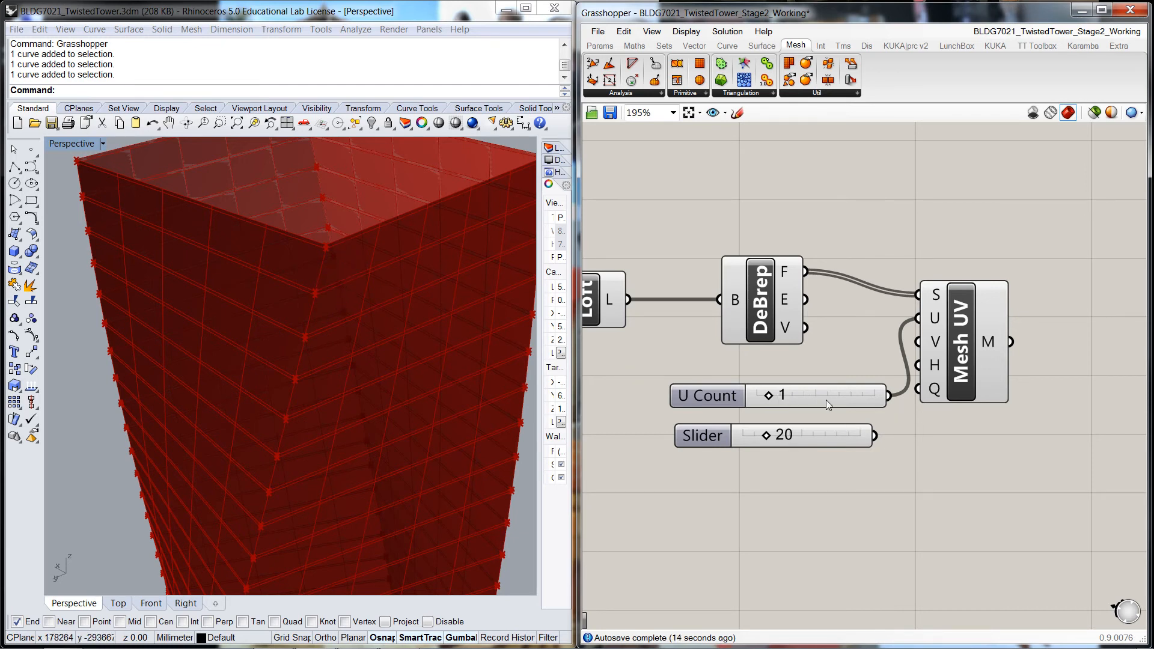
left_click_drag(825, 396, 778, 387)
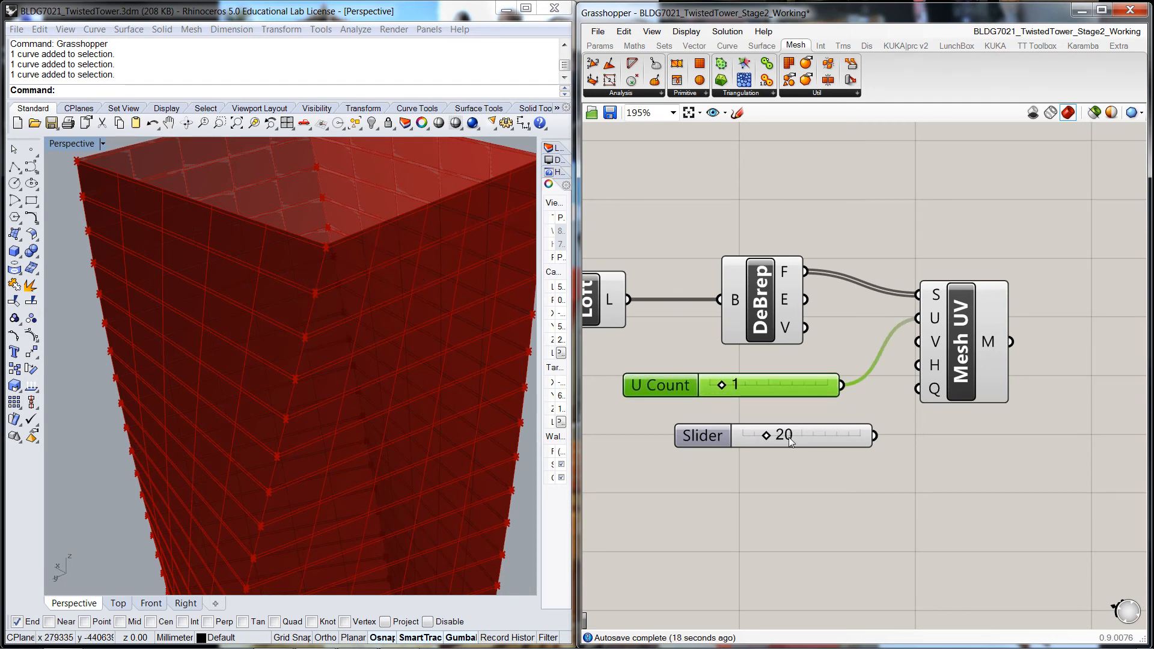
Connect the second slider to the Mesh UV's V count input, align it below the U Count slider and lower it to 14
left_click_drag(845, 443, 918, 341)
left_click(869, 461)
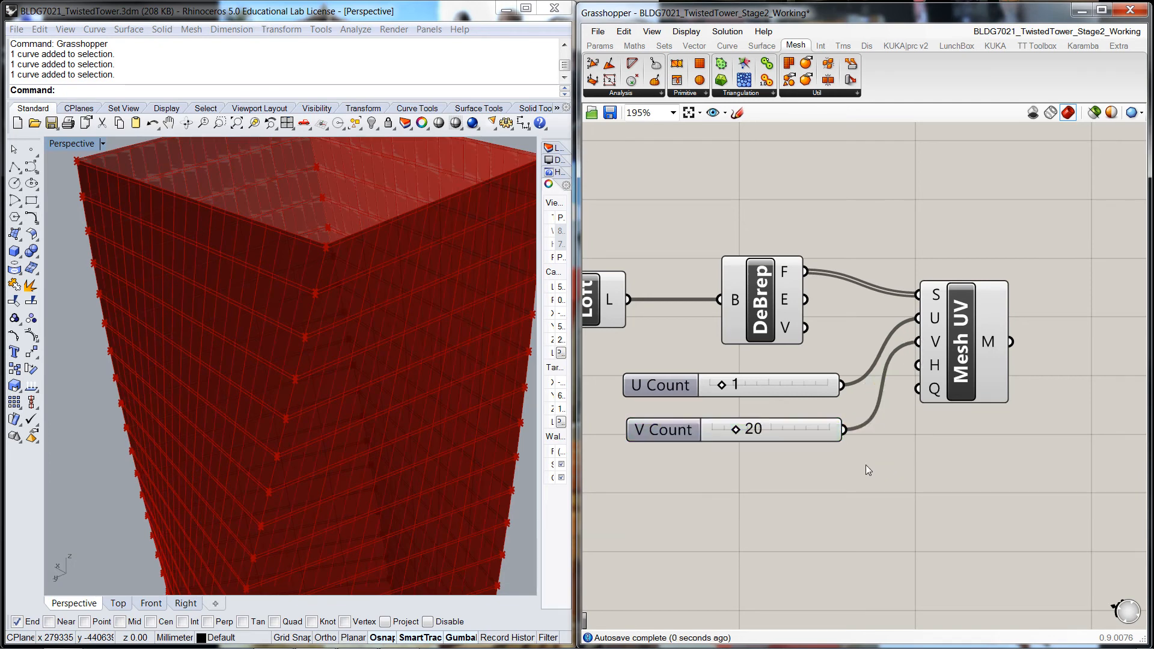
left_click_drag(737, 428, 729, 434)
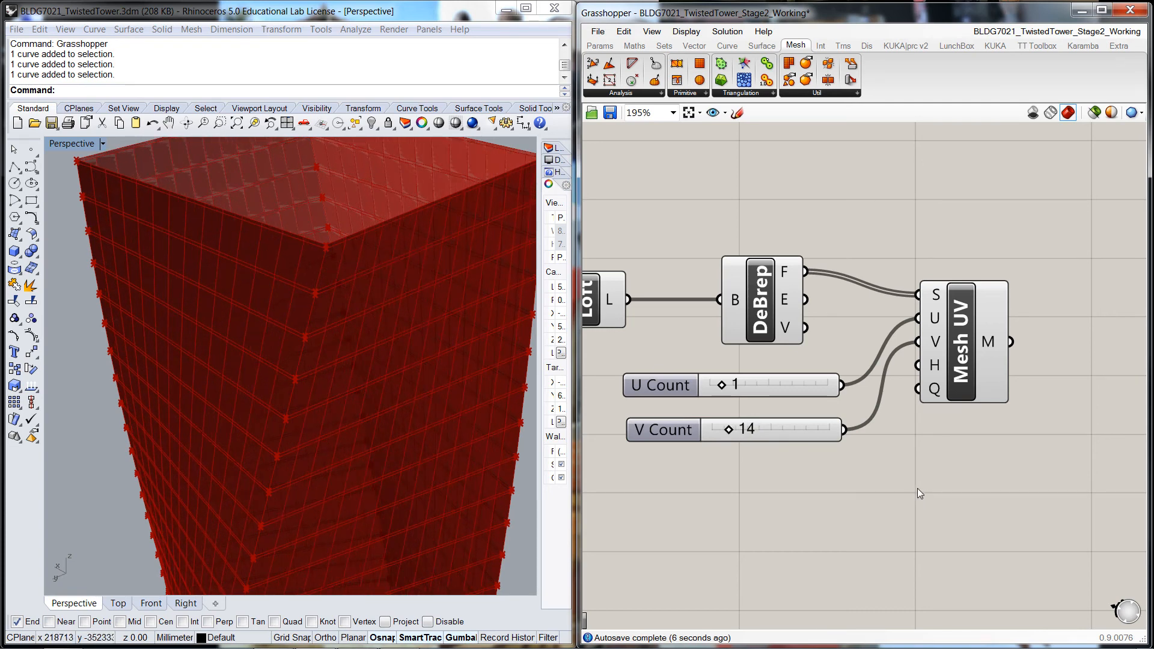
Turn off the preview of the Deconstruct Brep and Loft components
scroll(917, 488, "down", 5)
scroll(997, 416, "down", 2)
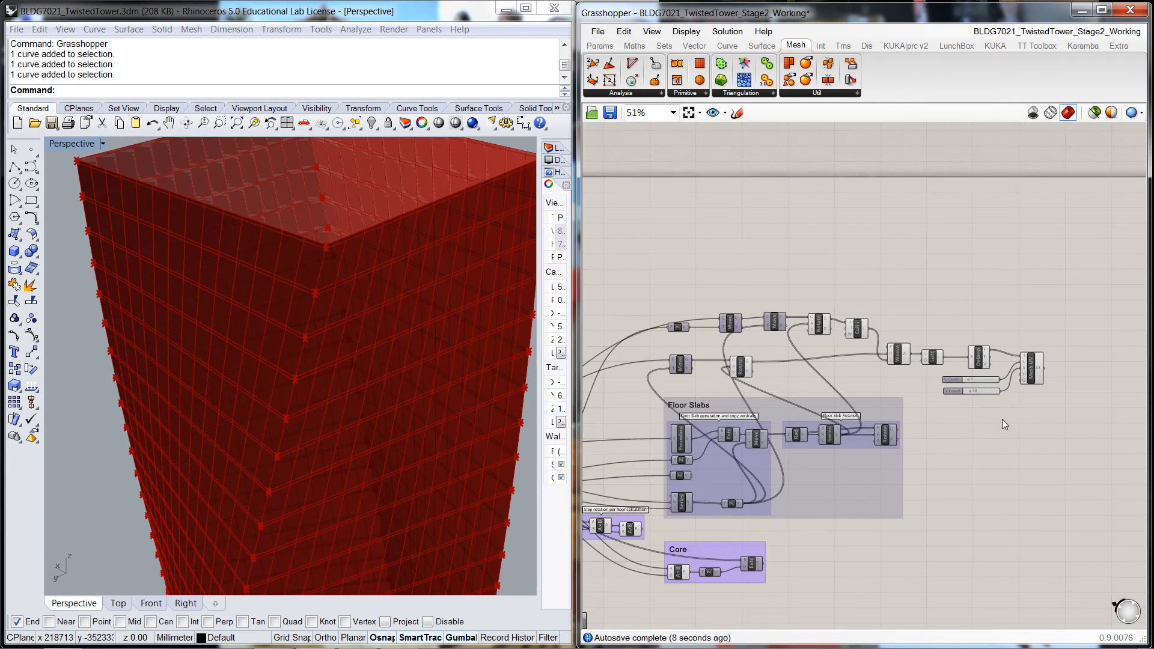
scroll(1004, 354, "up", 3)
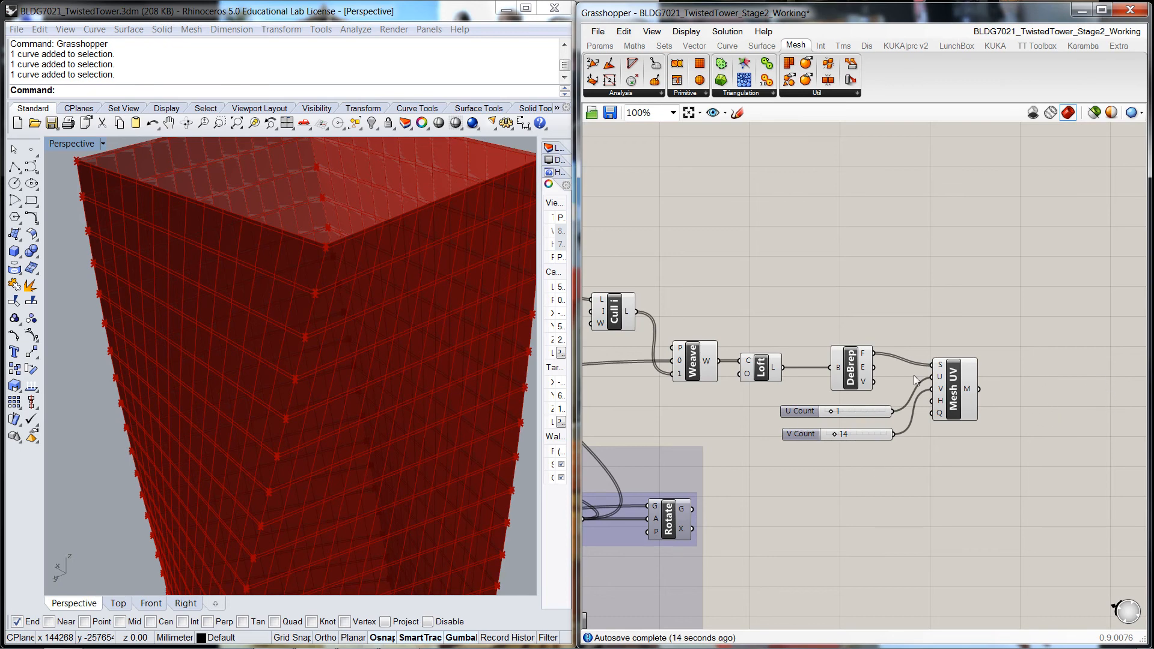
left_click(852, 364)
right_click(851, 364)
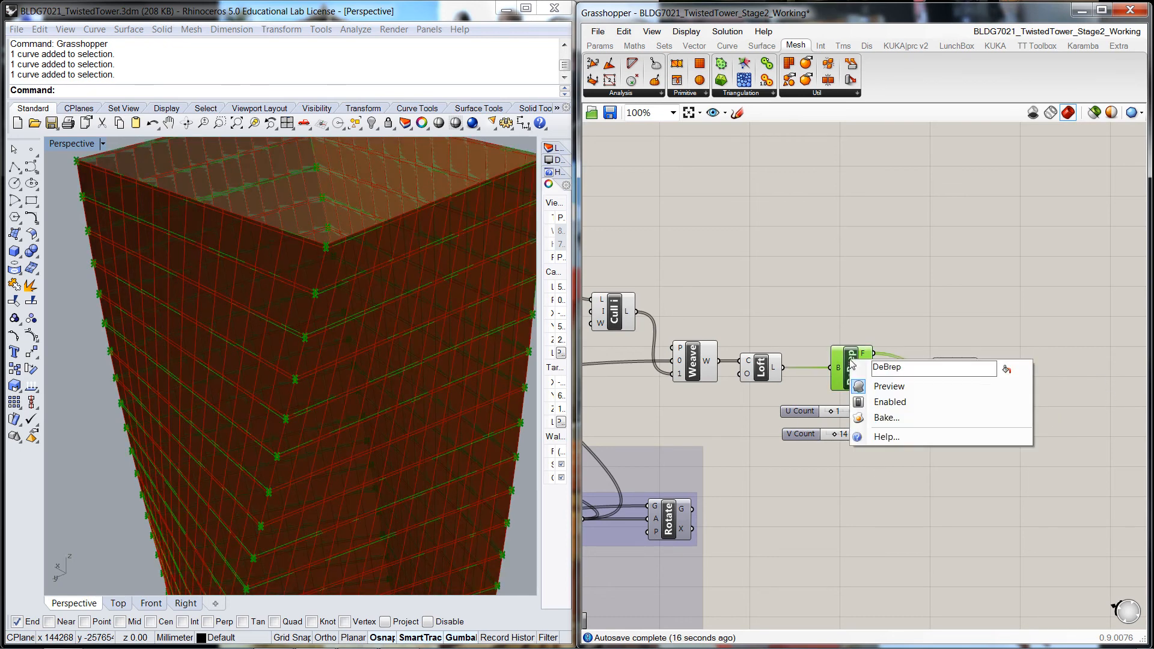
left_click(887, 386)
left_click(756, 372)
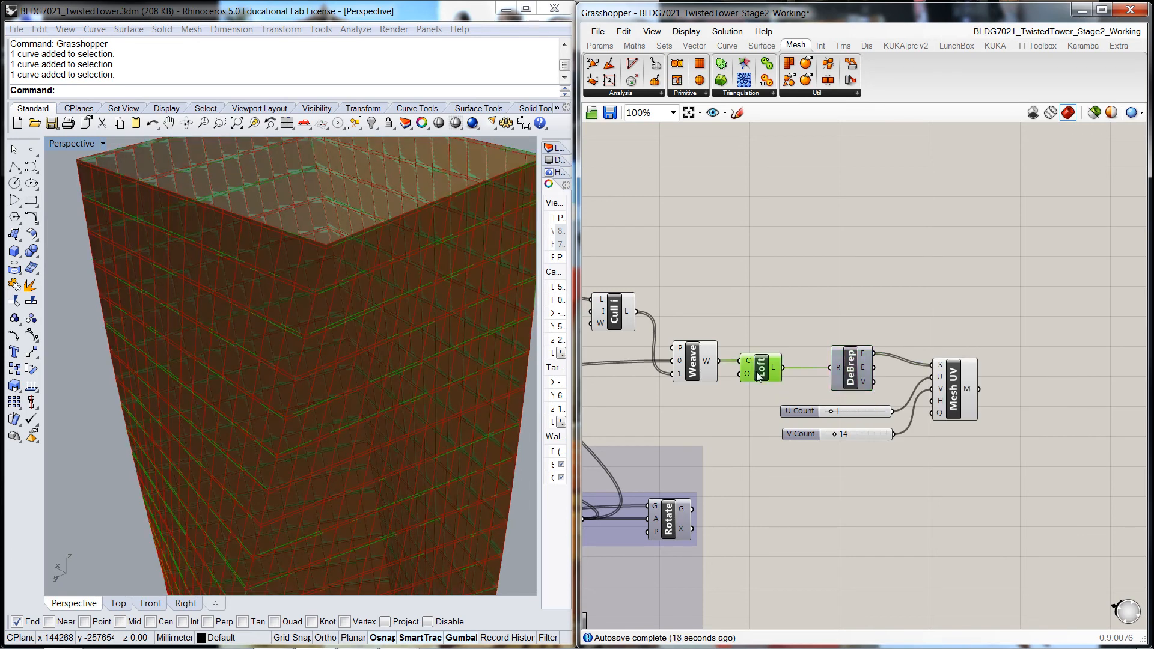
right_click(756, 371)
left_click(779, 399)
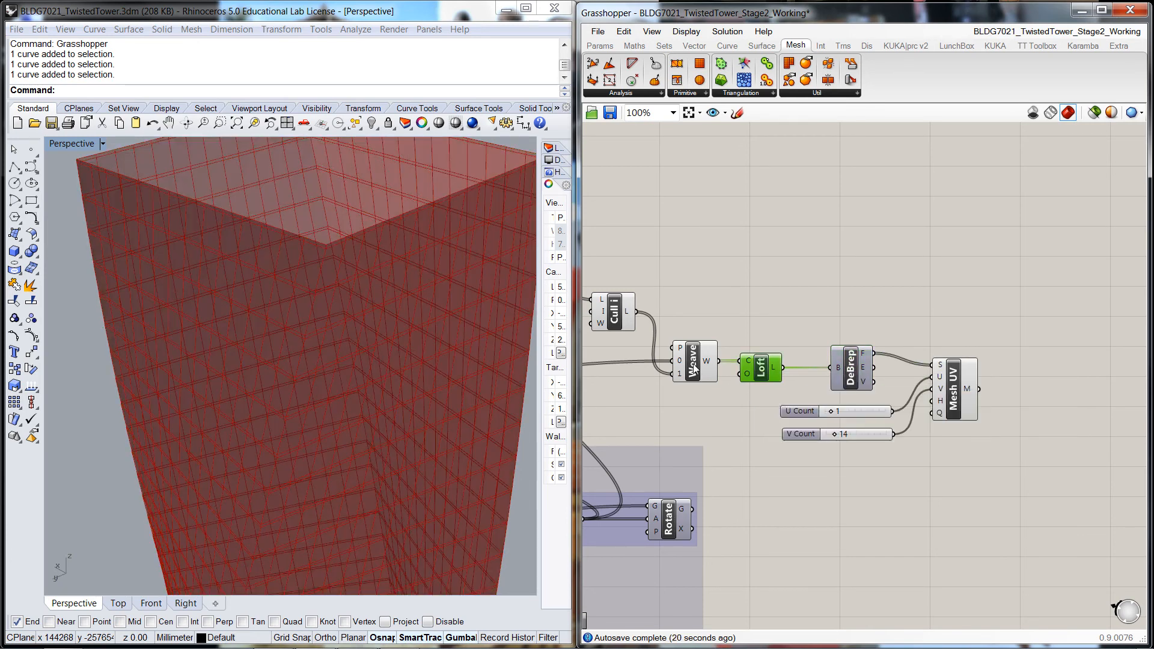
Turn off the preview of the Weave and Cull Index components
left_click(694, 370)
right_click(697, 365)
left_click(721, 392)
right_click_drag(690, 415, 828, 431)
left_click(752, 333)
right_click(753, 333)
left_click(782, 359)
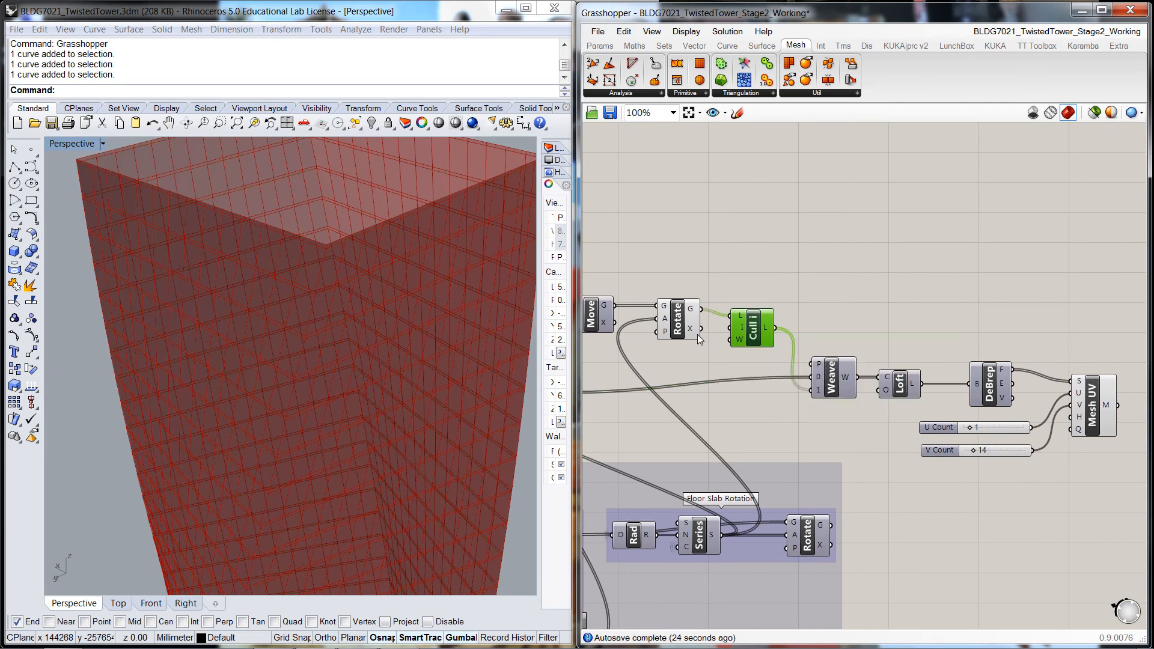
Turn off the preview of the two Rotate components that feed the floor outlines into the Weave
left_click(679, 322)
right_click(690, 323)
left_click(720, 349)
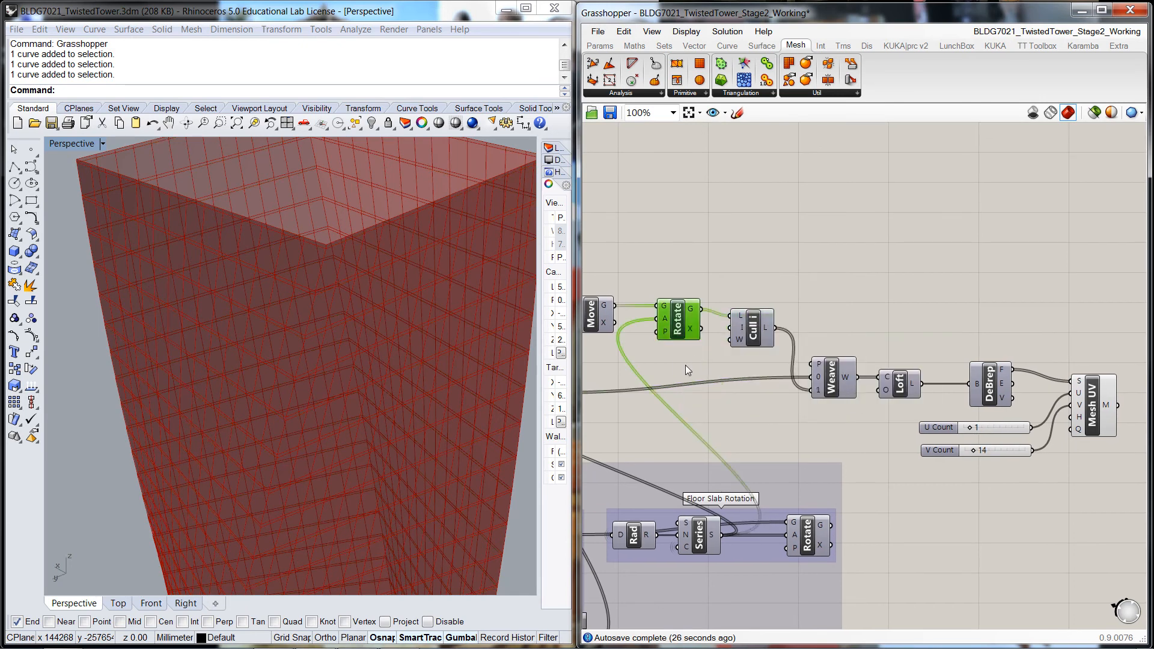
right_click_drag(685, 365, 902, 386)
left_click(749, 426)
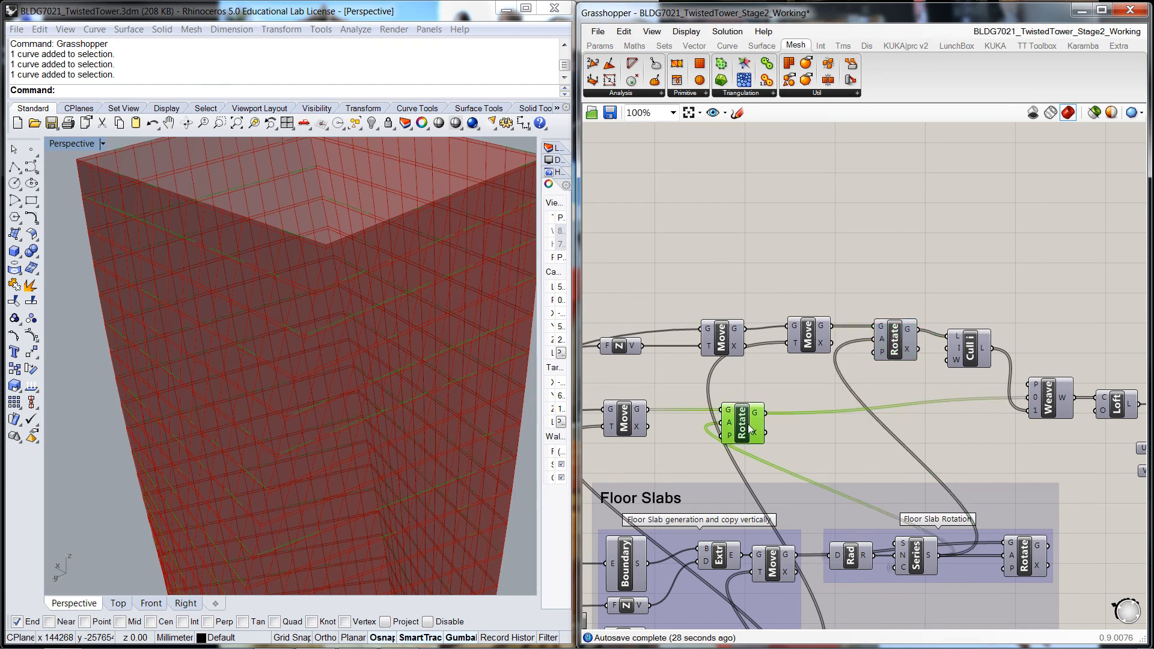
right_click(749, 428)
left_click(789, 453)
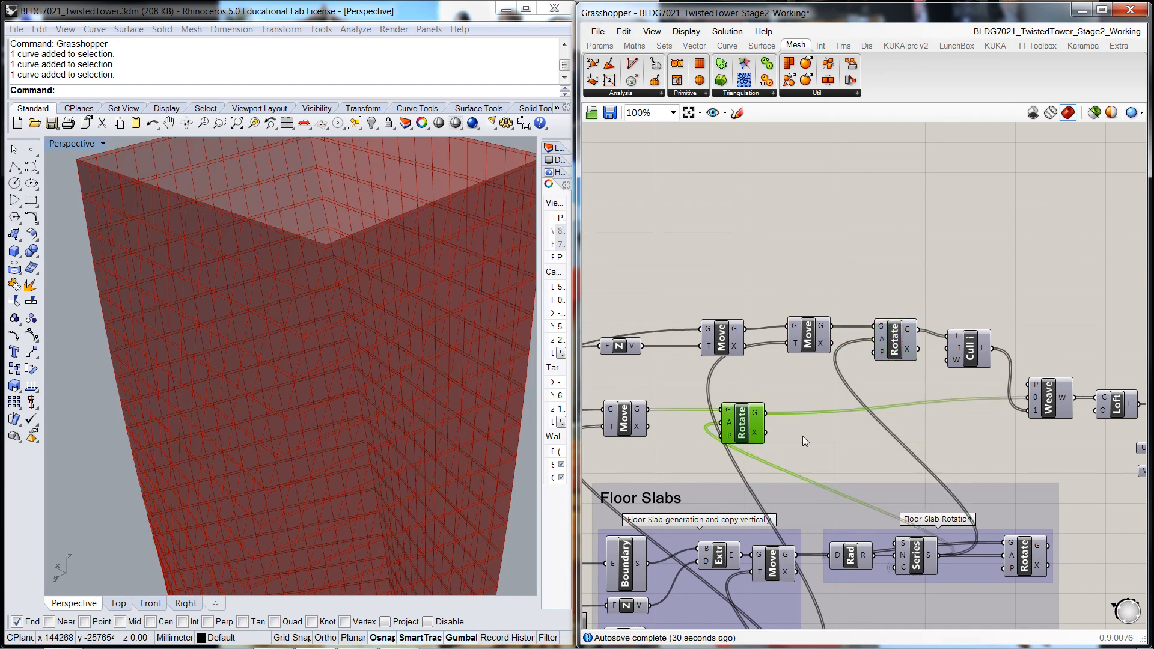
left_click(803, 435)
Turn on the preview of the Rotate component in the Floor Slab Rotation group
scroll(933, 441, "down", 2)
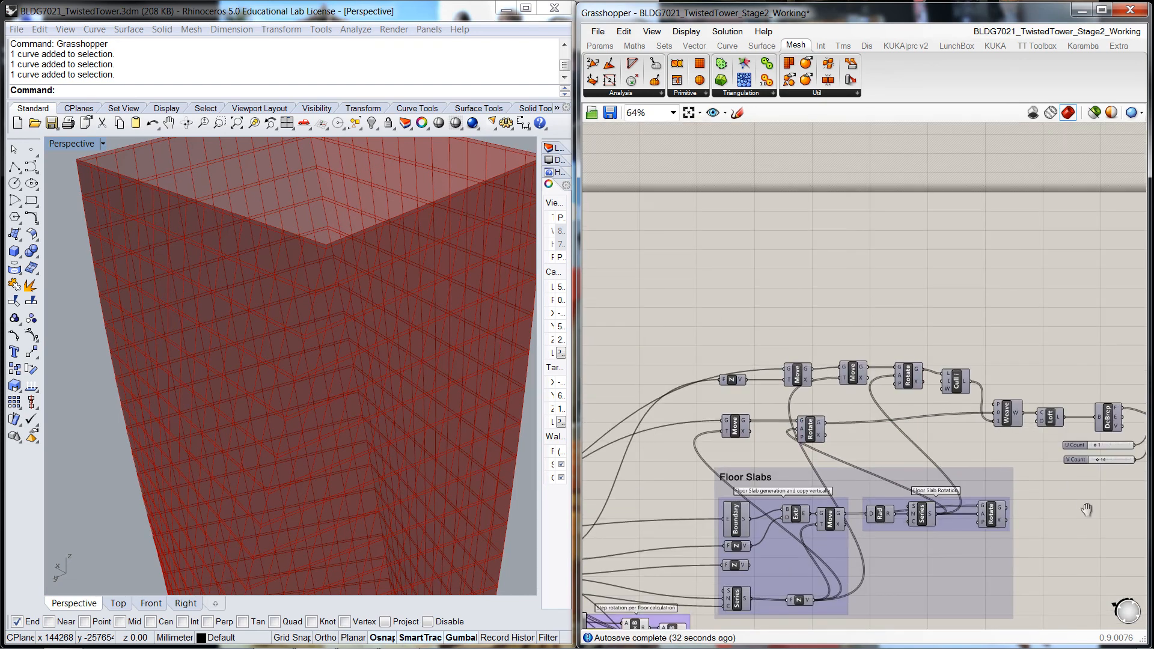
right_click_drag(1087, 509, 868, 374)
left_click(956, 295)
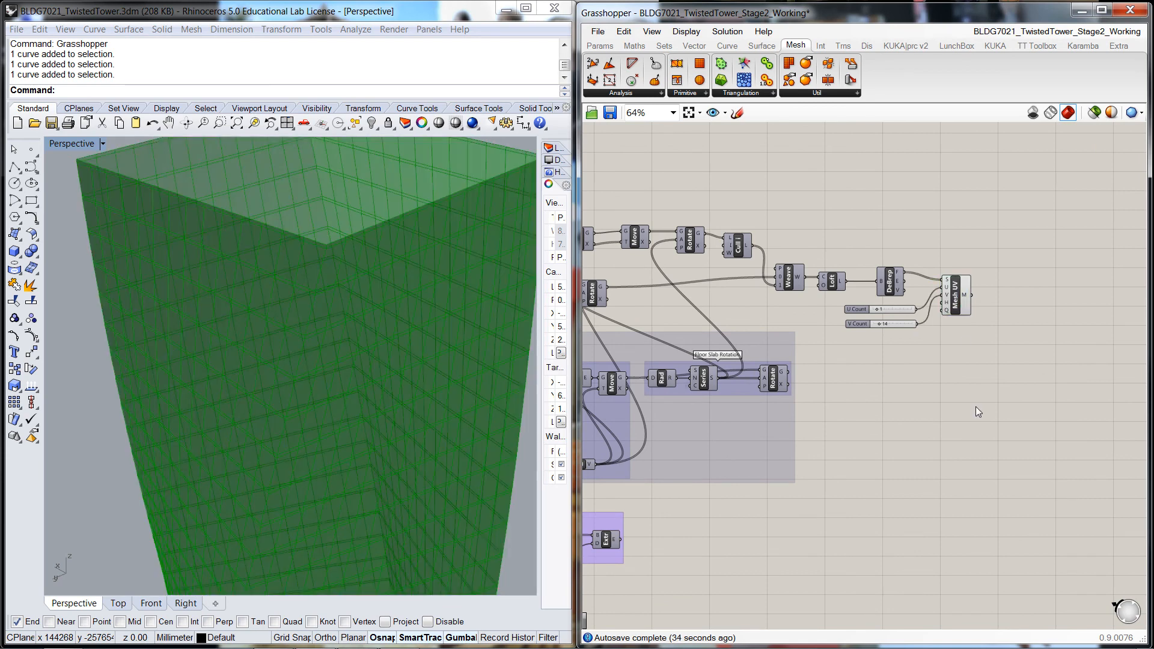
scroll(919, 482, "down", 1)
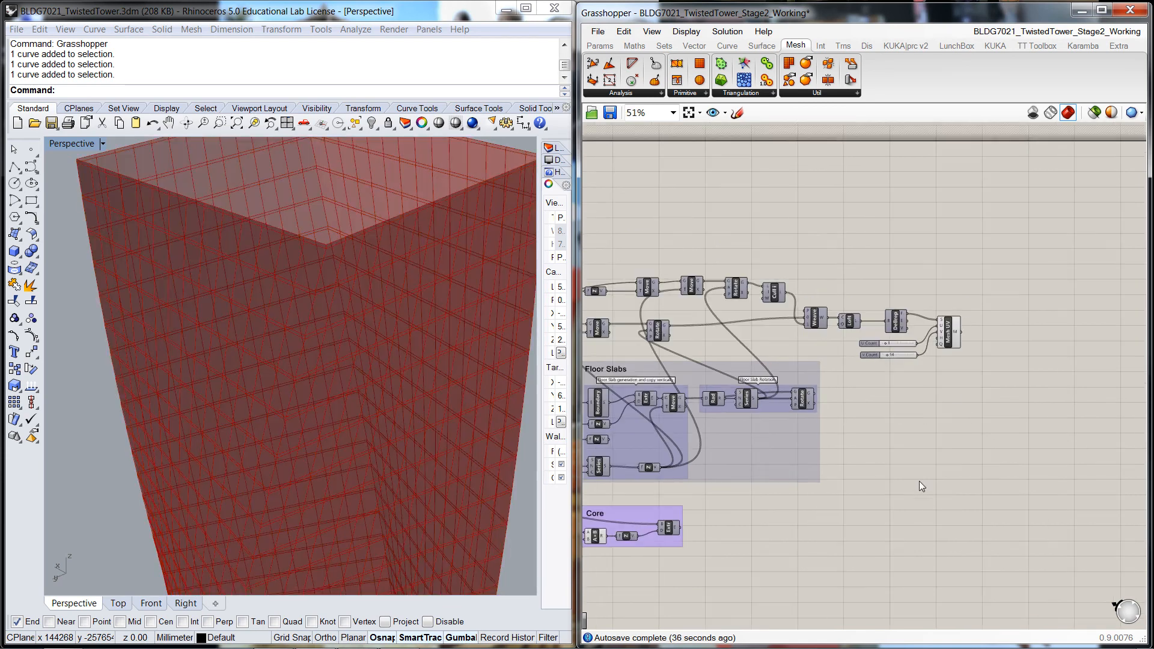
right_click_drag(753, 532, 906, 434)
scroll(940, 345, "up", 3)
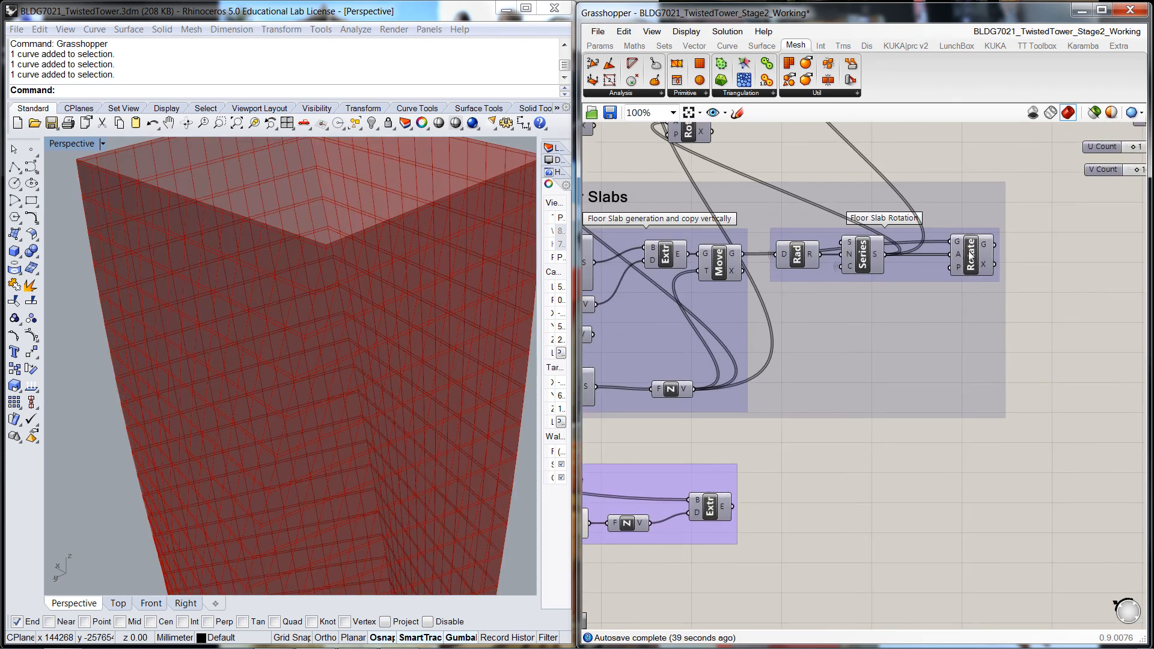
left_click(970, 255)
right_click(969, 252)
left_click(1005, 279)
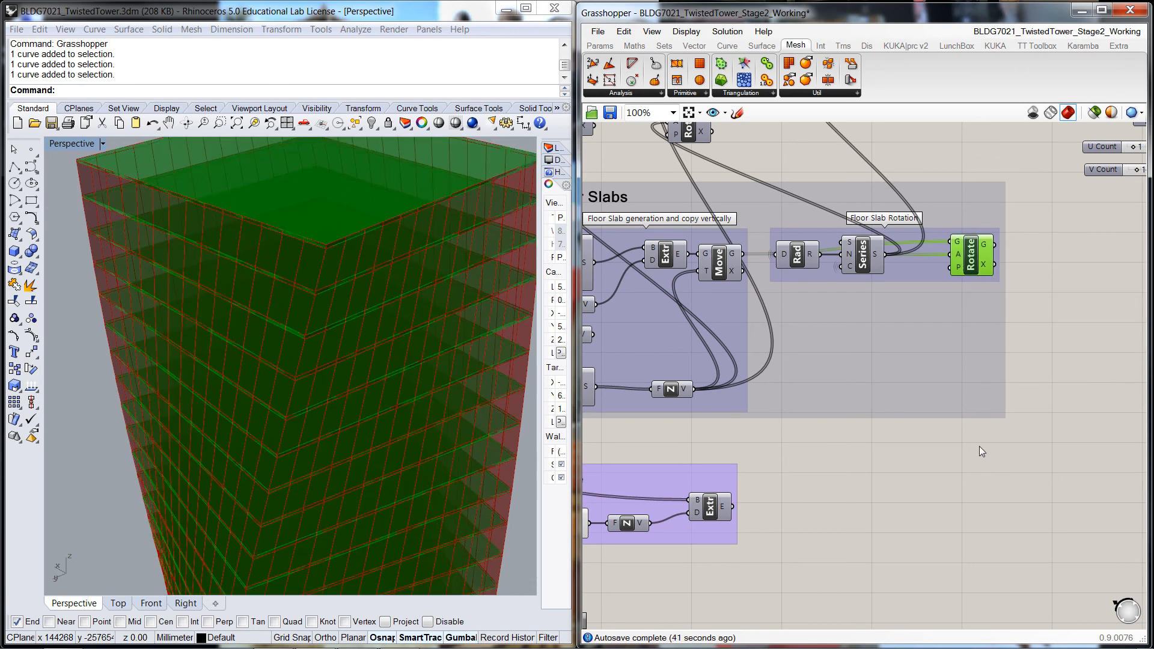
left_click(968, 461)
Turn on the preview of the Extrude component in the Core group
left_click(716, 510)
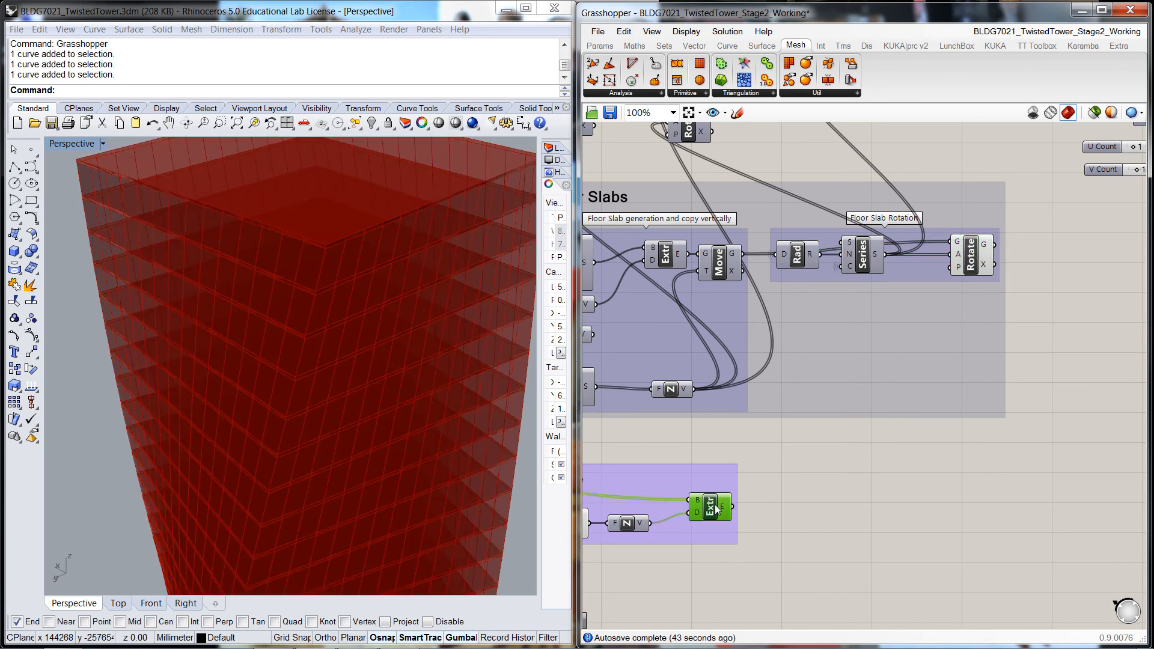
right_click(715, 505)
left_click(766, 531)
left_click(785, 496)
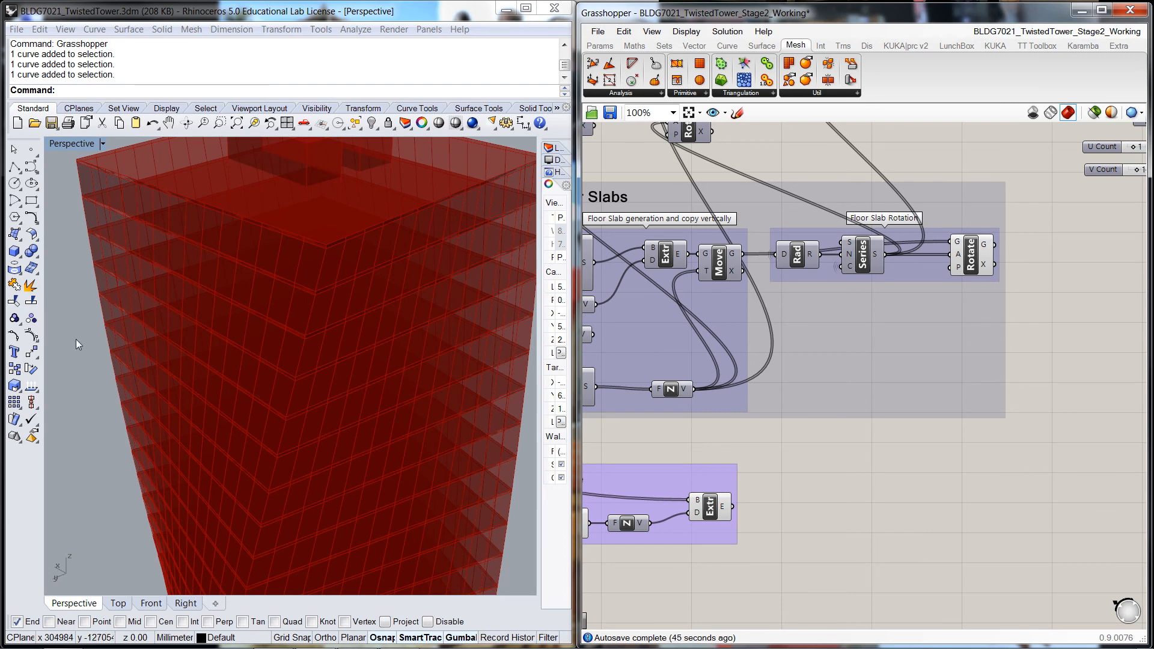
Examine the whole tower with its facade mesh, floor slabs and core in the Rhino perspective view
left_click(84, 357)
scroll(85, 357, "down", 5)
right_click_drag(419, 496, 495, 379, "shift")
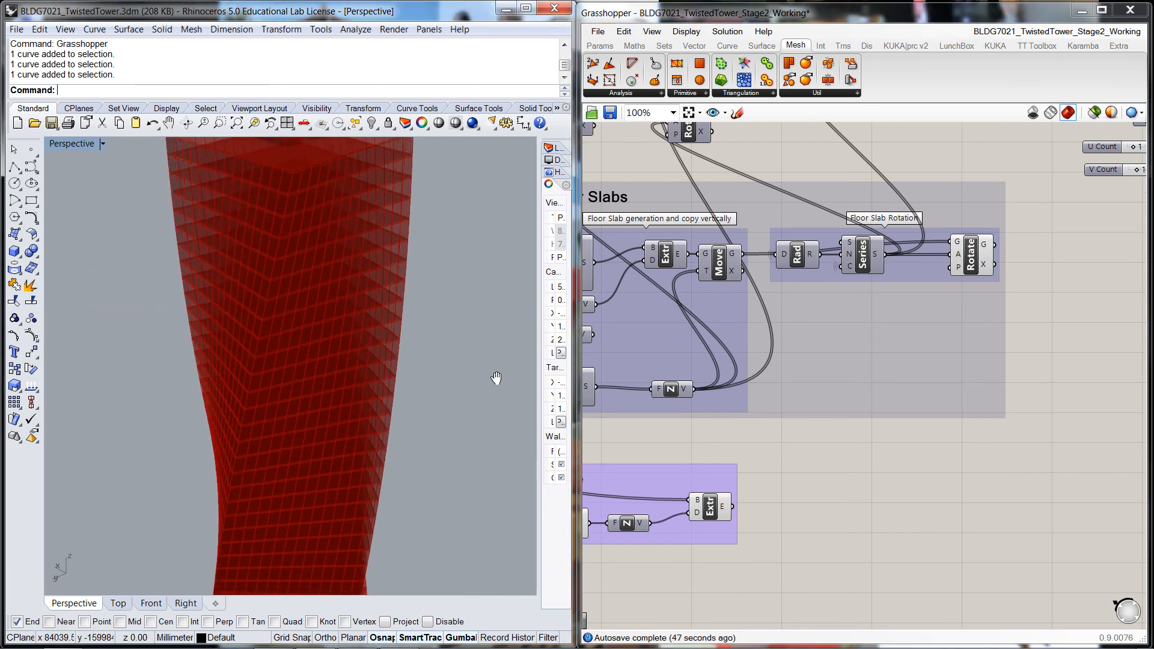
scroll(432, 376, "down", 6)
right_click_drag(444, 419, 378, 414)
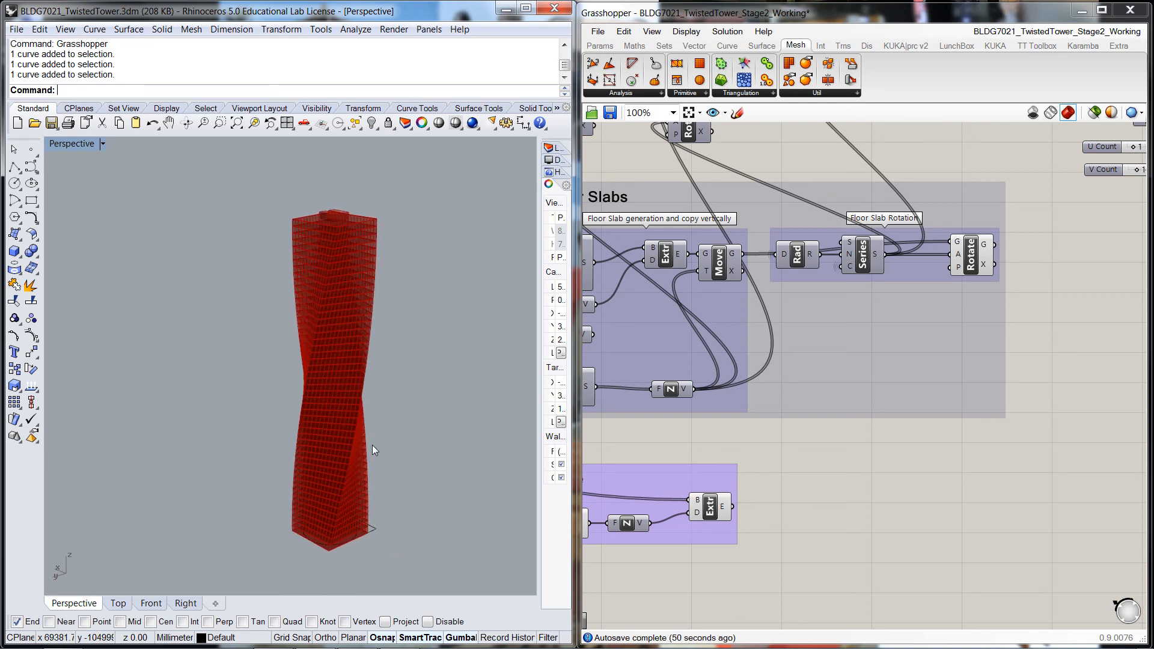
scroll(334, 484, "up", 5)
scroll(333, 485, "down", 3)
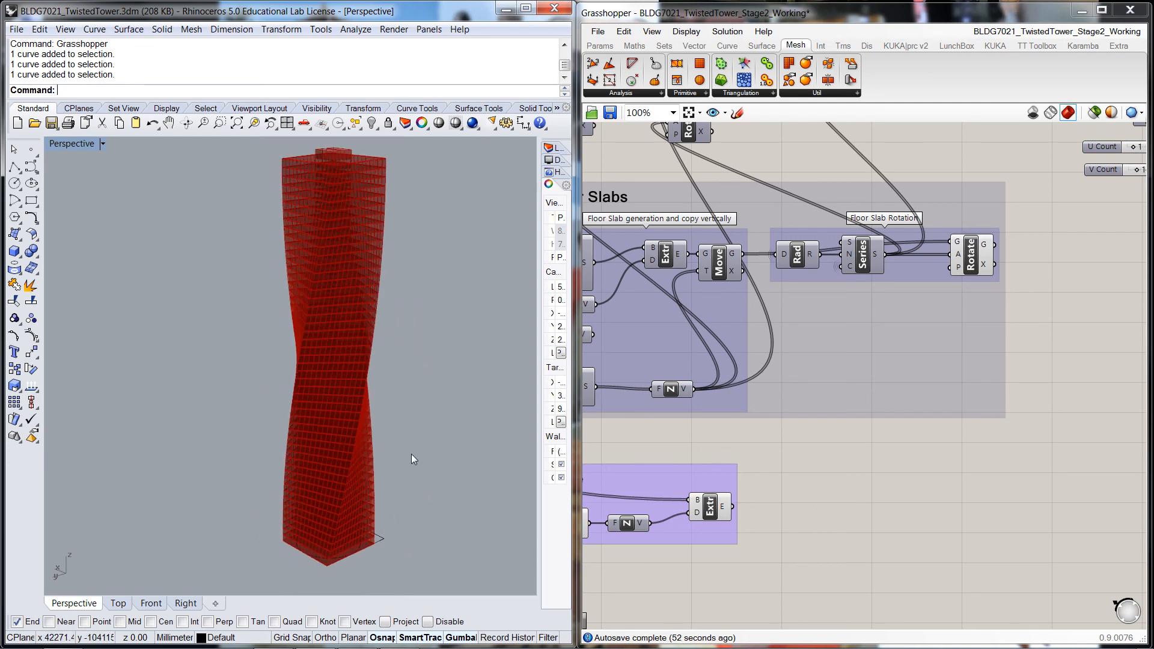
right_click_drag(411, 456, 443, 473)
Raise the Number of twists slider in the Parameters group to 0.37
right_click_drag(680, 563, 1025, 577)
right_click_drag(698, 517, 879, 598)
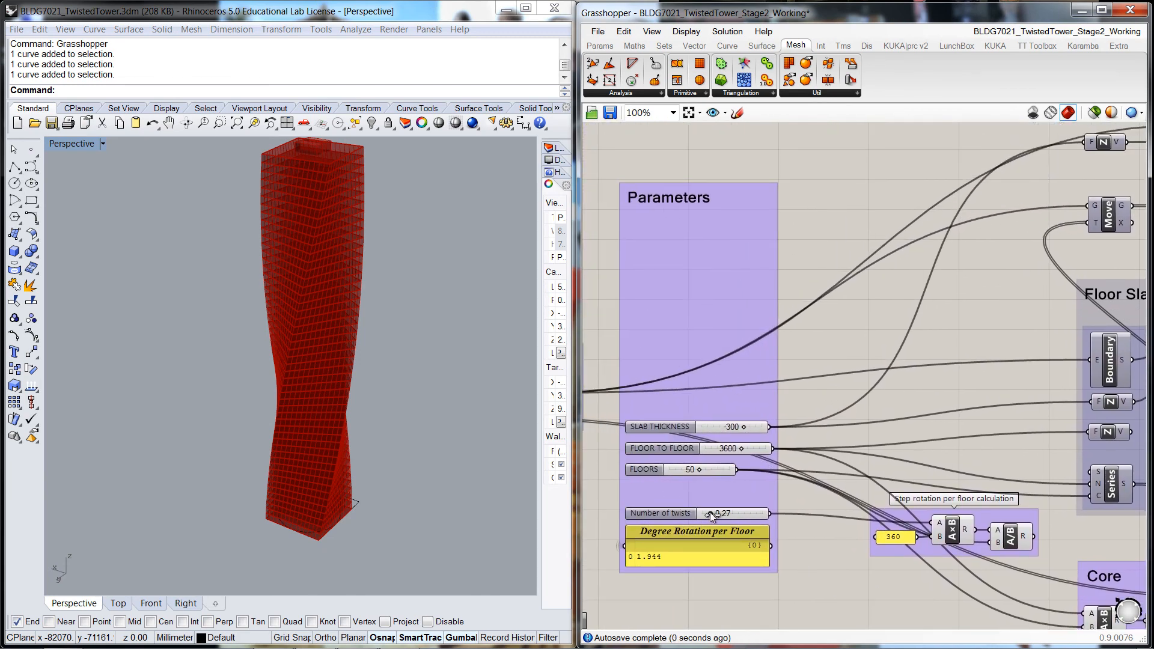
left_click_drag(716, 512, 713, 514)
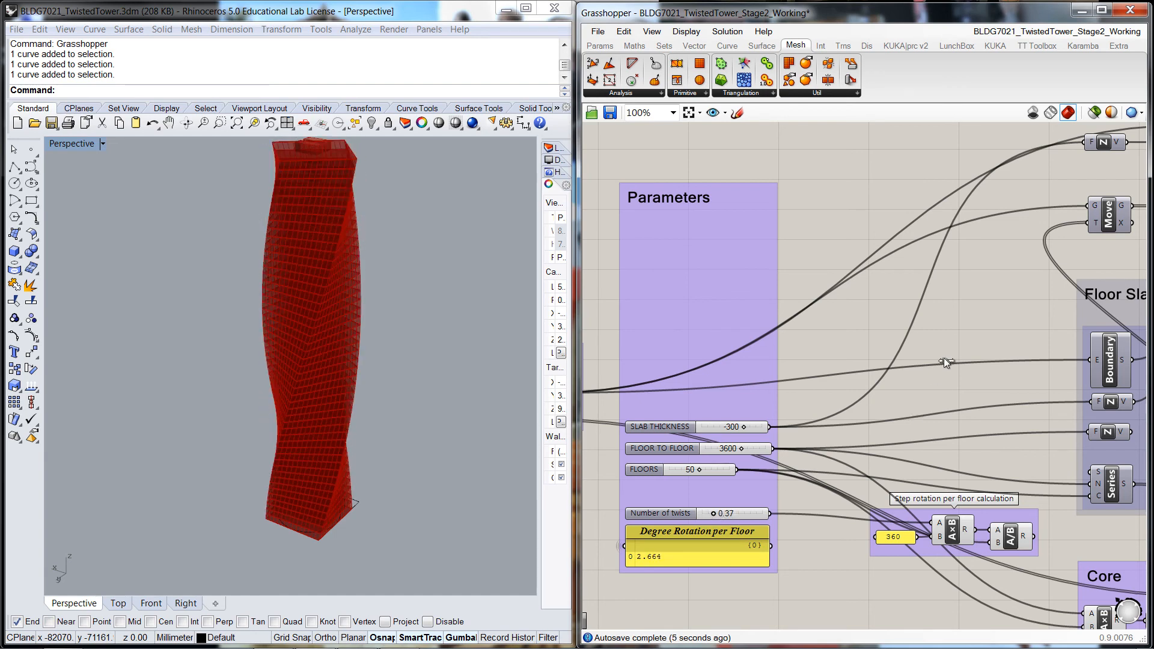
Raise the Mesh UV's V Count slider to 24
scroll(937, 334, "down", 2)
right_click_drag(973, 325, 724, 373)
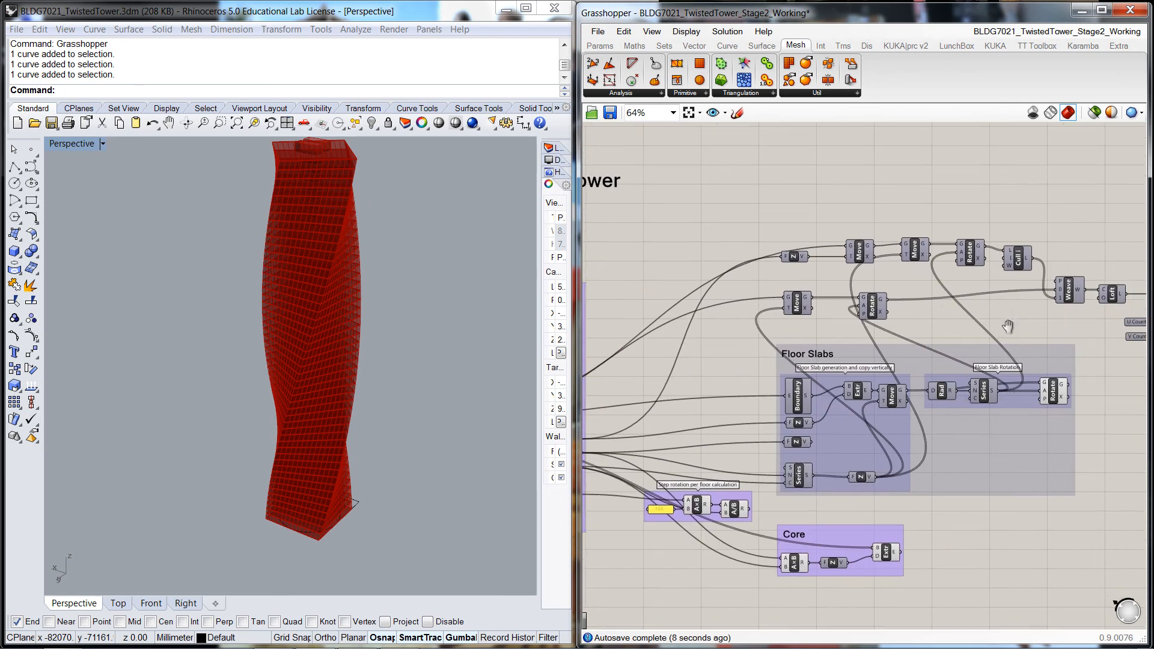
right_click_drag(1019, 325, 850, 342)
scroll(1012, 340, "up", 3)
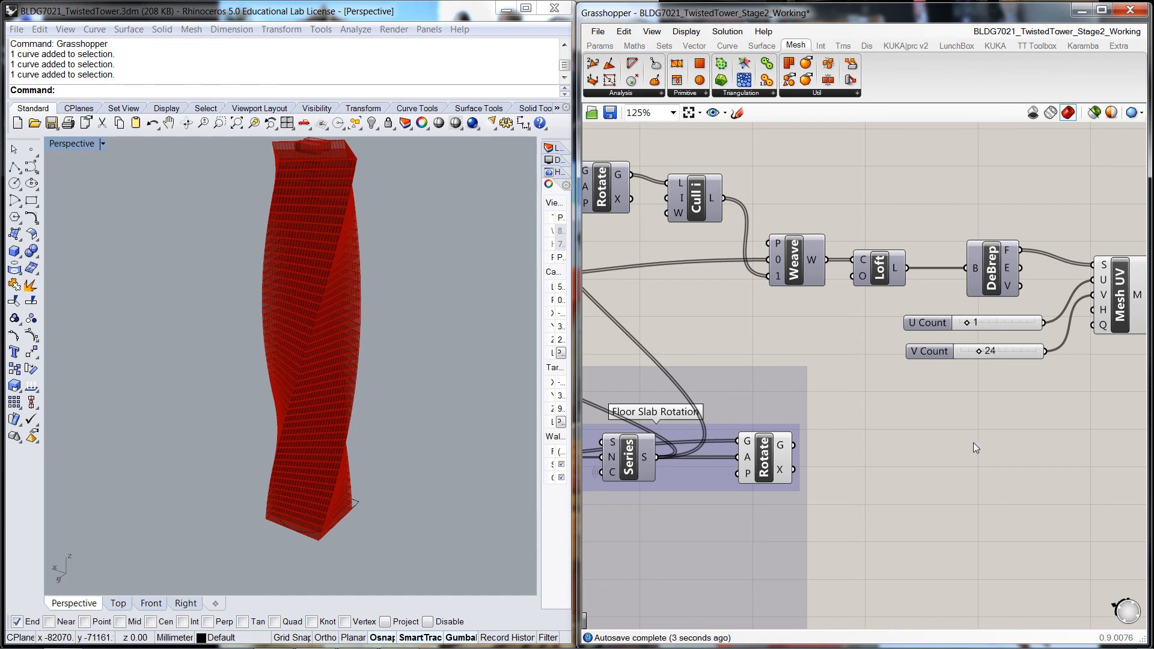
scroll(976, 435, "down", 4)
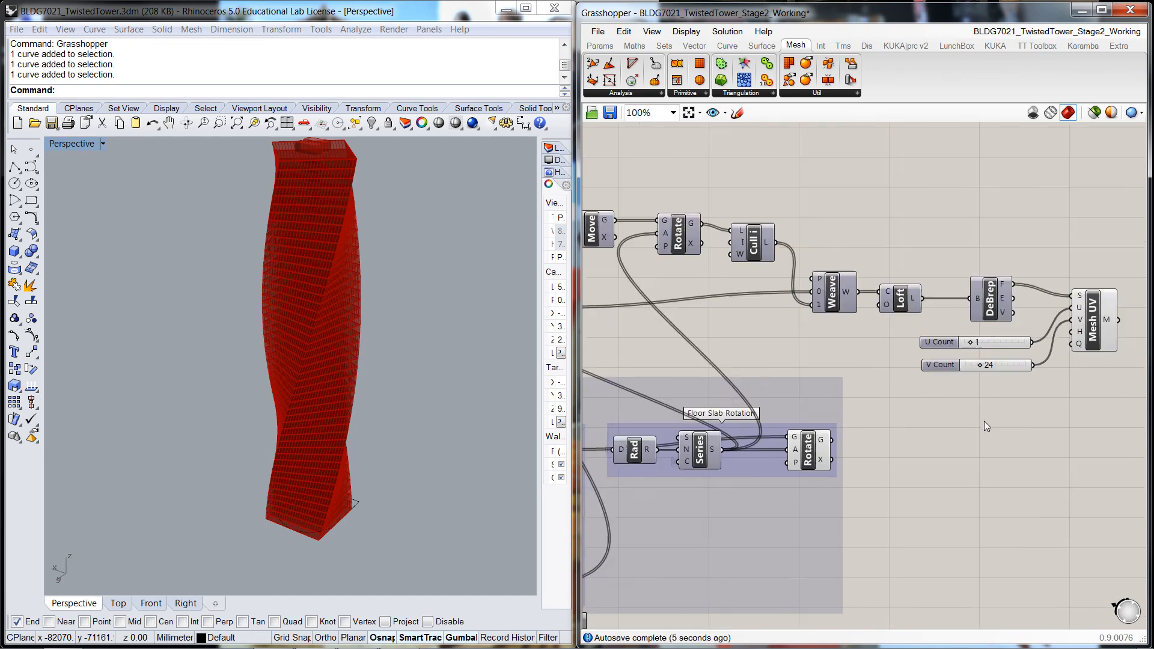
right_click_drag(944, 463, 996, 385)
scroll(1028, 407, "down", 2)
scroll(1029, 407, "up", 1)
scroll(1077, 391, "down", 1)
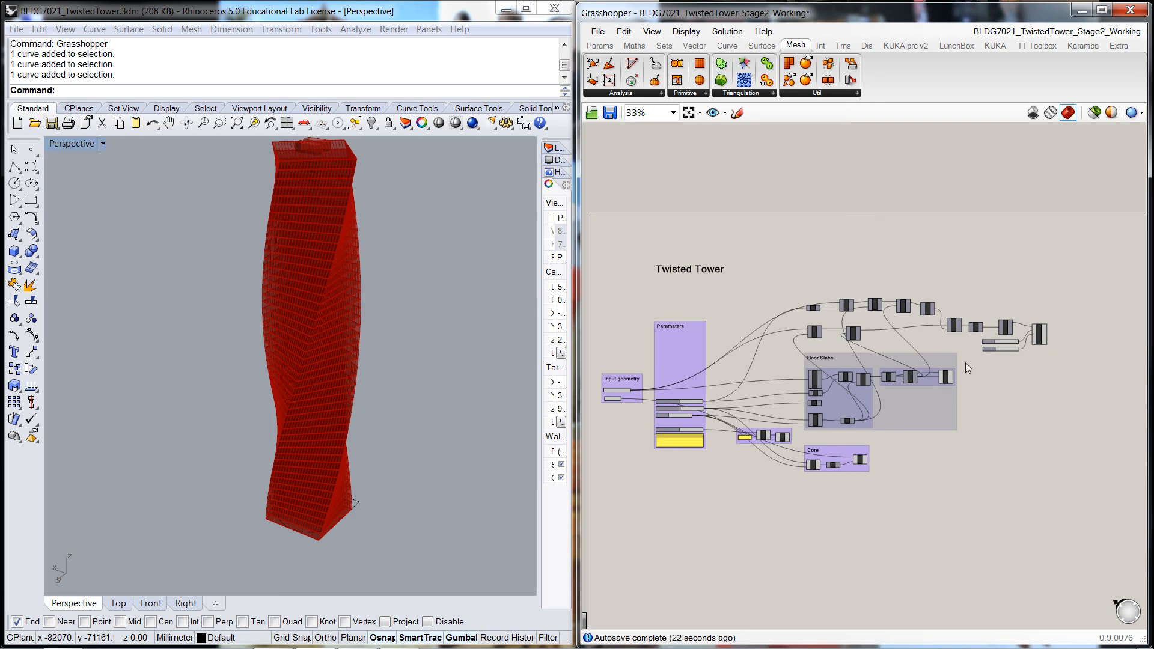
scroll(1034, 362, "up", 2)
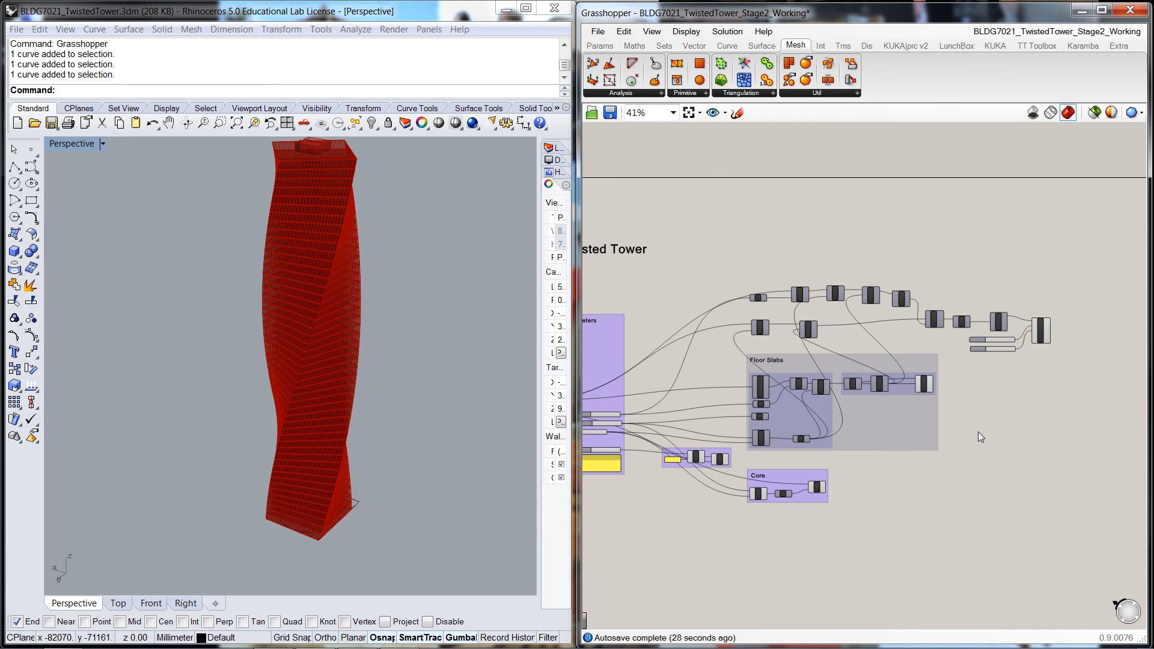
scroll(979, 432, "down", 2)
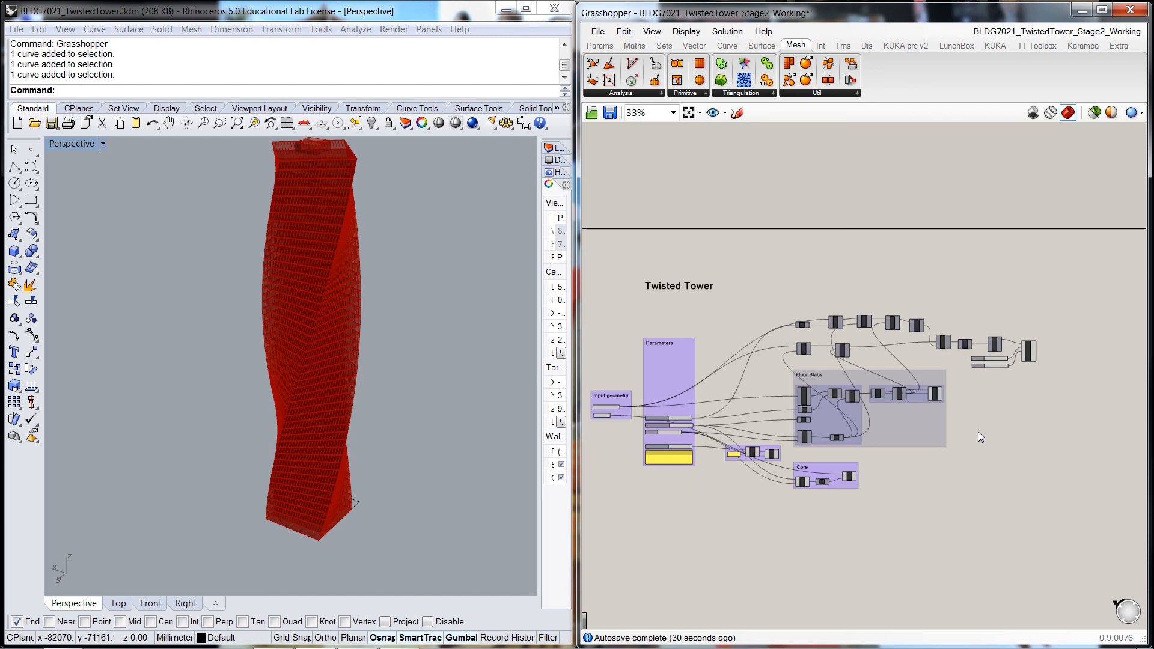